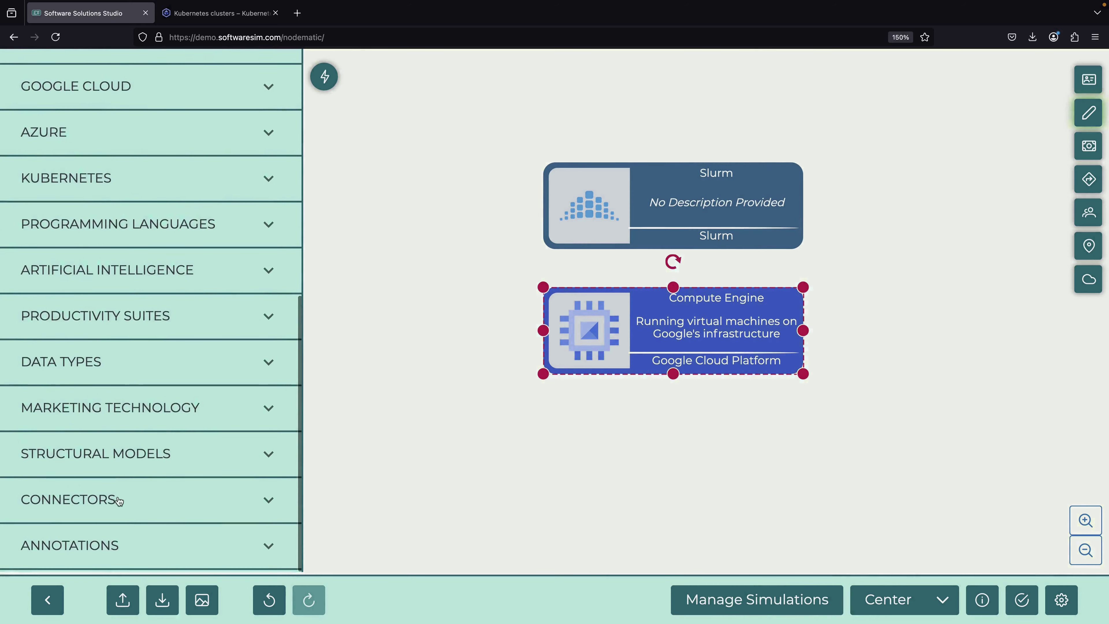
# Connect the Slurm node down to the Compute Engine node with a straight solid one-way arrow
pyautogui.click(117, 498)
pyautogui.scroll(-3, 117, 498)
pyautogui.moveTo(107, 404); pyautogui.dragTo(398, 209)
pyautogui.moveTo(397, 208); pyautogui.dragTo(559, 172)
pyautogui.moveTo(455, 266); pyautogui.dragTo(616, 308)
# Set the Slurm node's short description to "Workload manager commonly used for ML training and experimentation" and save it
pyautogui.rightClick(639, 218)
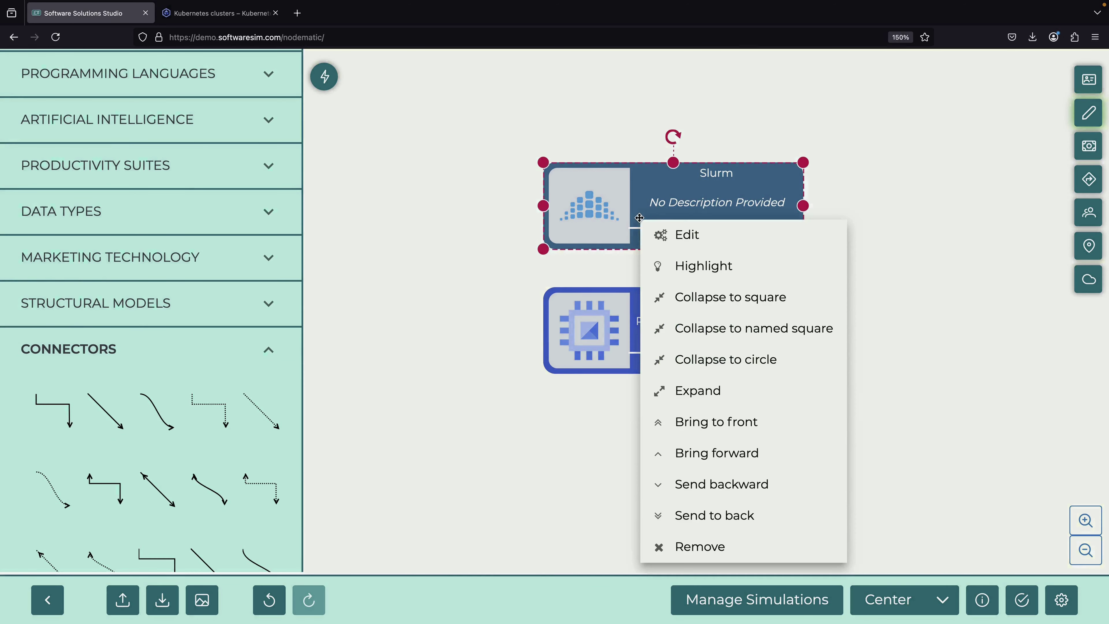
pyautogui.click(663, 235)
pyautogui.click(500, 283)
pyautogui.write('Workload manager commonly used for ML training and experimentation')
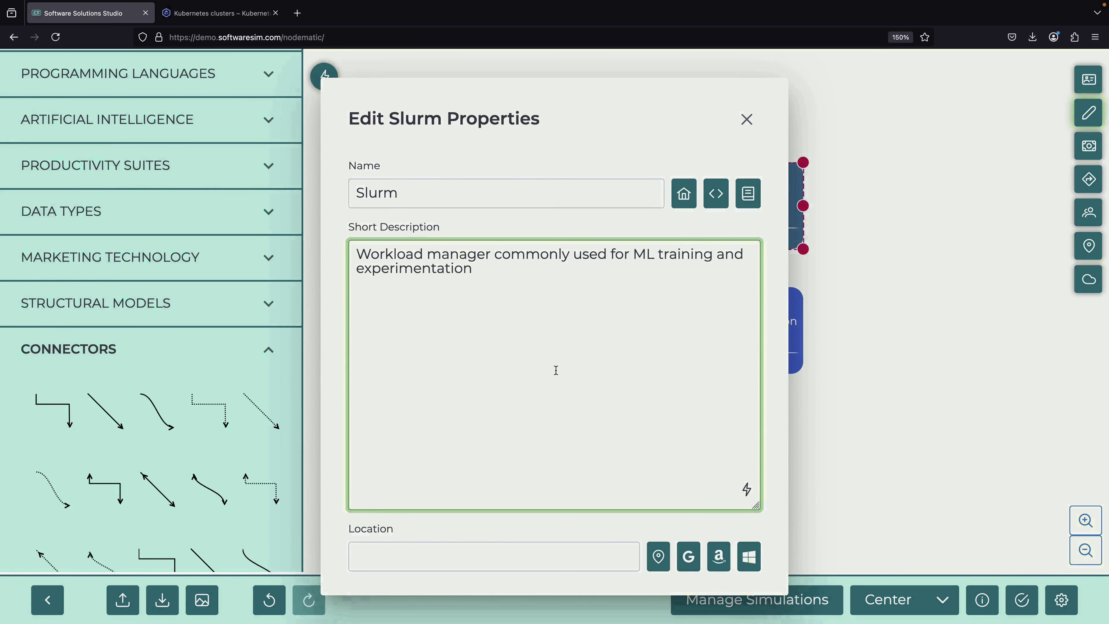
pyautogui.scroll(-5, 556, 370)
pyautogui.click(720, 542)
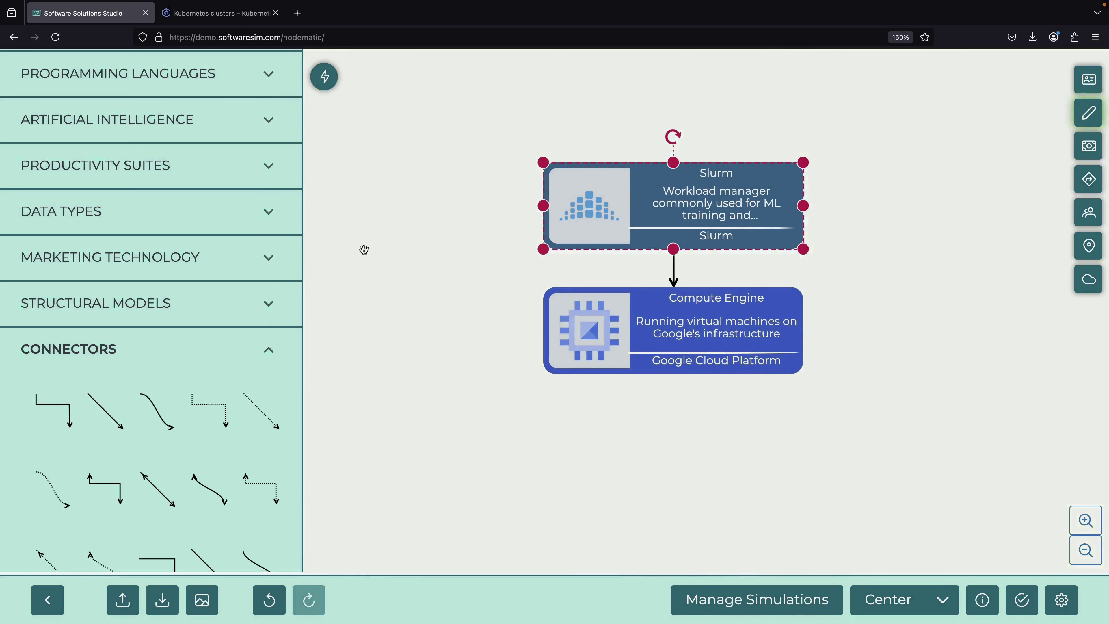
# Switch to the Google Cloud console for the slurm-demonstration project and dismiss the project notification
pyautogui.click(216, 13)
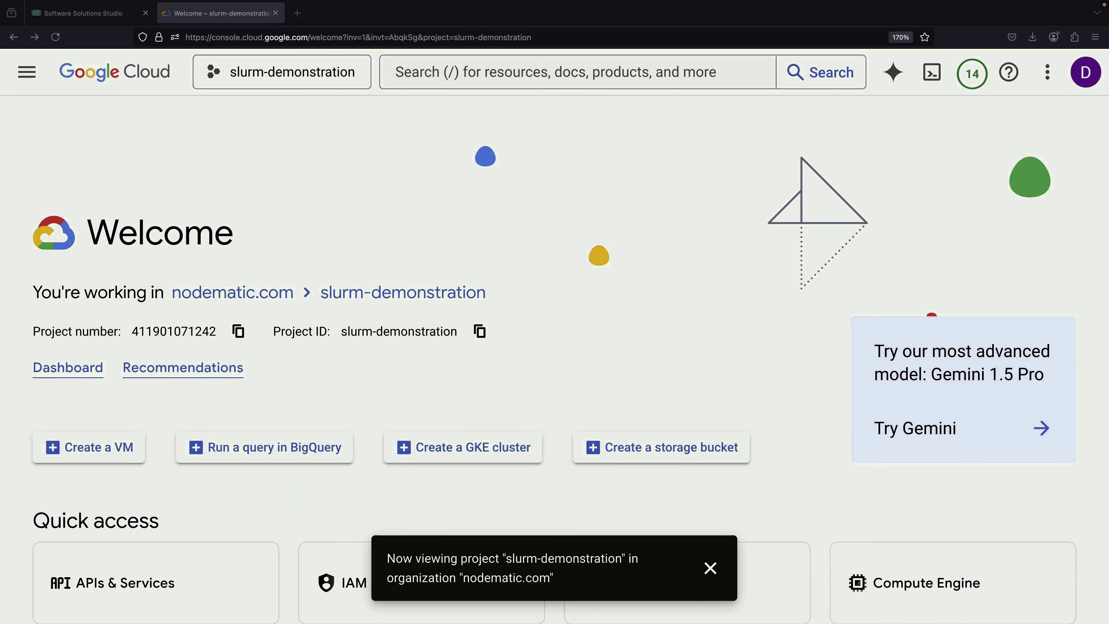
pyautogui.click(583, 278)
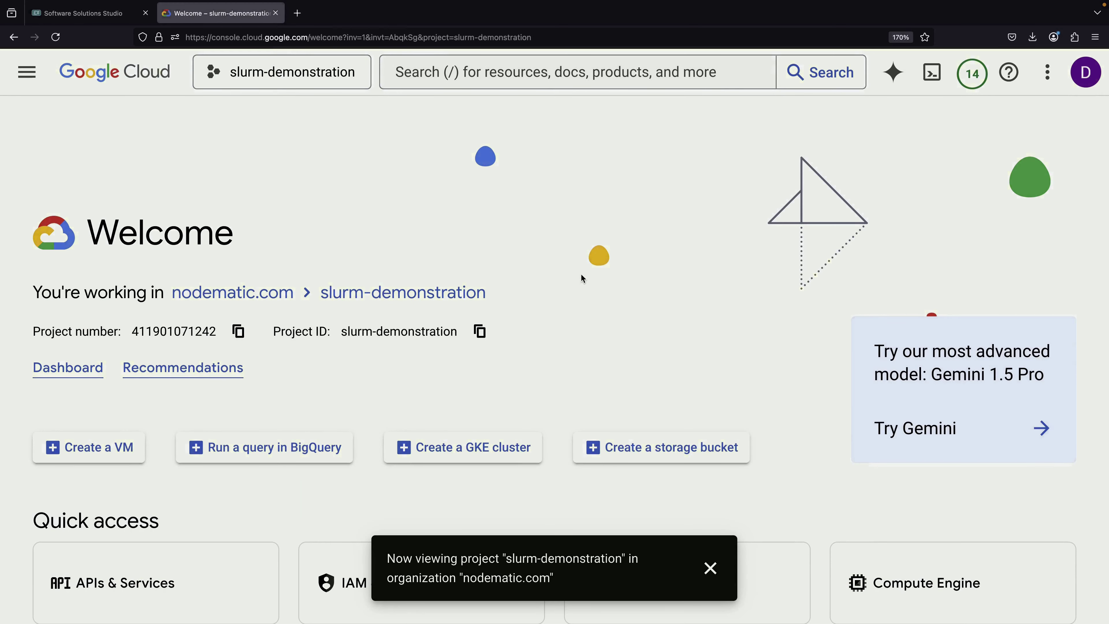
pyautogui.tripleClick(403, 332)
pyautogui.click(423, 203)
pyautogui.click(711, 568)
# Search the console for slurm and start the "Deploy a Slurm cluster" interactive tutorial
pyautogui.click(417, 72)
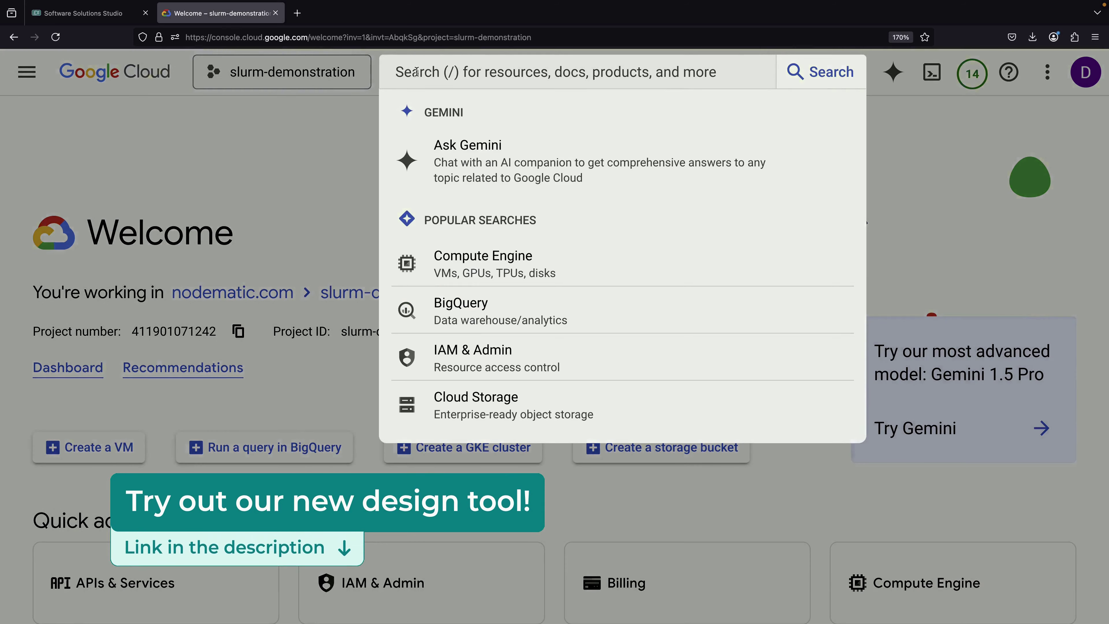
pyautogui.write('slurm')
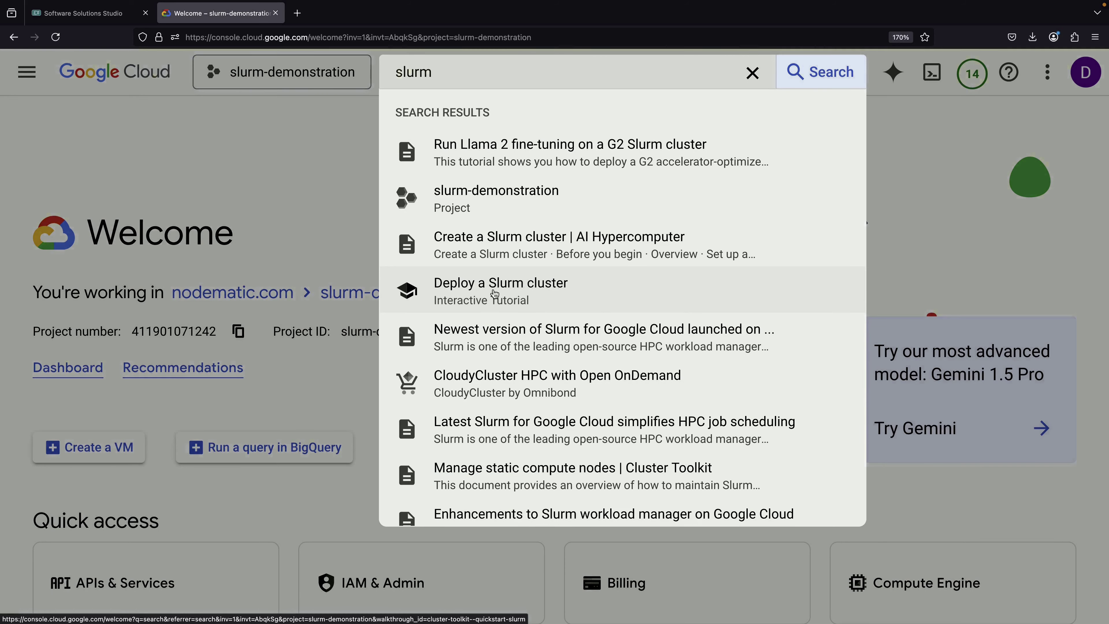
pyautogui.click(509, 296)
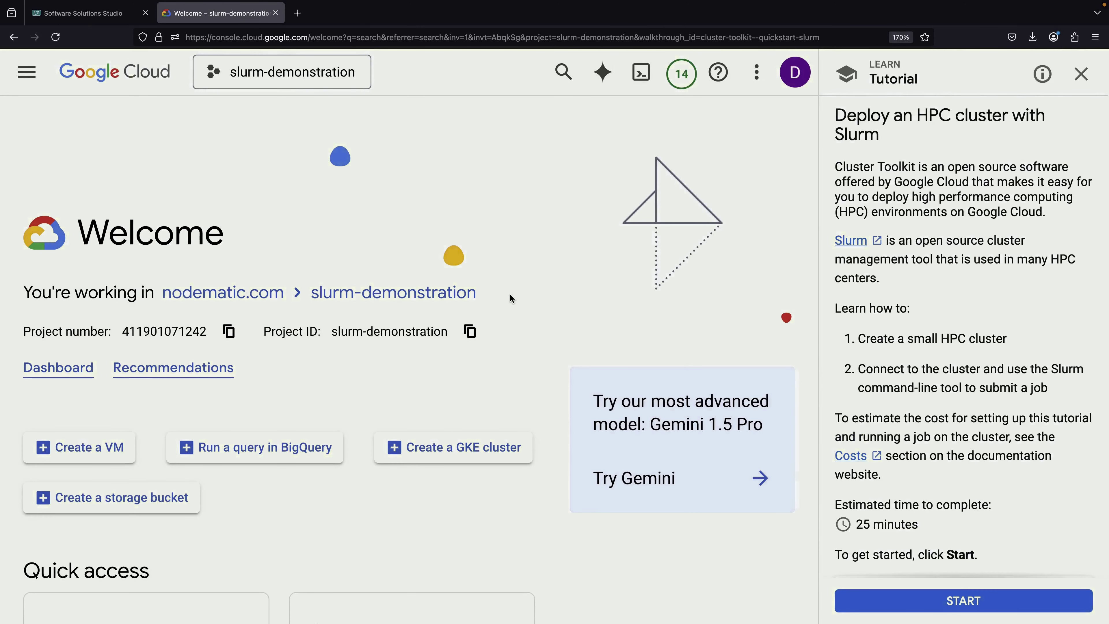
pyautogui.click(958, 590)
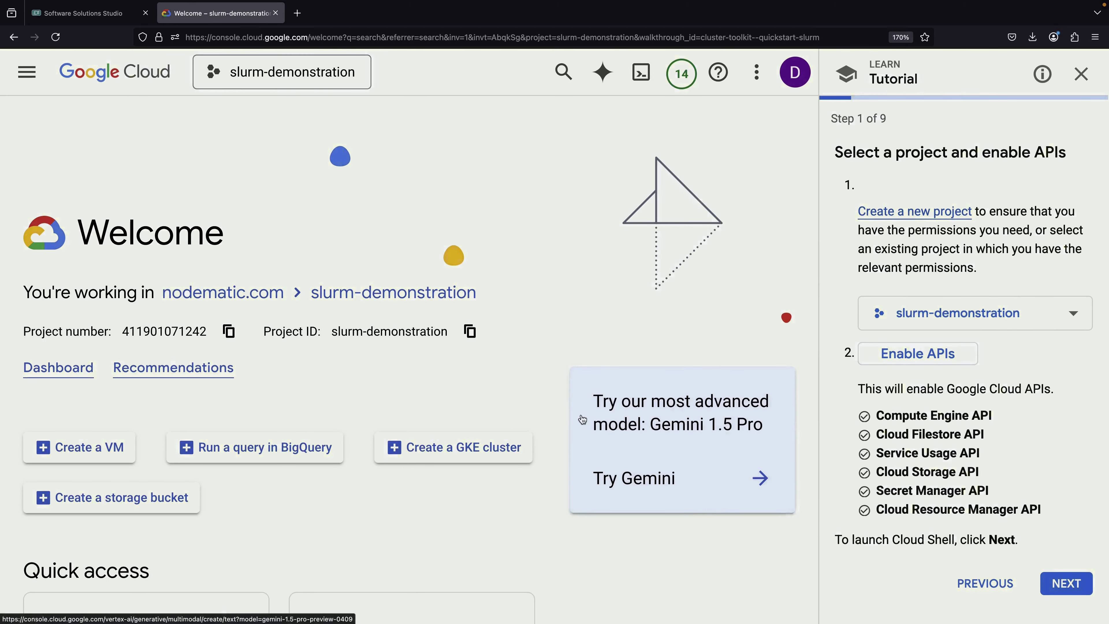
# Search the console for compute engine, open the Compute Engine product page, and enable its API
pyautogui.click(564, 71)
pyautogui.write('slurm')
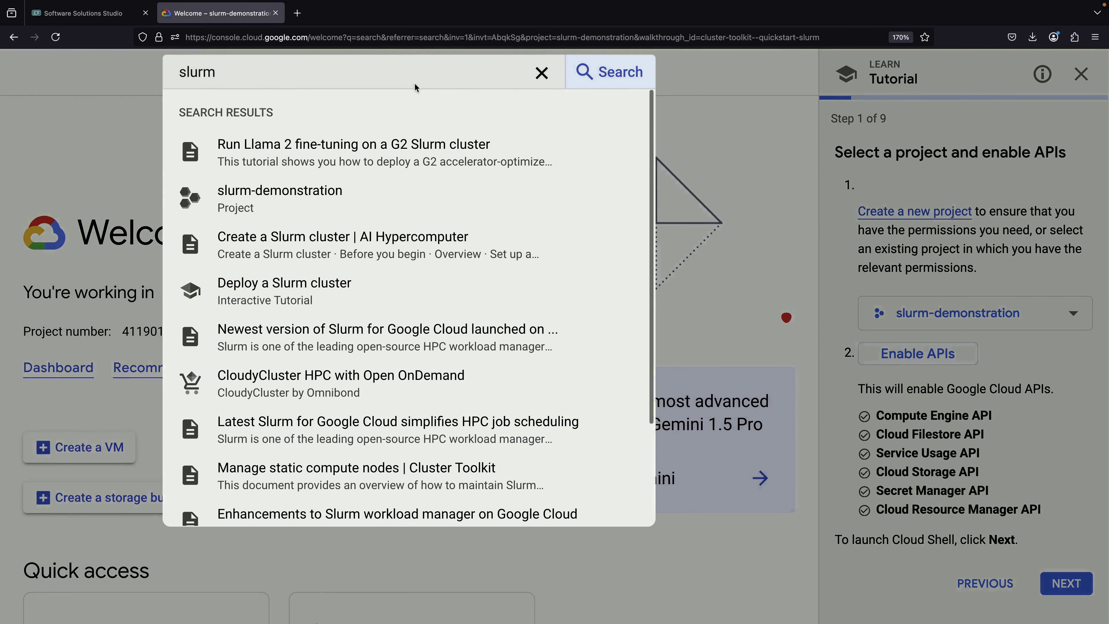
pyautogui.doubleClick(406, 77)
pyautogui.write('compute ')
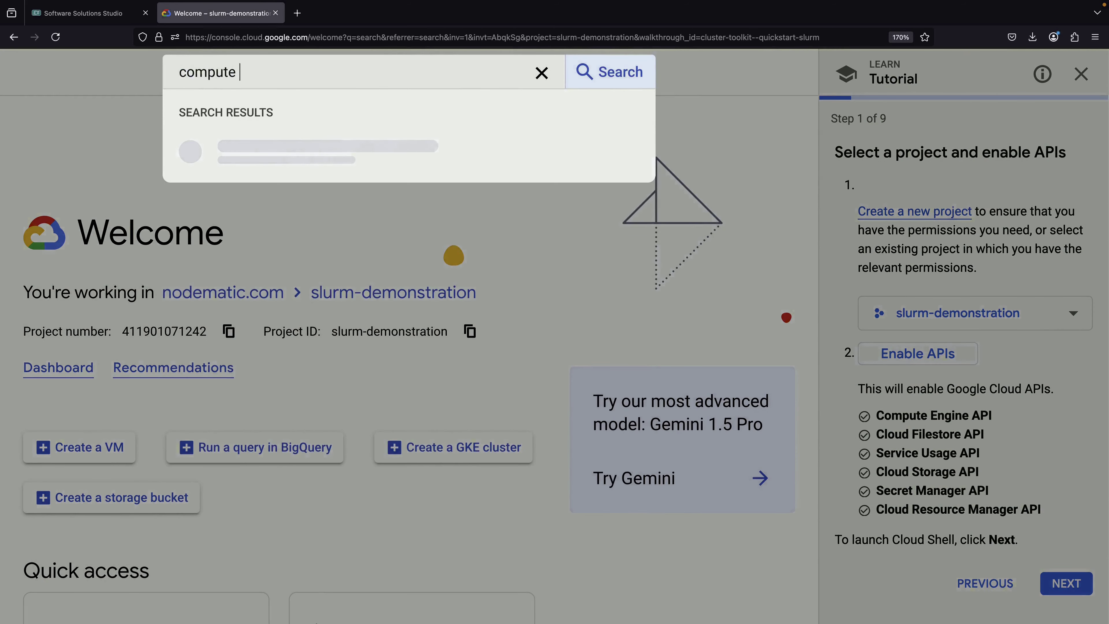
pyautogui.write('engine')
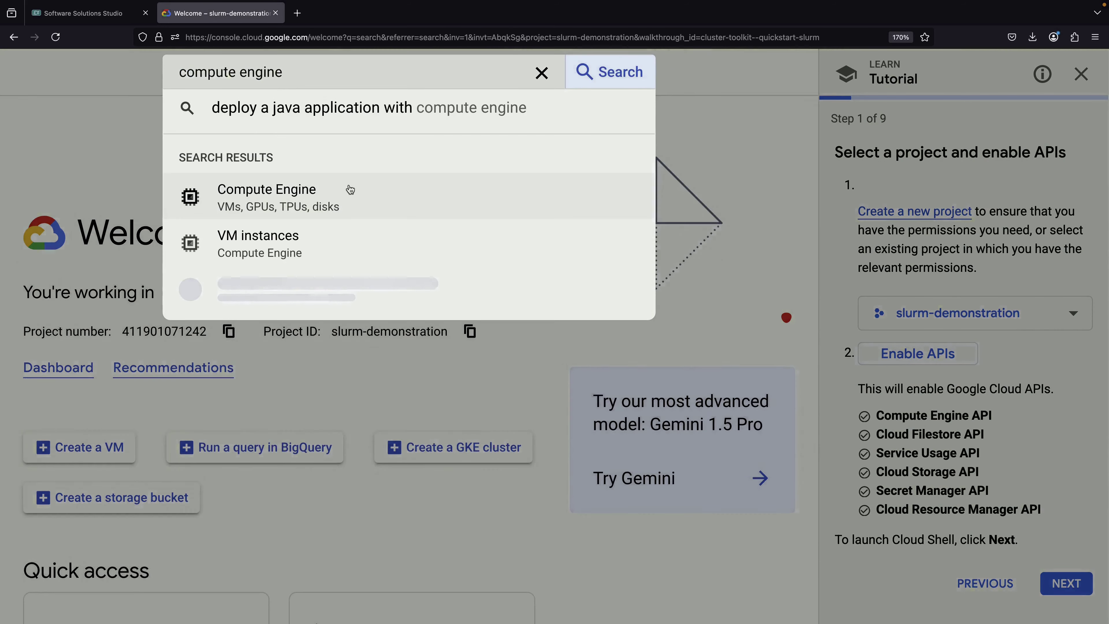
pyautogui.click(349, 189)
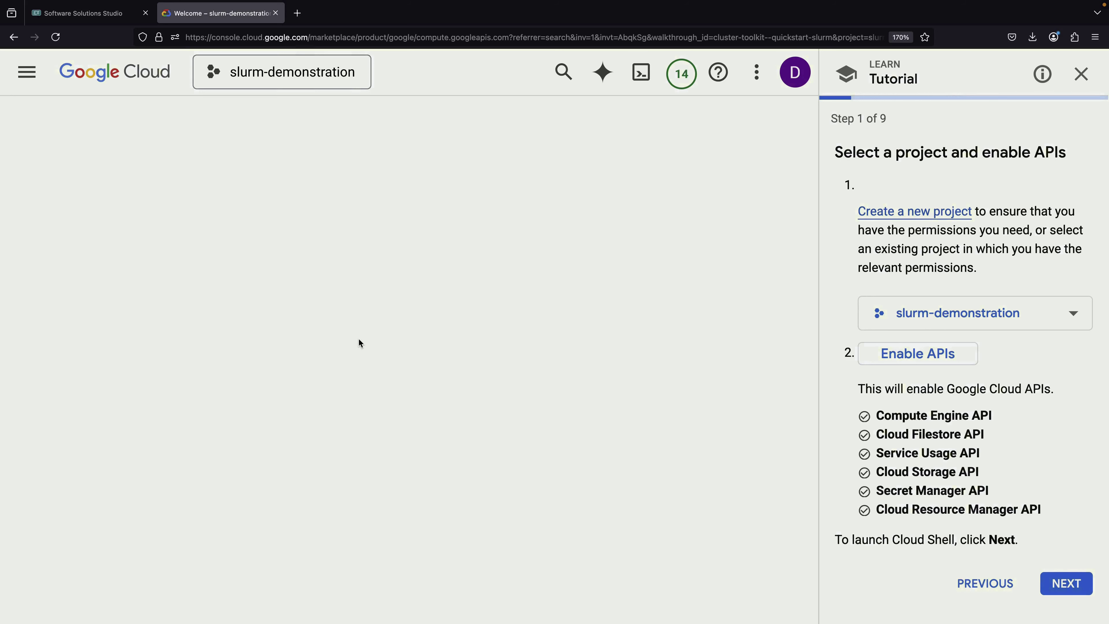
pyautogui.click(218, 323)
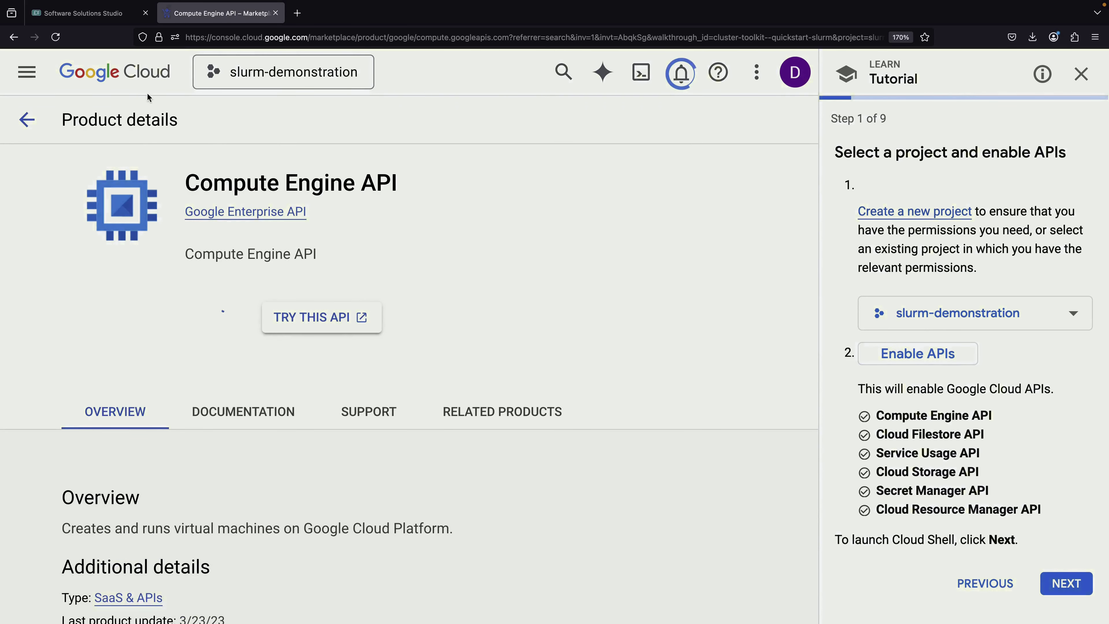
# Return to the console home page and search for apis to open the API Library
pyautogui.click(128, 74)
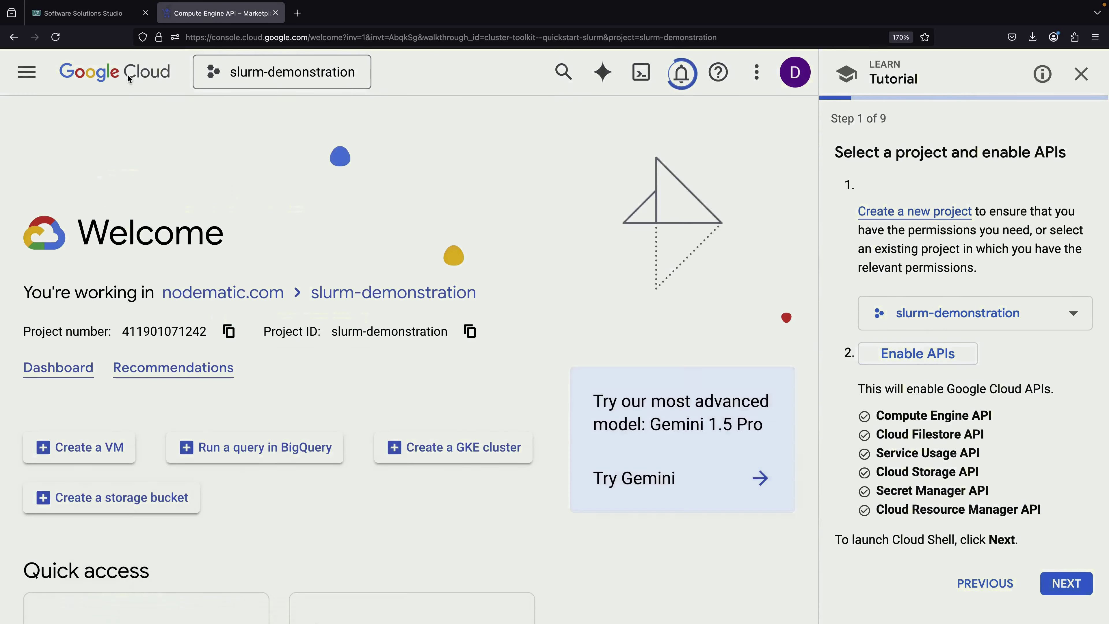
pyautogui.click(551, 69)
pyautogui.press('super+a')
pyautogui.write('apis')
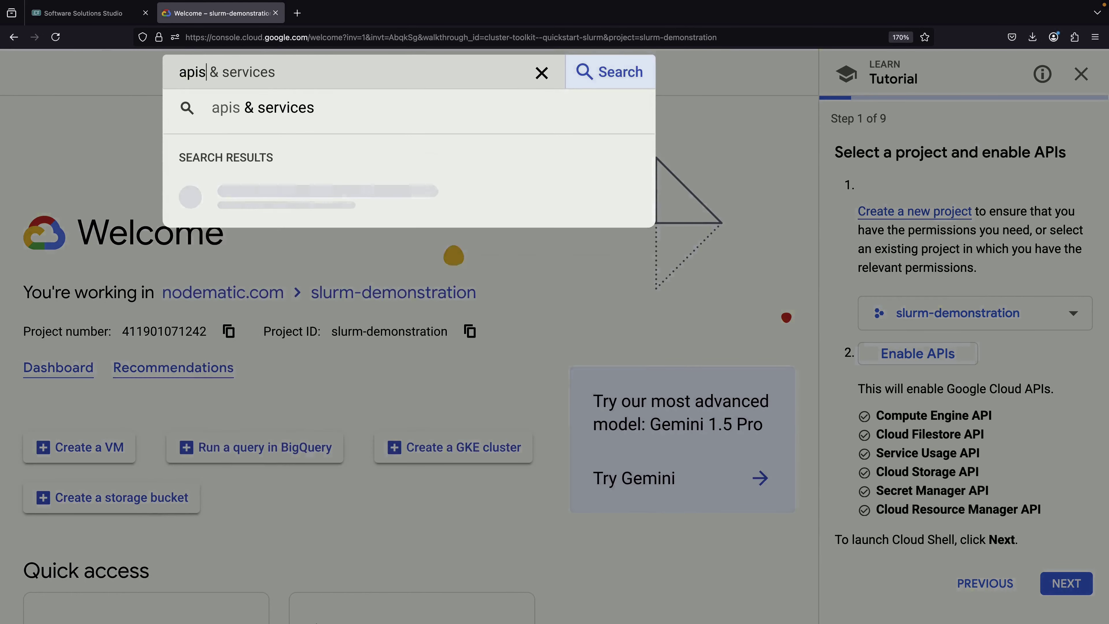
pyautogui.click(468, 189)
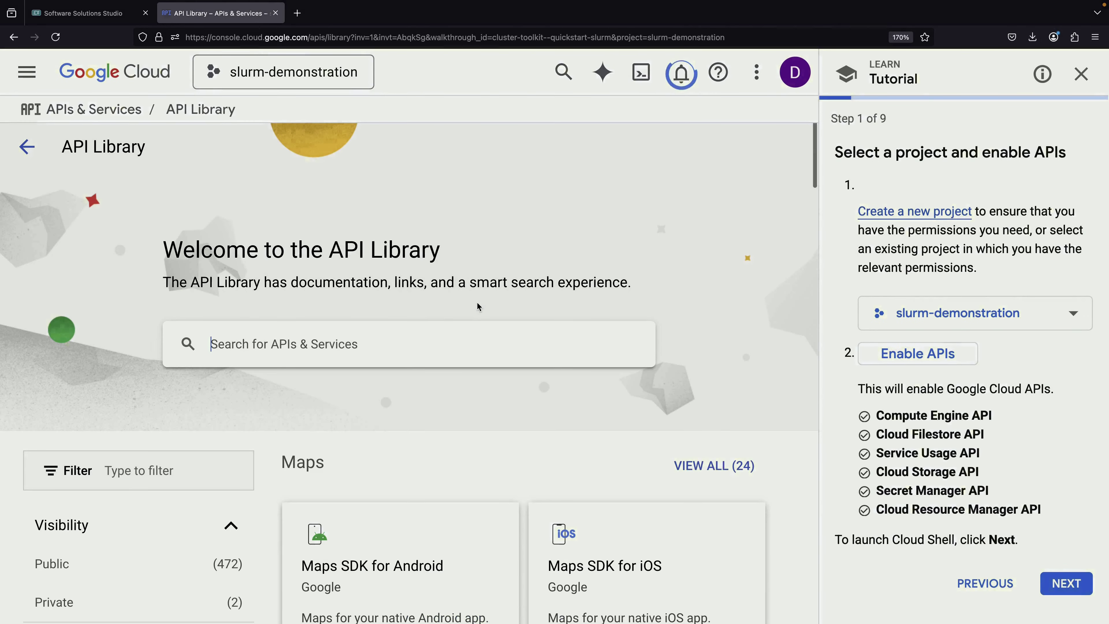
# Find filestore in the API Library and enable the Cloud Filestore API, plus all APIs required by the tutorial
pyautogui.write('filestore')
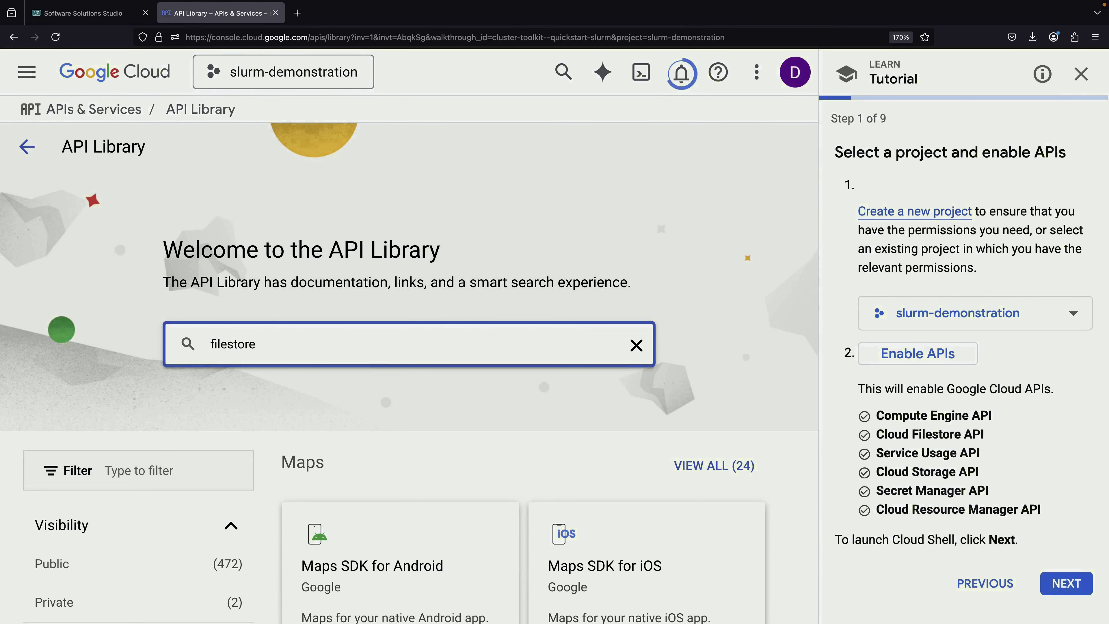
pyautogui.press('Return')
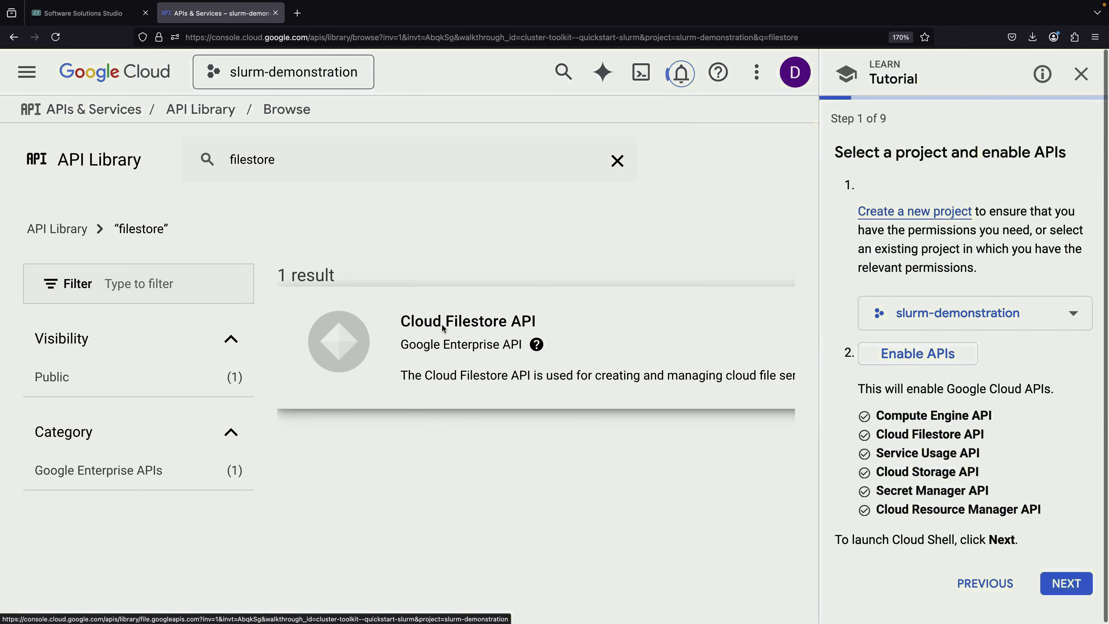
pyautogui.click(443, 327)
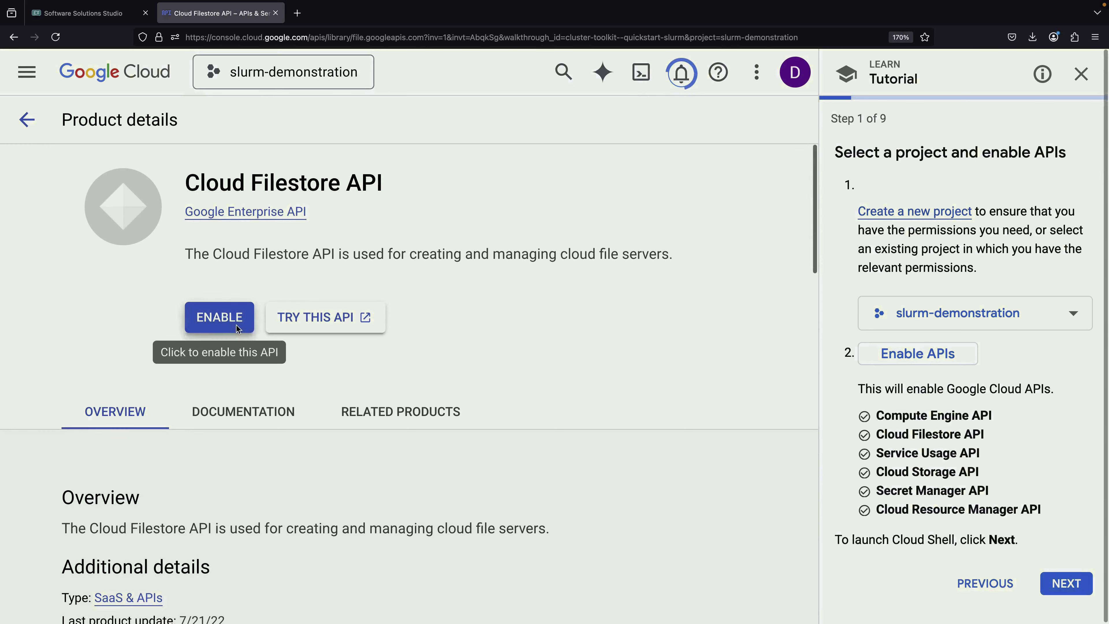
pyautogui.click(236, 325)
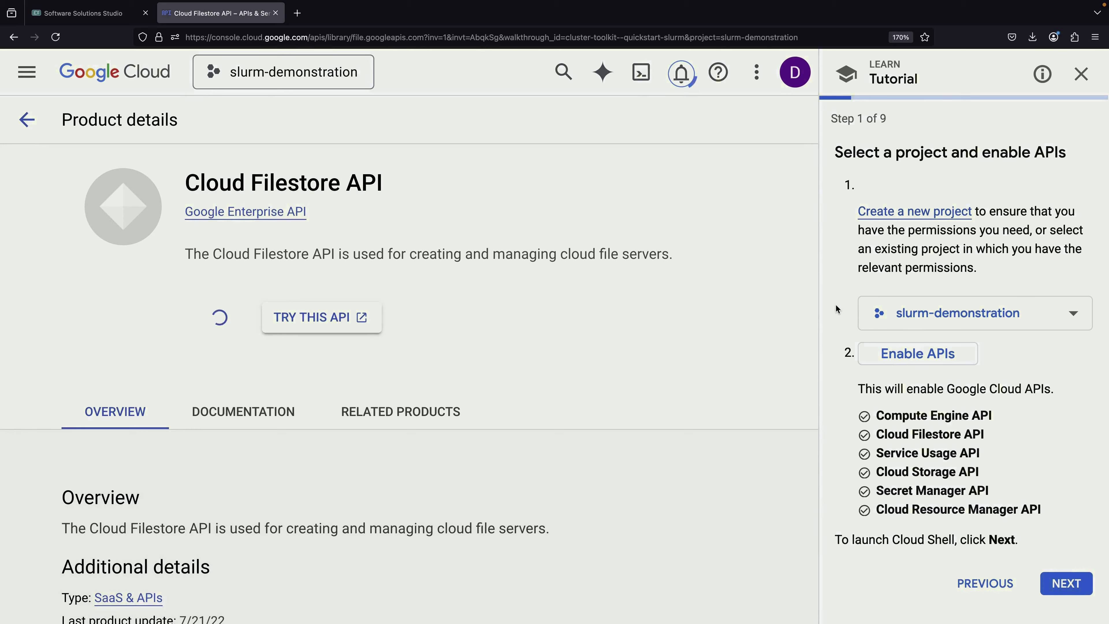
pyautogui.click(895, 356)
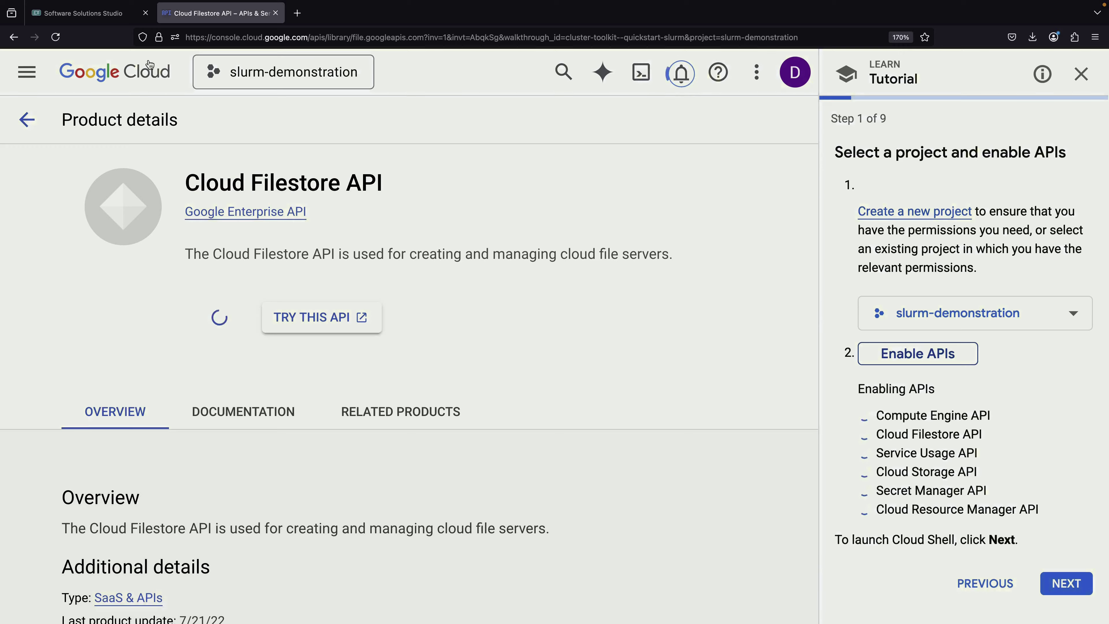
# Switch to Software Solutions Studio, search for filestore, and place a Filestore node to the right of the existing nodes
pyautogui.click(65, 12)
pyautogui.scroll(10, 156, 134)
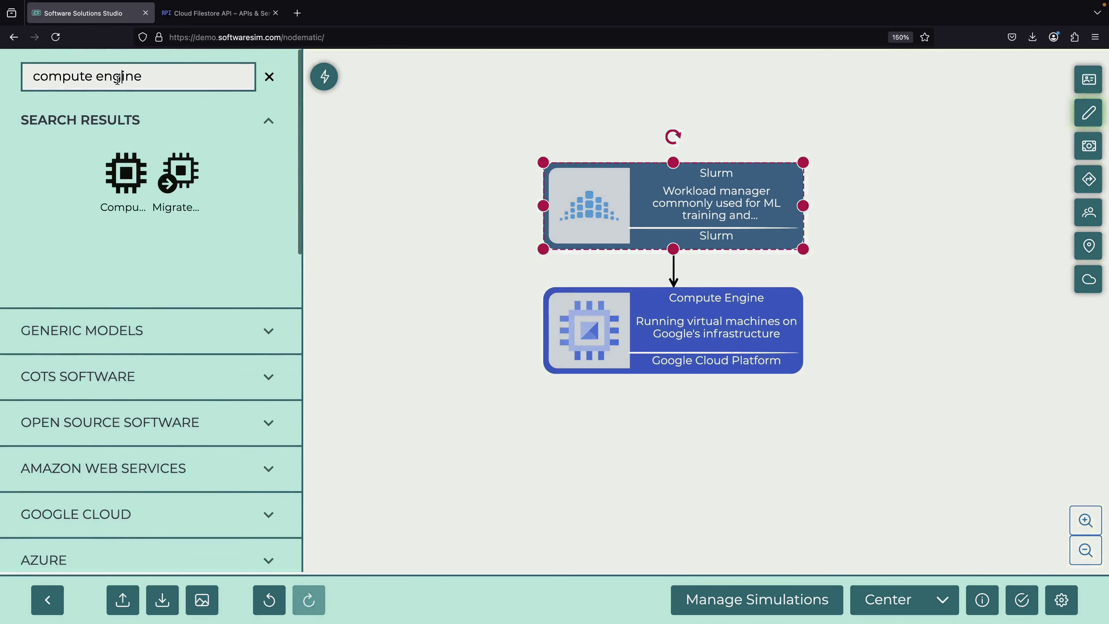
pyautogui.tripleClick(117, 80)
pyautogui.write('filestore')
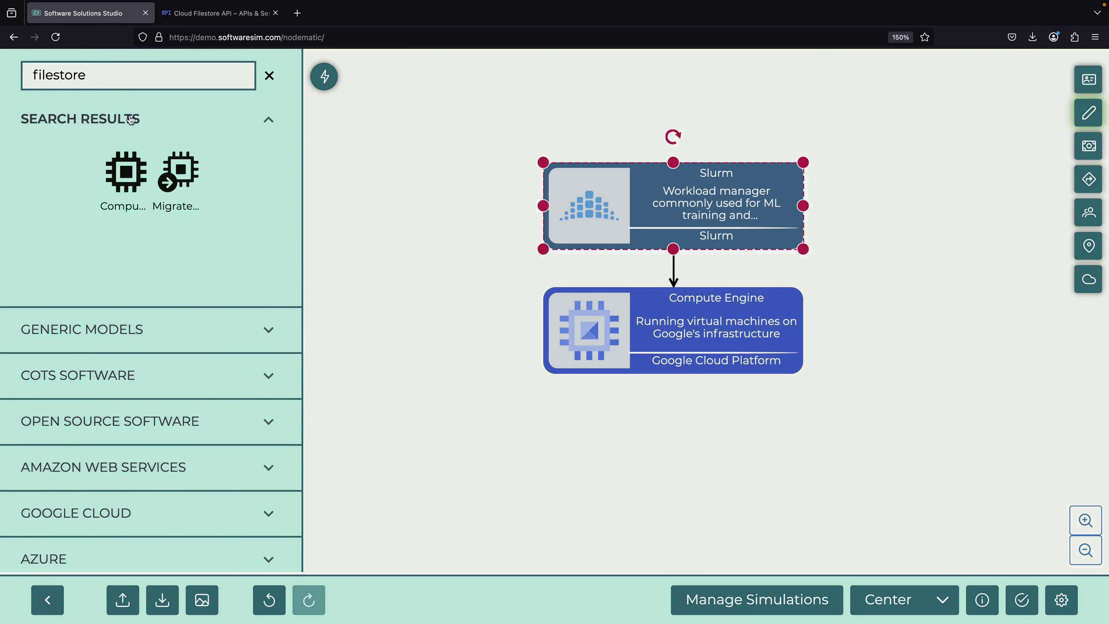
pyautogui.moveTo(152, 174); pyautogui.dragTo(920, 241)
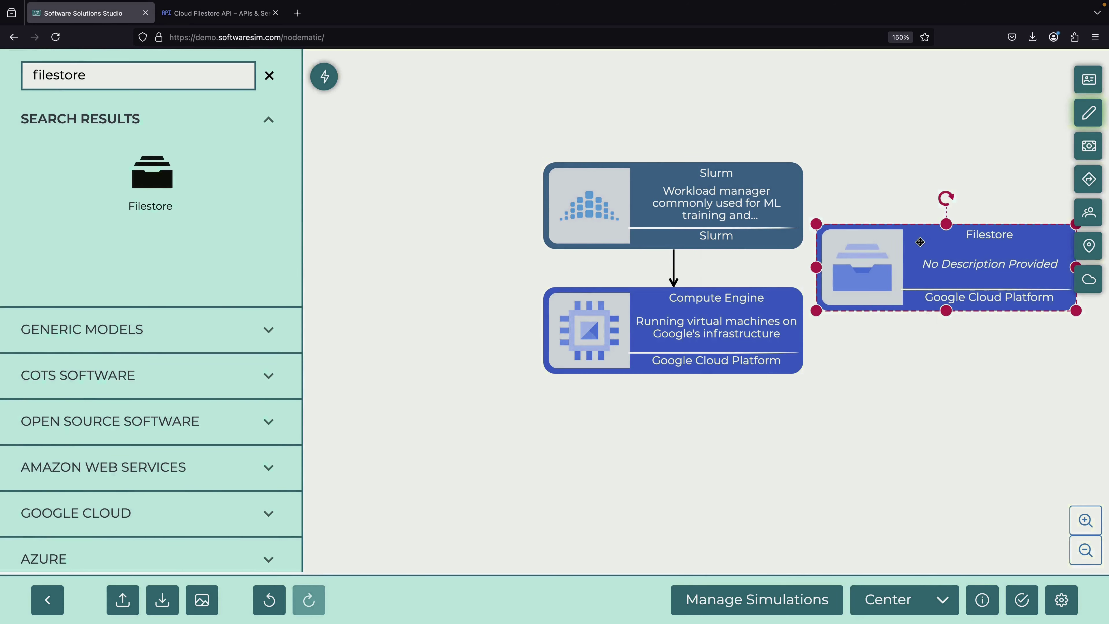
# Auto-generate a short description for the Filestore node and save its properties
pyautogui.rightClick(921, 241)
pyautogui.click(886, 255)
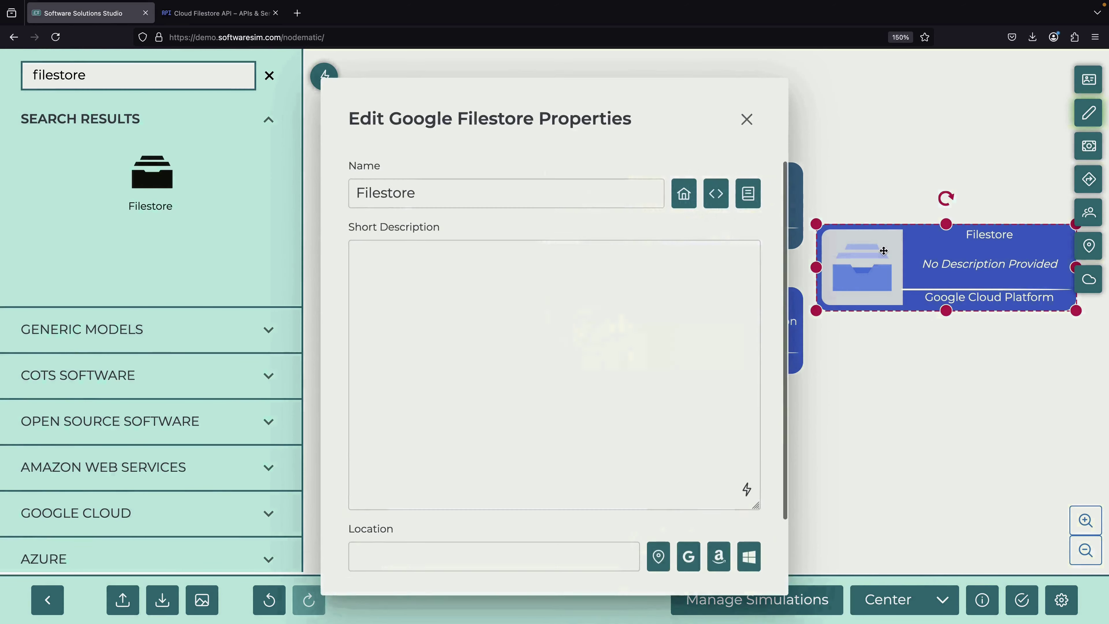
pyautogui.click(748, 490)
pyautogui.scroll(-2, 765, 414)
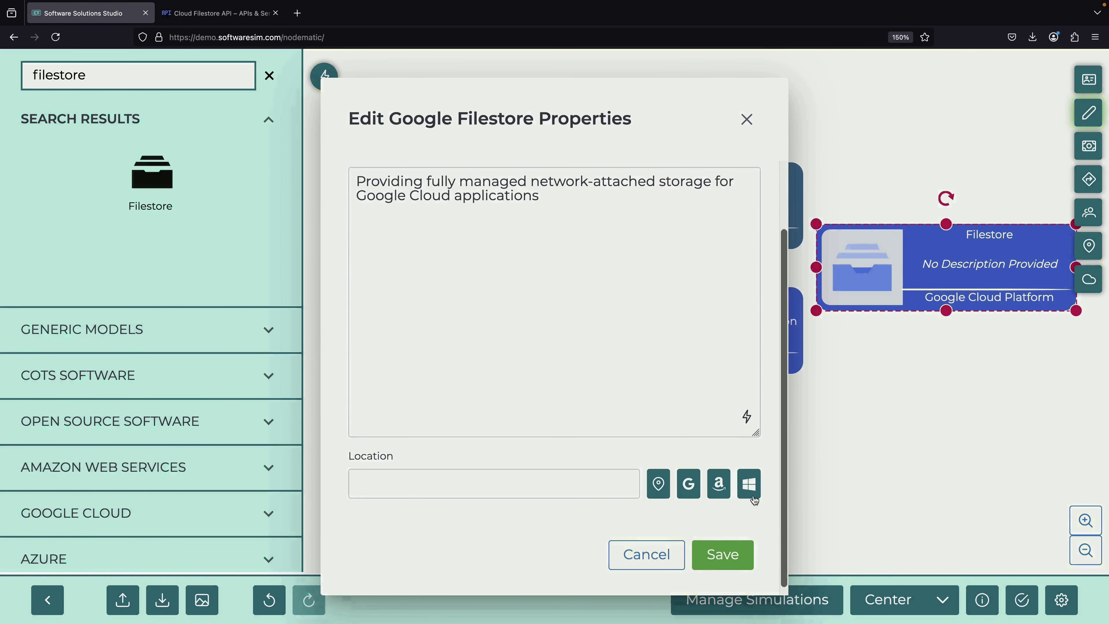
pyautogui.click(723, 554)
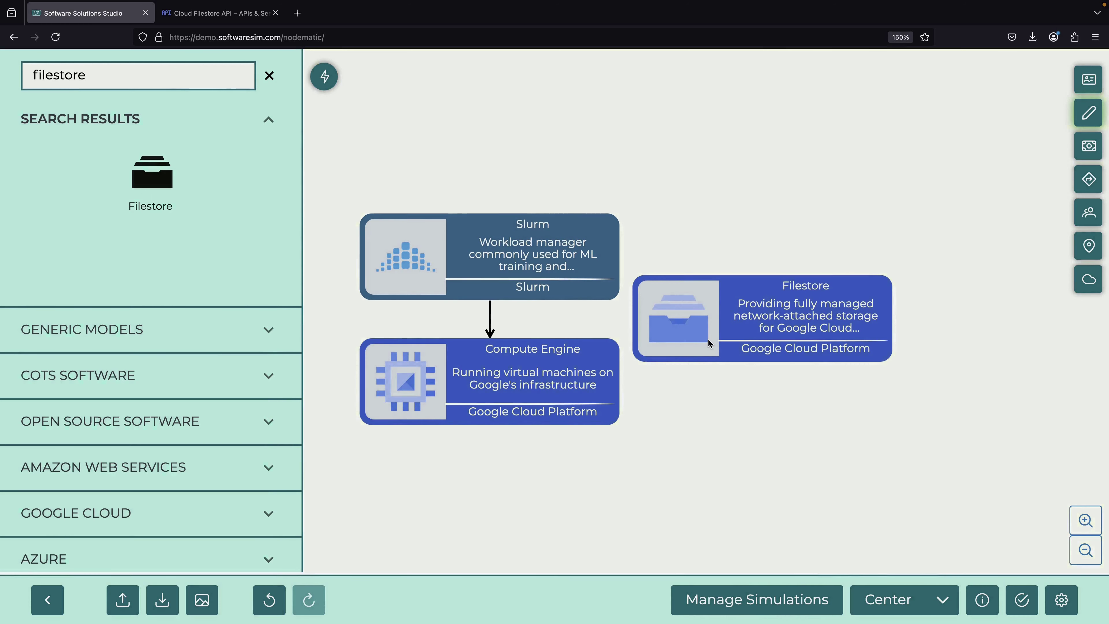
# Shift the Filestore node slightly right and link it to the Compute Engine node with a straight dotted line without arrowheads
pyautogui.moveTo(709, 343); pyautogui.dragTo(736, 349)
pyautogui.scroll(-14, 181, 455)
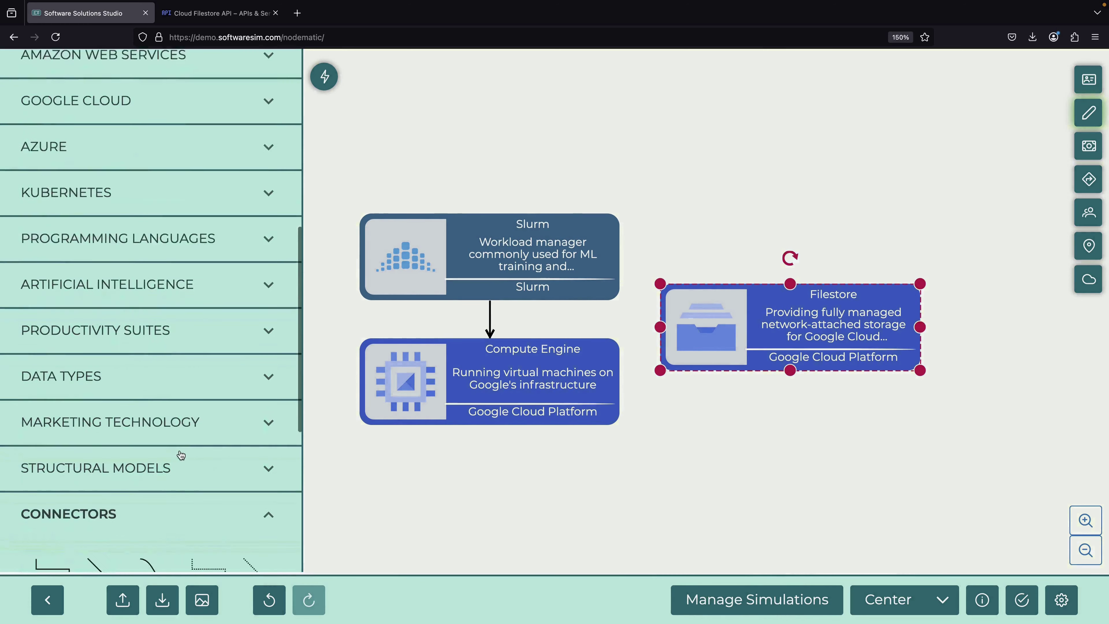
pyautogui.moveTo(227, 254); pyautogui.dragTo(266, 323)
pyautogui.moveTo(165, 491); pyautogui.dragTo(601, 363)
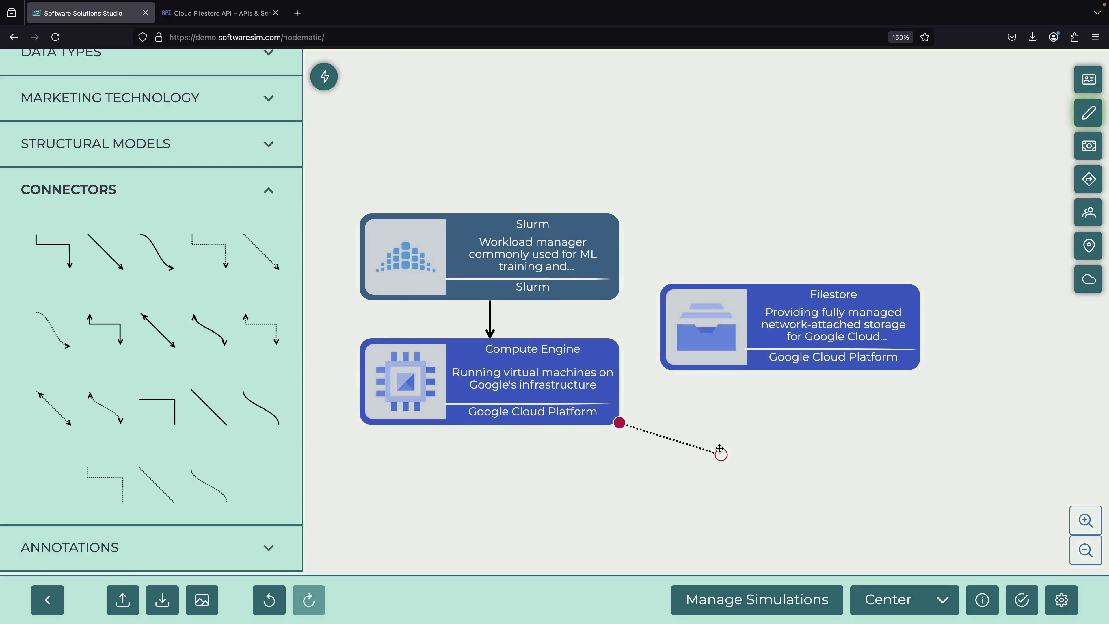
pyautogui.moveTo(722, 454); pyautogui.dragTo(694, 362)
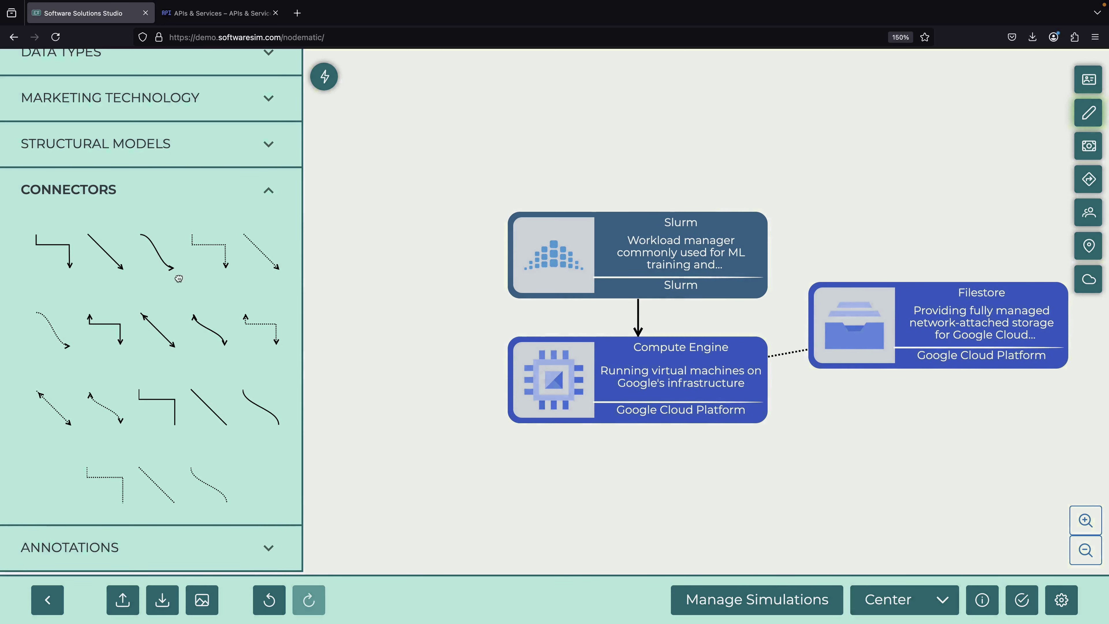
# Search the model library for "cloud stor" and place a Cloud Storage node to the left of the Slurm and Compute Engine nodes
pyautogui.scroll(14, 140, 249)
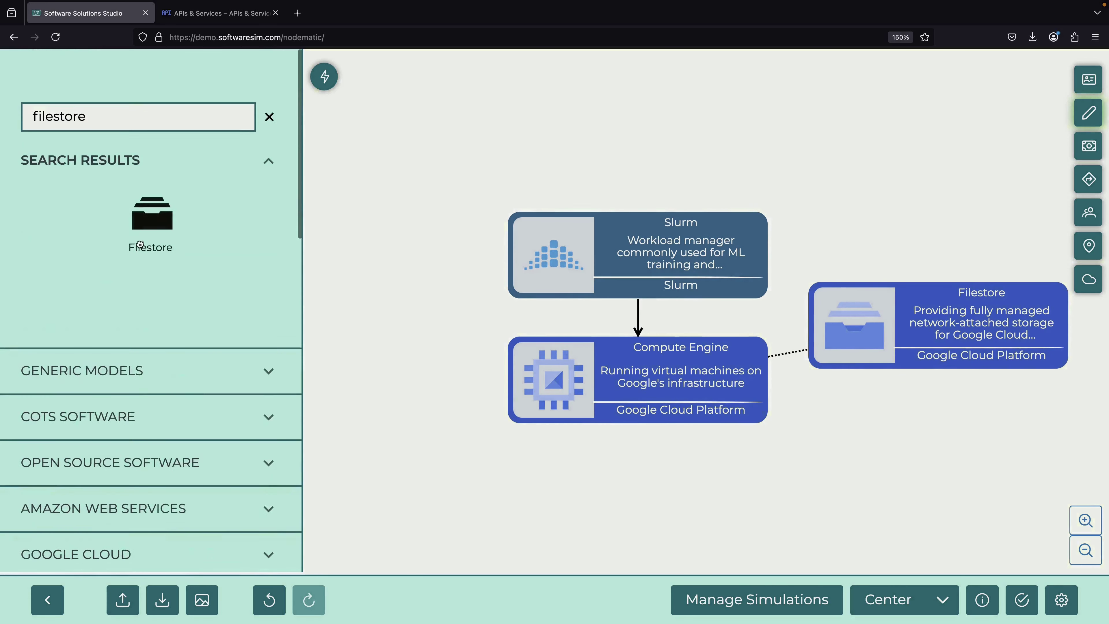
pyautogui.doubleClick(94, 76)
pyautogui.write('cloud stor')
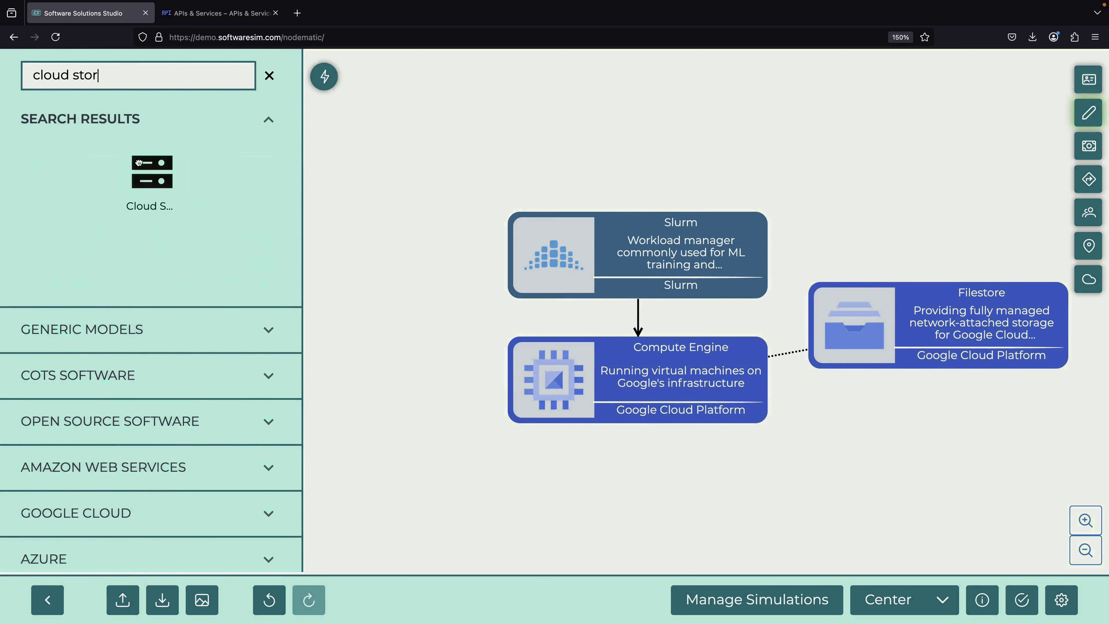
pyautogui.moveTo(139, 163); pyautogui.dragTo(392, 335)
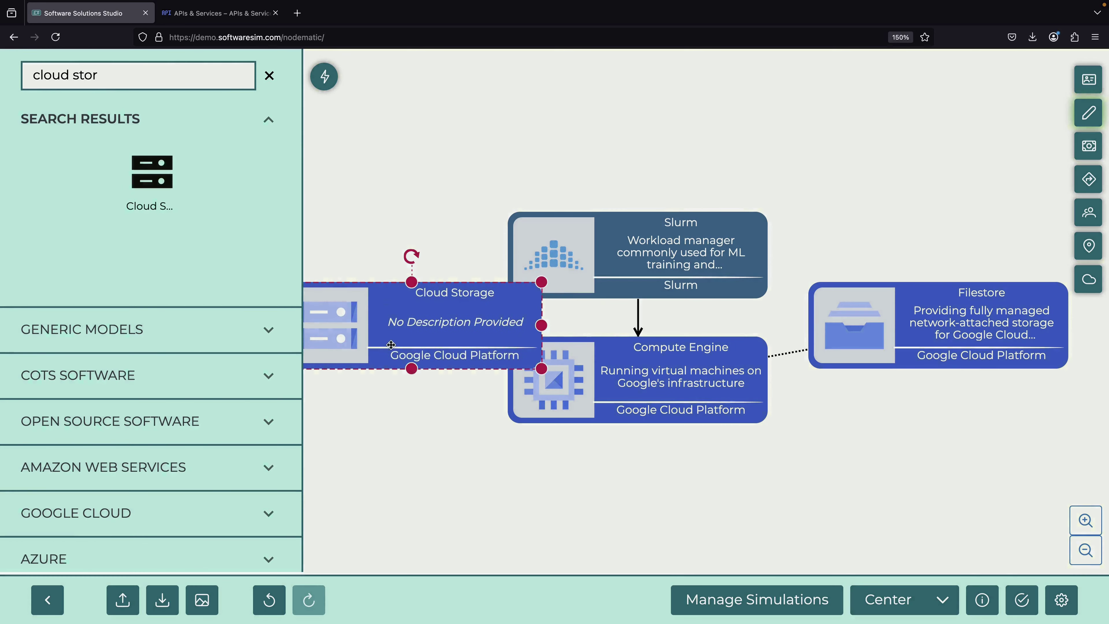
pyautogui.moveTo(417, 439); pyautogui.dragTo(608, 454)
pyautogui.moveTo(579, 339); pyautogui.dragTo(488, 339)
# Auto-generate a short description for the Cloud Storage node and save its properties
pyautogui.rightClick(489, 339)
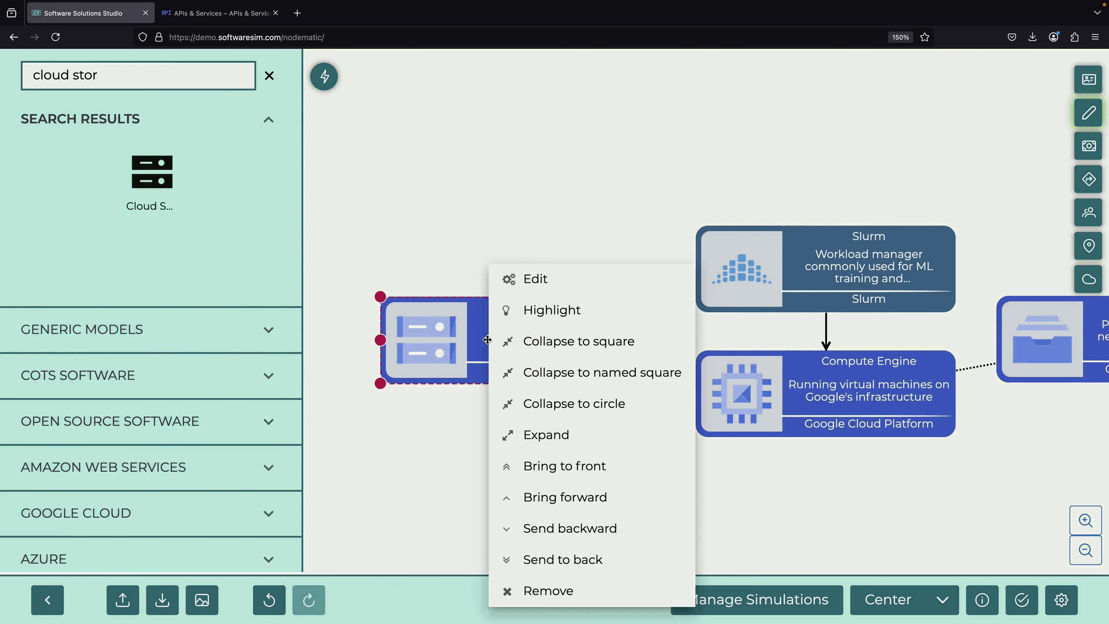
pyautogui.click(527, 280)
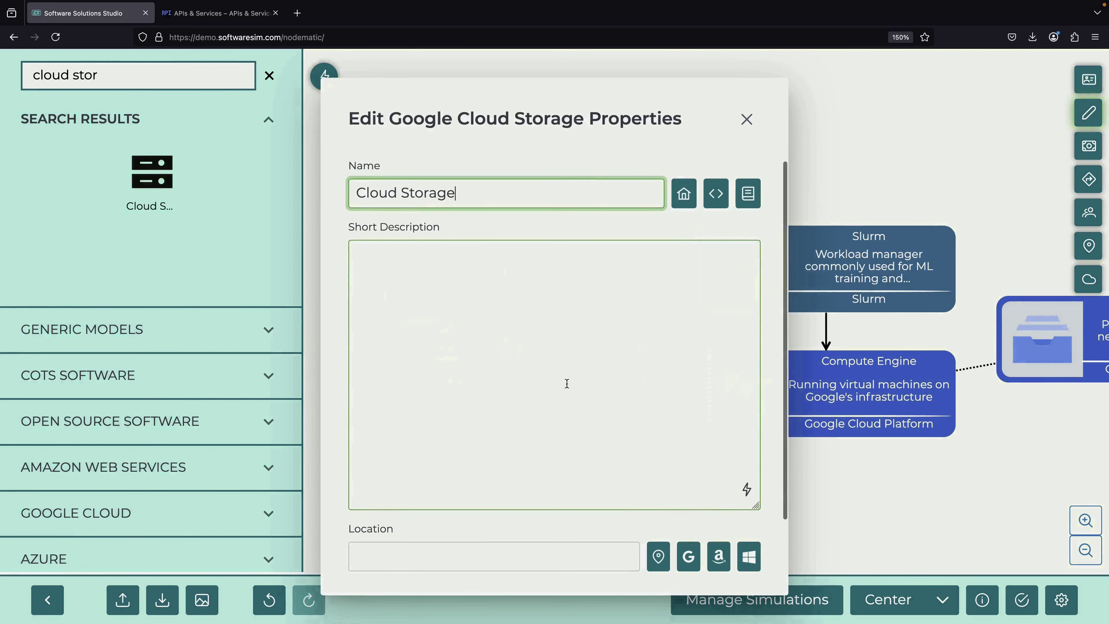
pyautogui.click(746, 490)
pyautogui.scroll(-3, 773, 465)
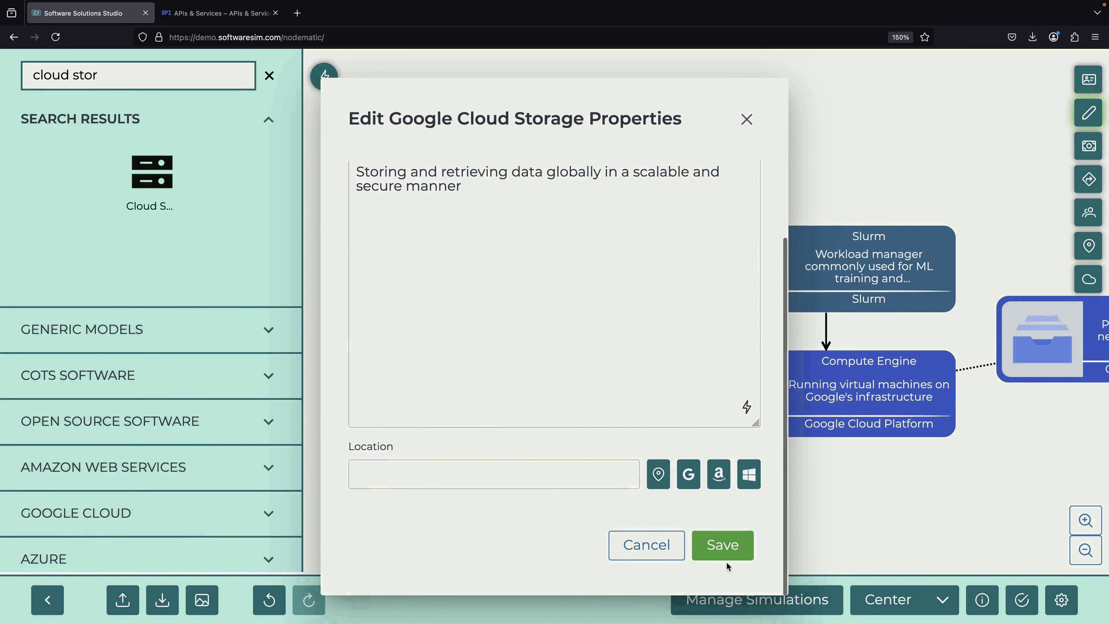
pyautogui.click(729, 552)
# Link the Cloud Storage node to the Compute Engine node with a straight dotted line without arrowheads
pyautogui.scroll(-15, 191, 492)
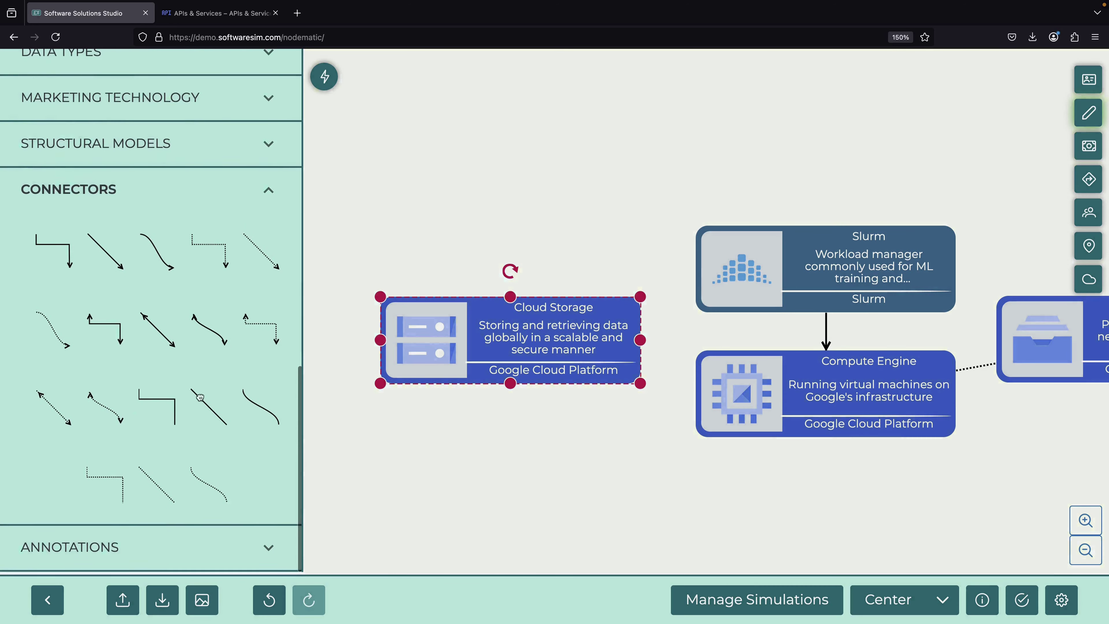
pyautogui.moveTo(148, 477); pyautogui.dragTo(699, 372)
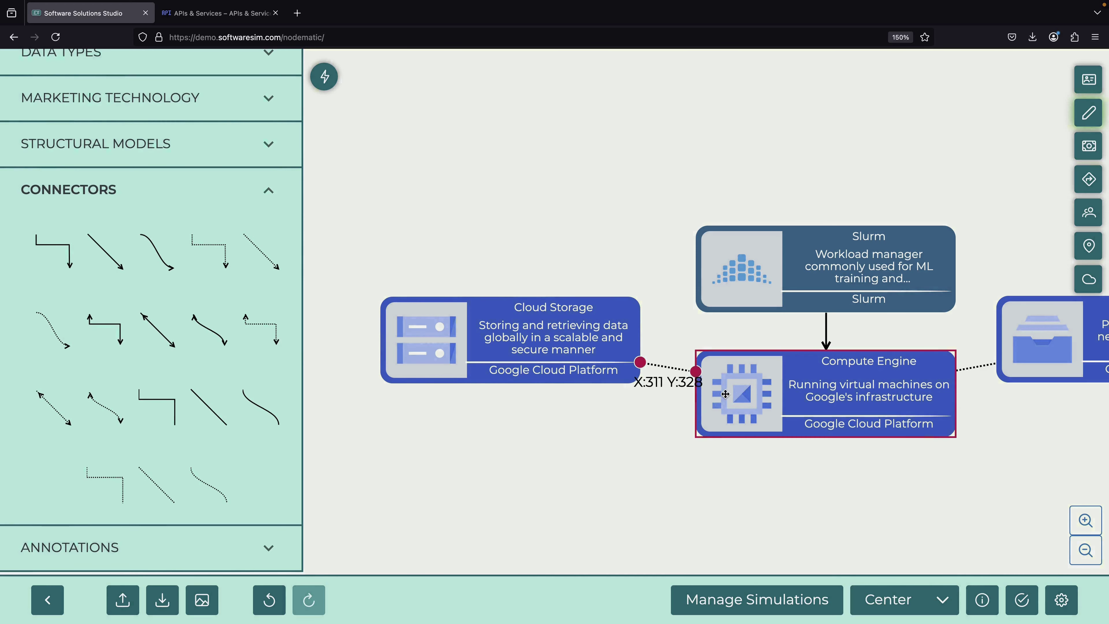
pyautogui.click(741, 384)
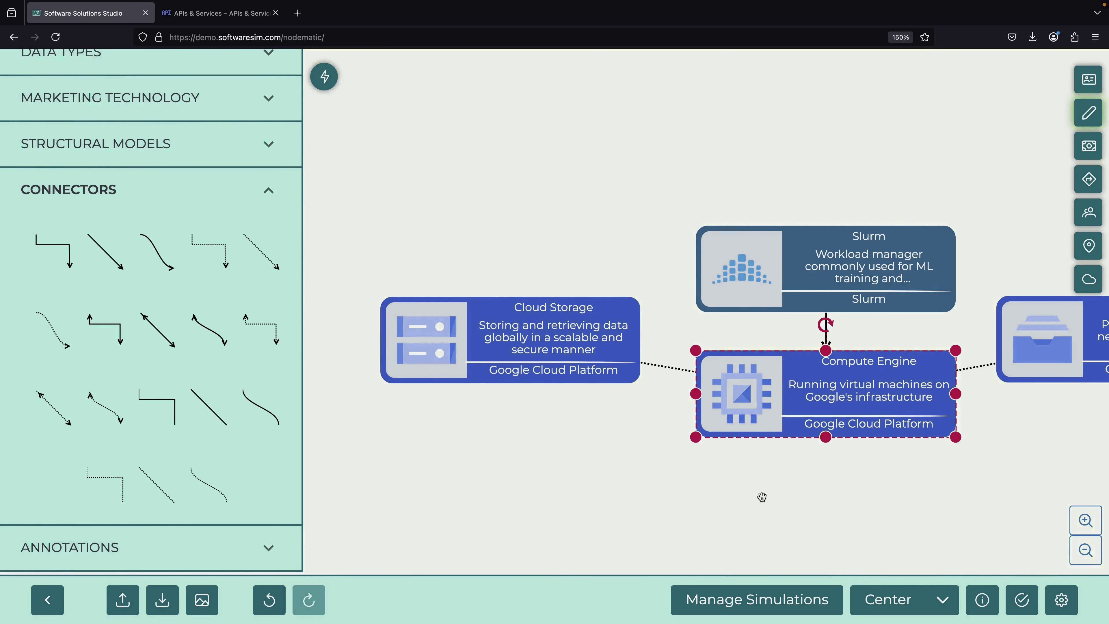
# Switch to the Google Cloud console, open its Welcome page, and advance the tutorial to launching Cloud Shell
pyautogui.click(207, 20)
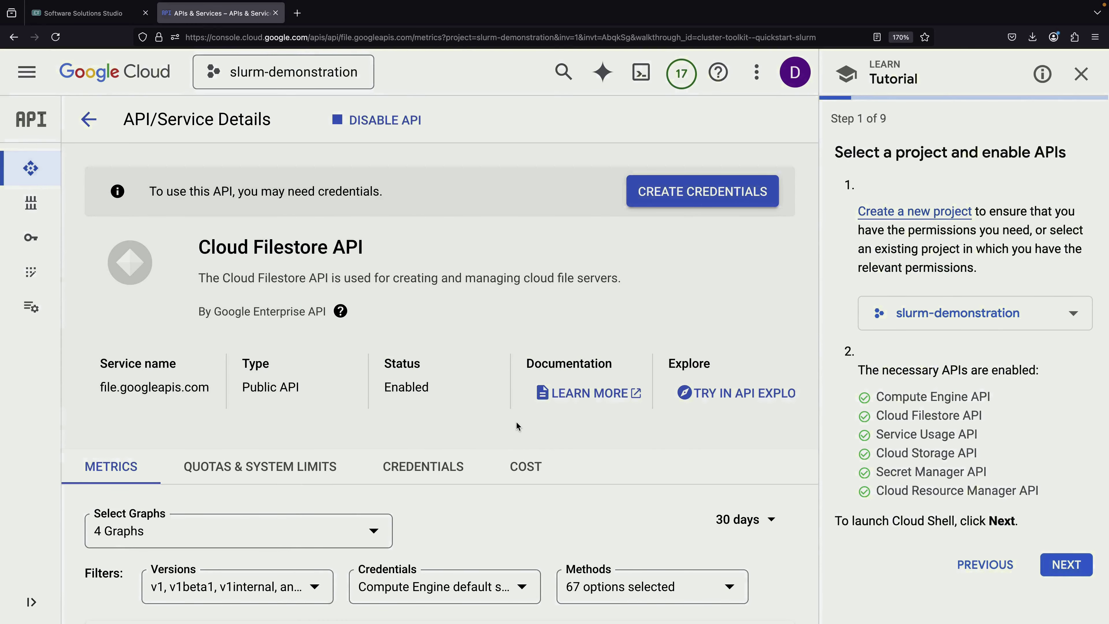
pyautogui.click(132, 76)
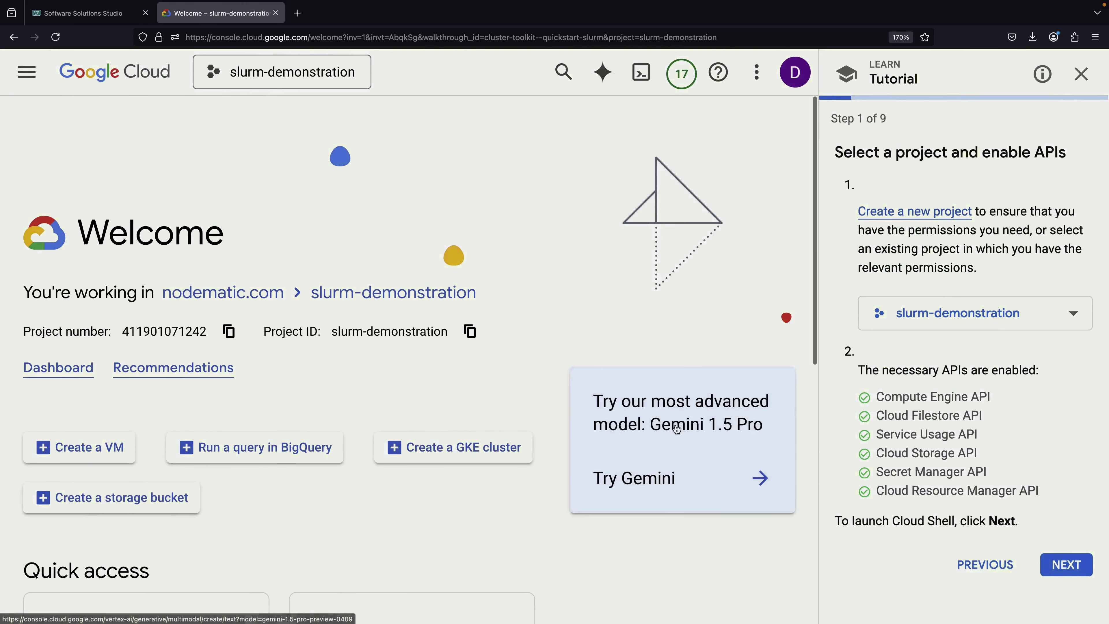
pyautogui.click(1051, 563)
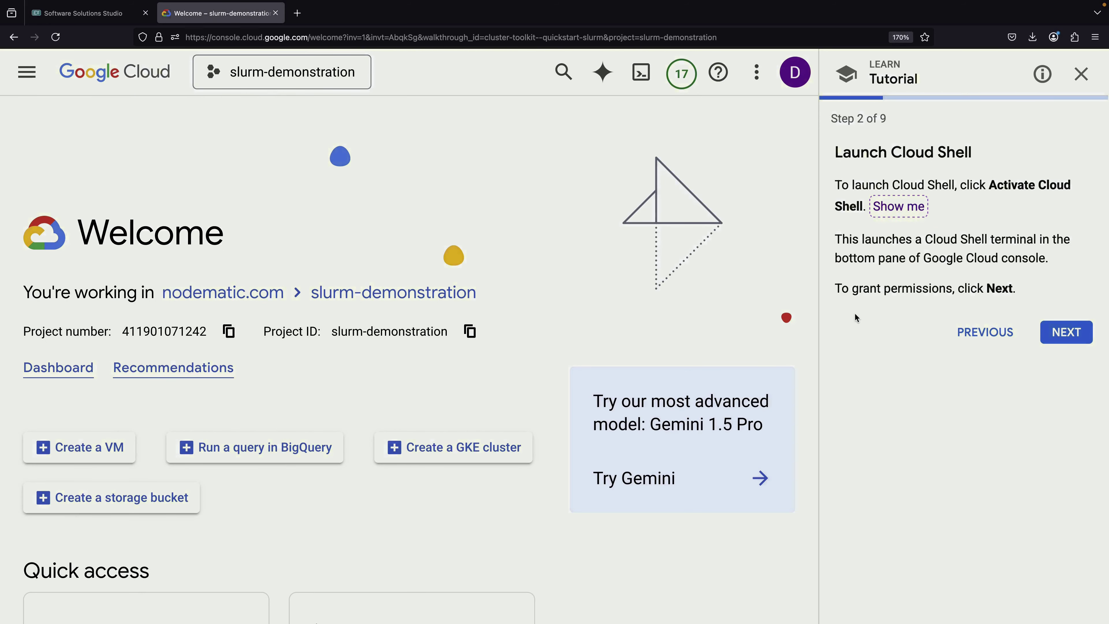
# Activate Cloud Shell for the slurm-demonstration project, shrink its pane to the lower part of the page, and show the terminal
pyautogui.click(641, 72)
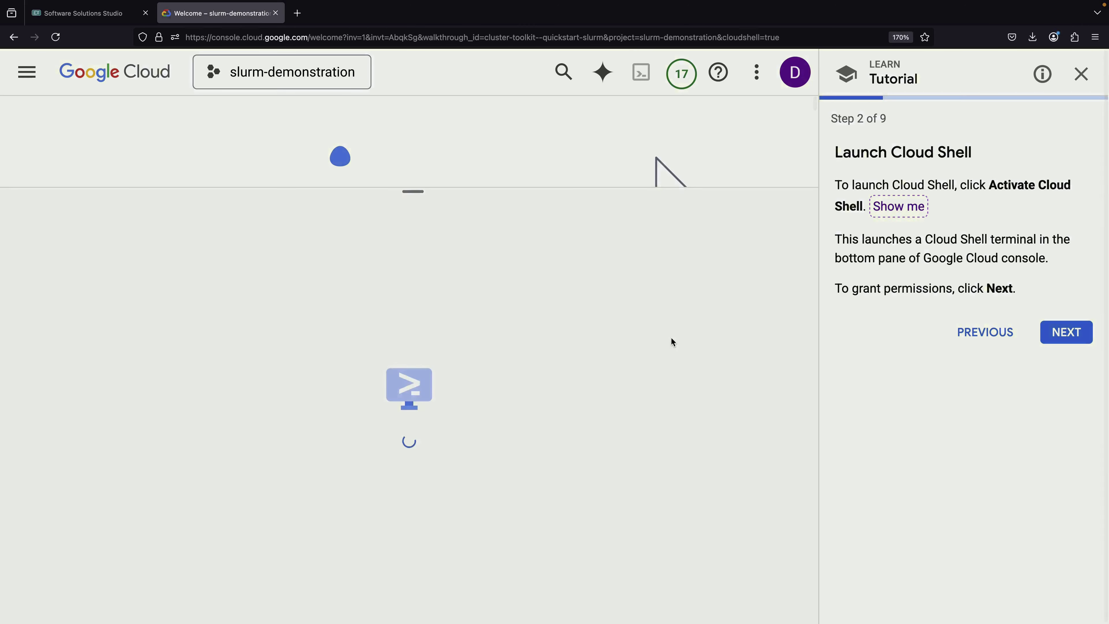
pyautogui.moveTo(409, 96); pyautogui.dragTo(413, 386)
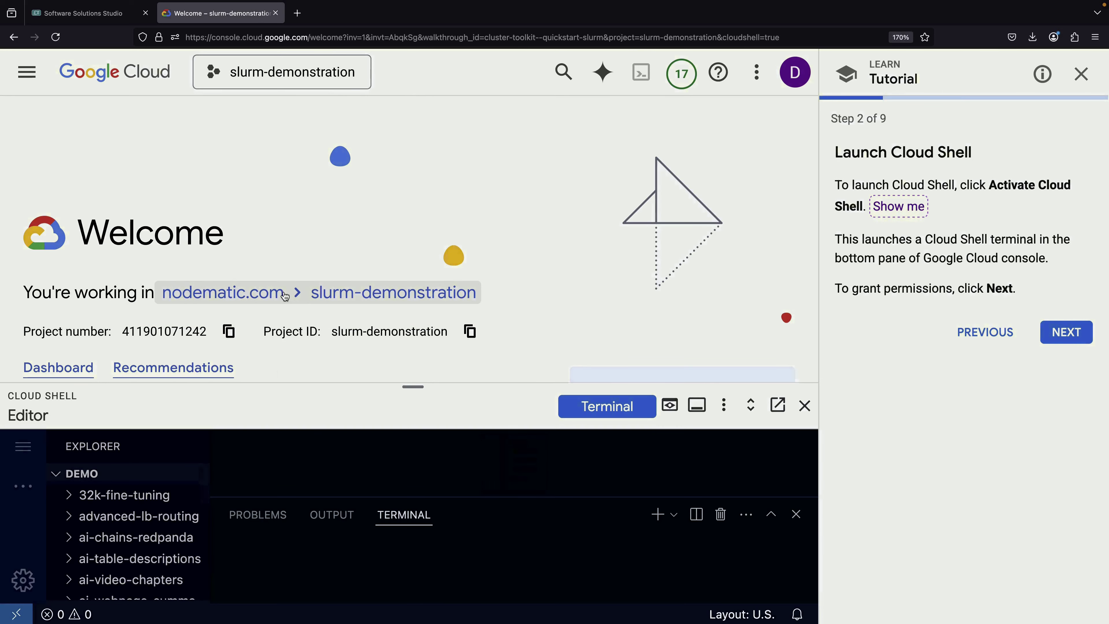
pyautogui.click(576, 408)
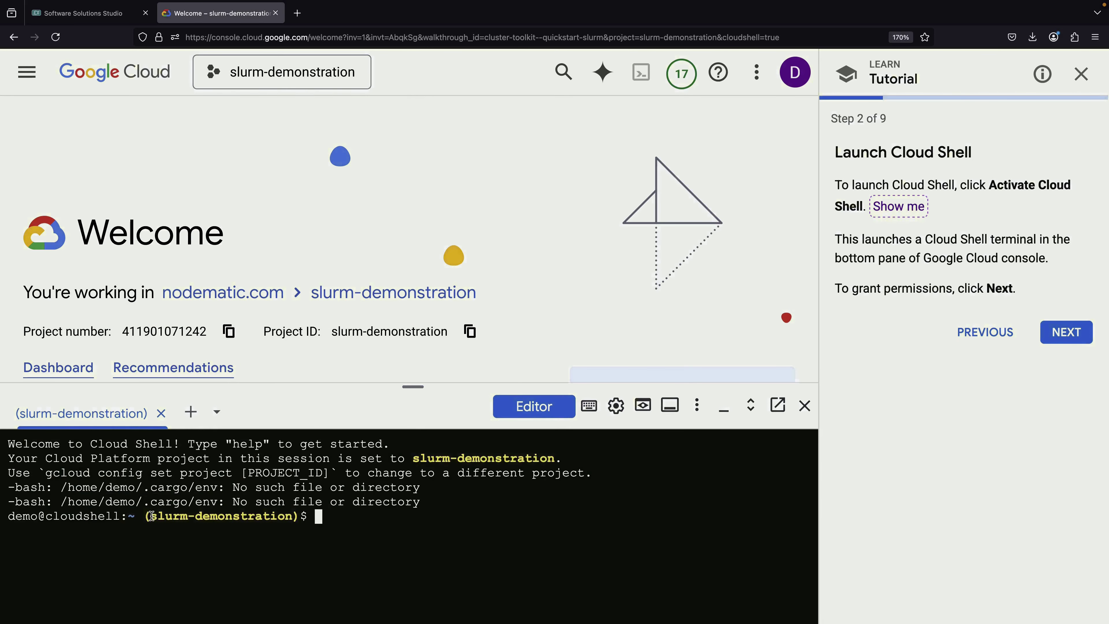
pyautogui.moveTo(151, 516); pyautogui.dragTo(299, 515)
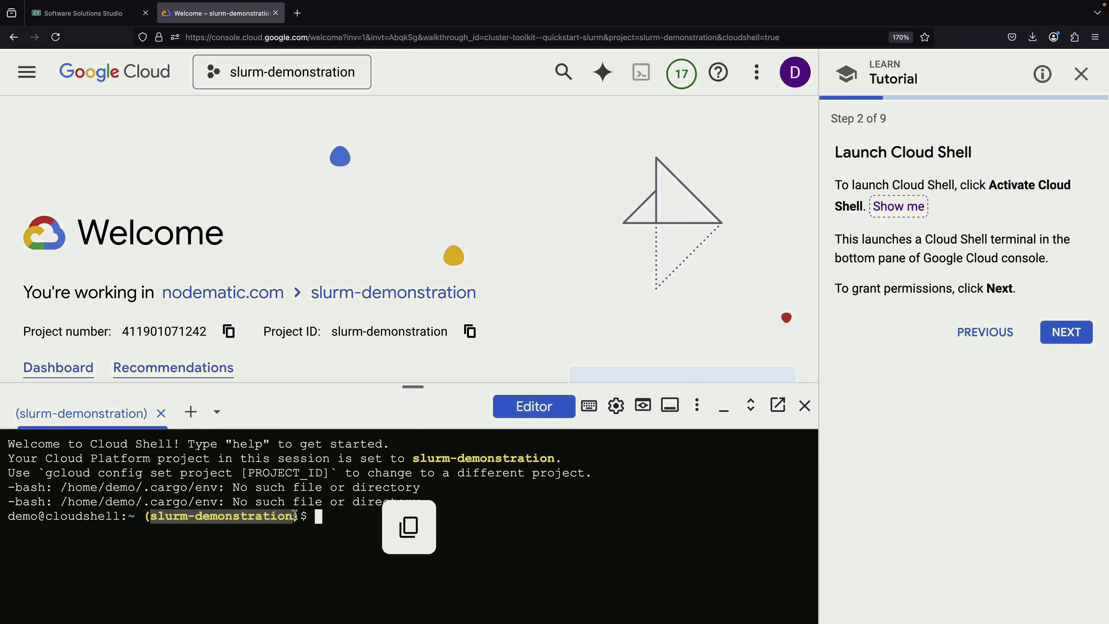
pyautogui.click(388, 528)
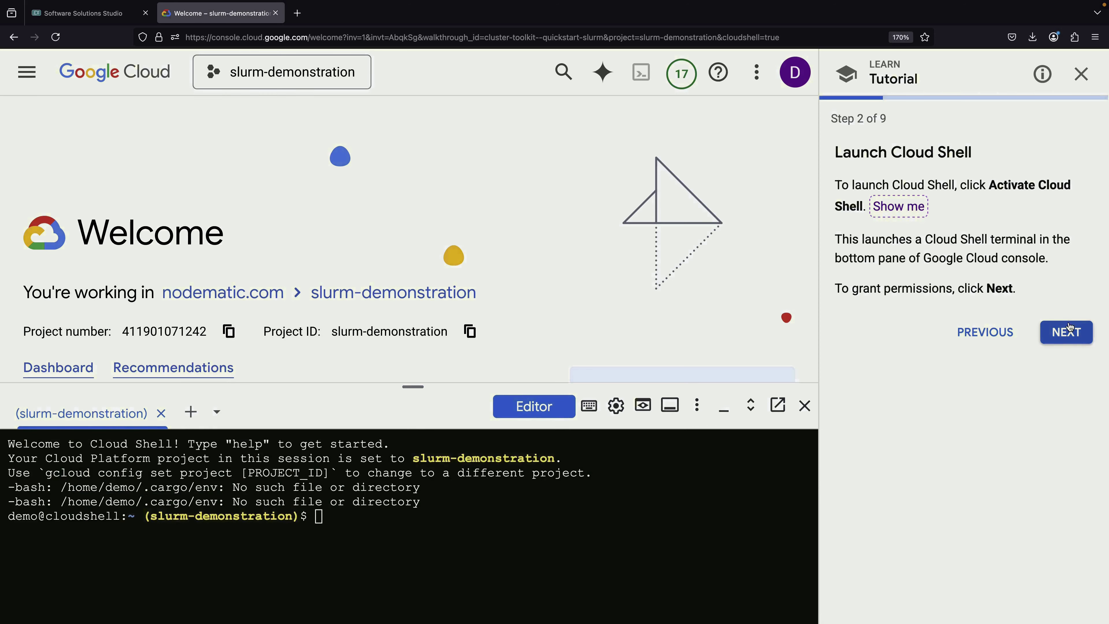
# Advance the tutorial to step 3, search the console for "service", and open Service Accounts to inspect the Compute Engine default account
pyautogui.click(1068, 333)
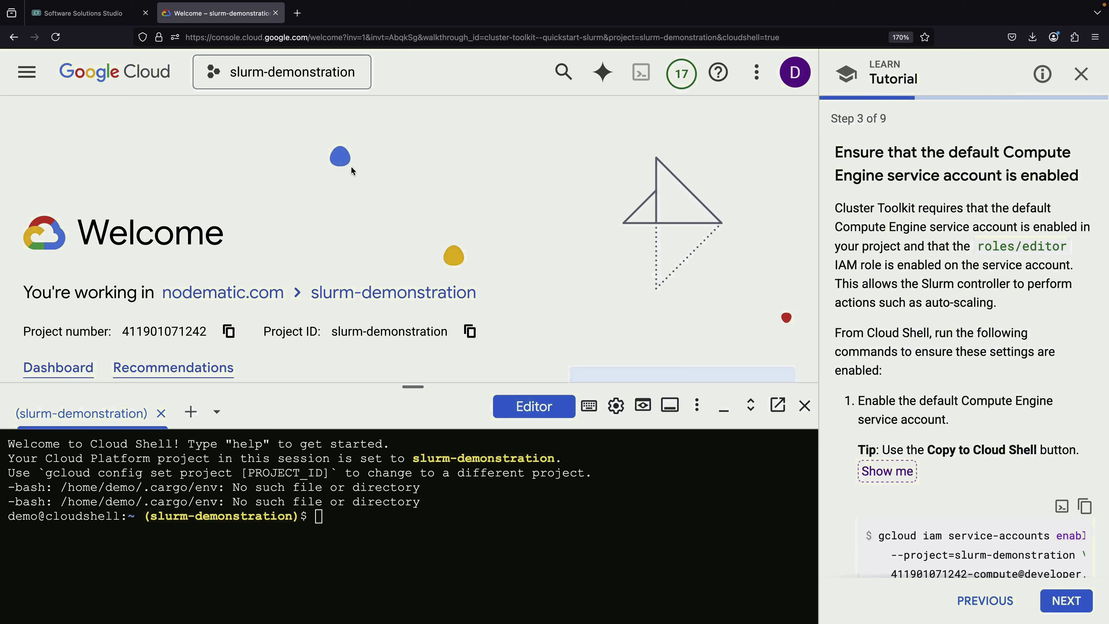
pyautogui.click(563, 71)
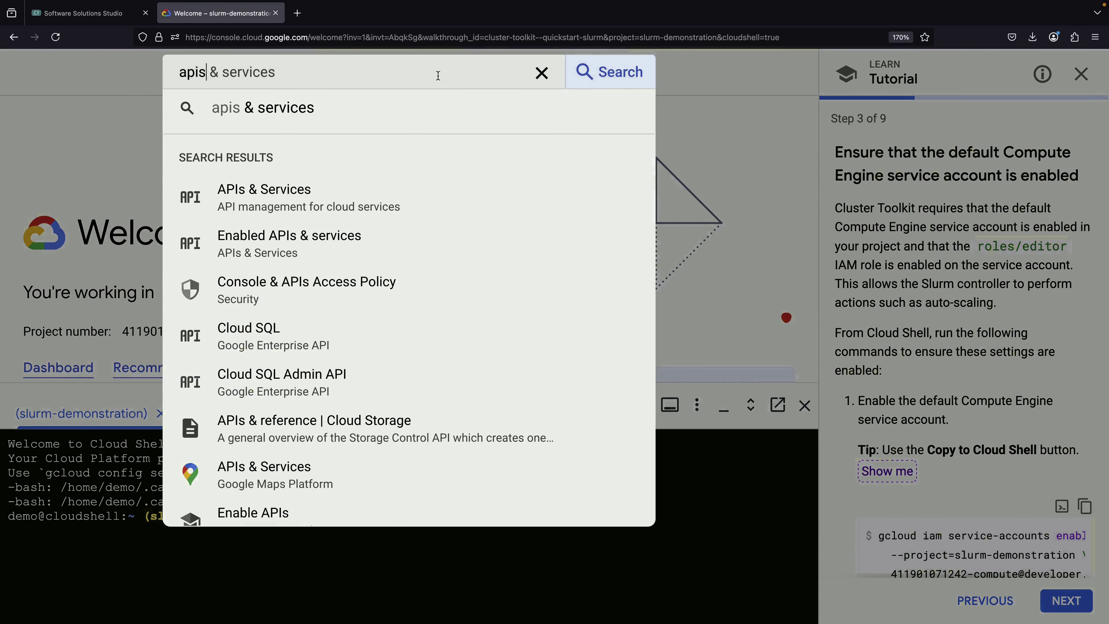
pyautogui.write('service')
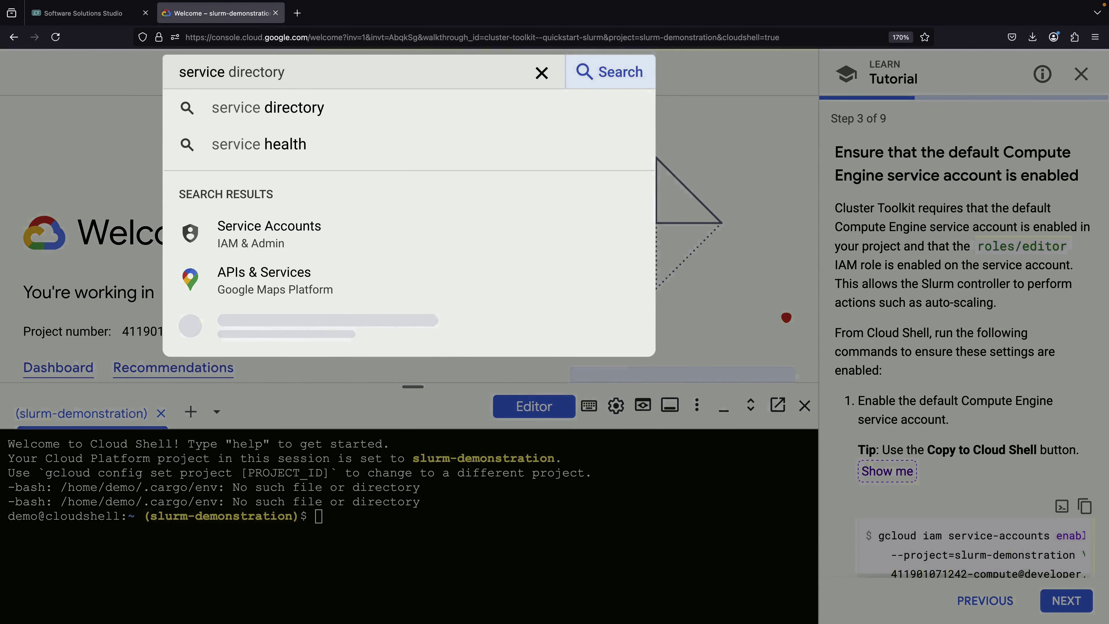
pyautogui.click(339, 231)
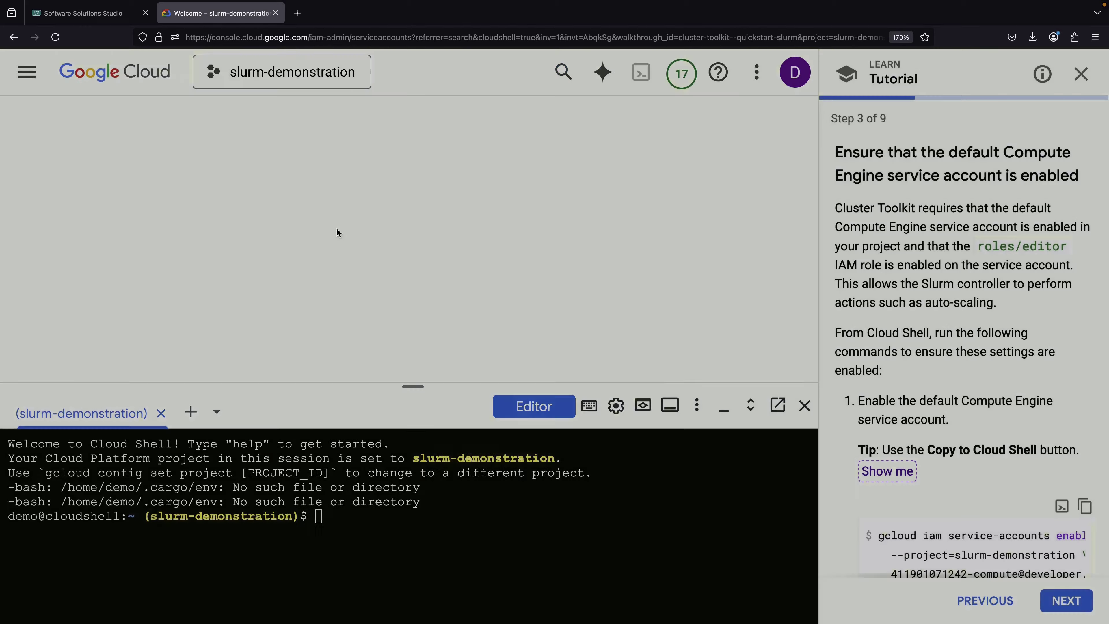
pyautogui.moveTo(415, 443); pyautogui.dragTo(416, 467)
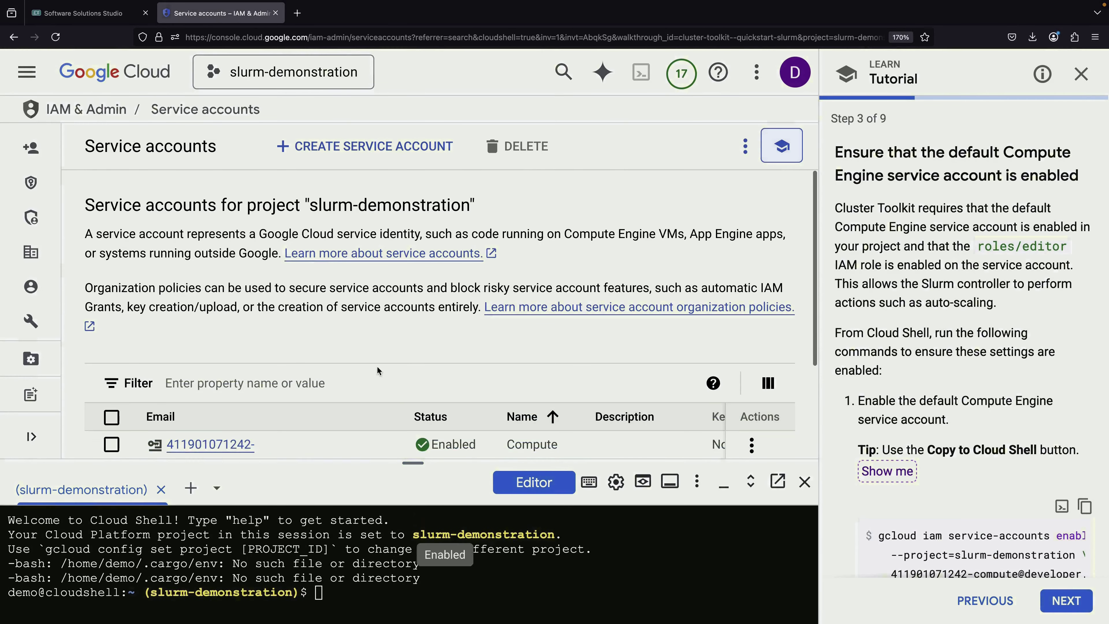
pyautogui.scroll(-3, 490, 313)
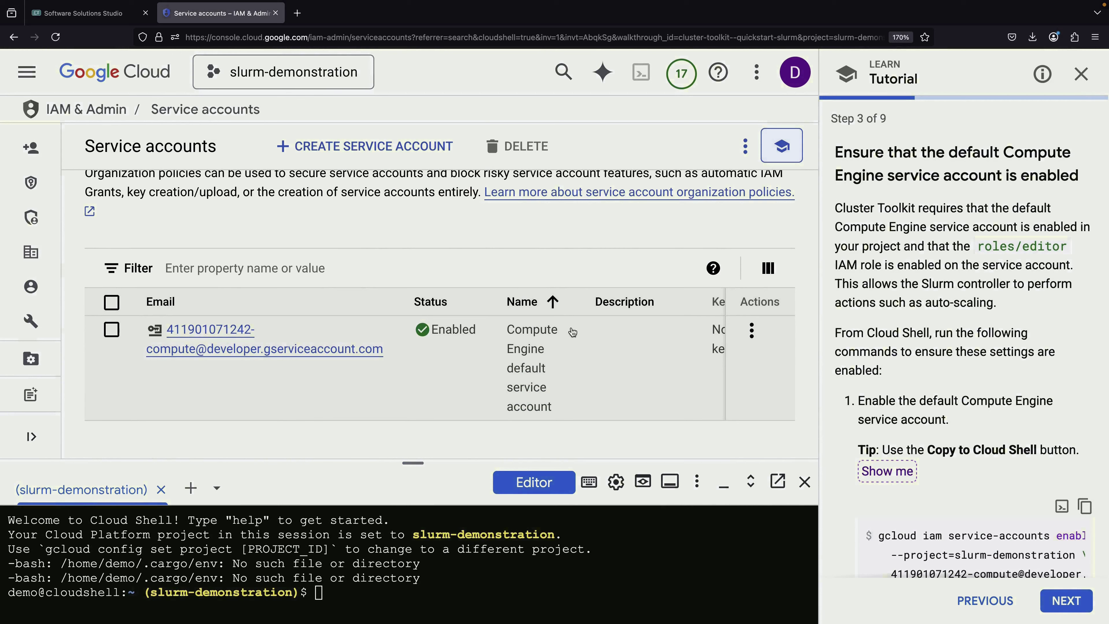
# Run the tutorial's command granting roles/editor to the default Compute Engine service account in Cloud Shell, and authorize the request
pyautogui.moveTo(1014, 209); pyautogui.dragTo(994, 225)
pyautogui.scroll(-5, 987, 390)
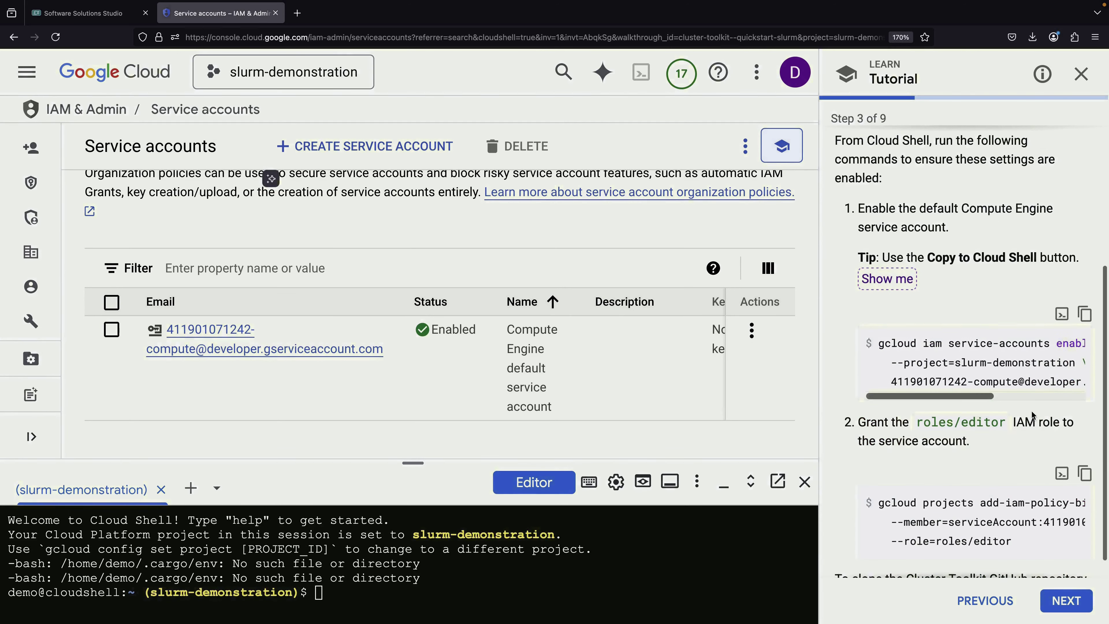
pyautogui.hscroll(5, 913, 359)
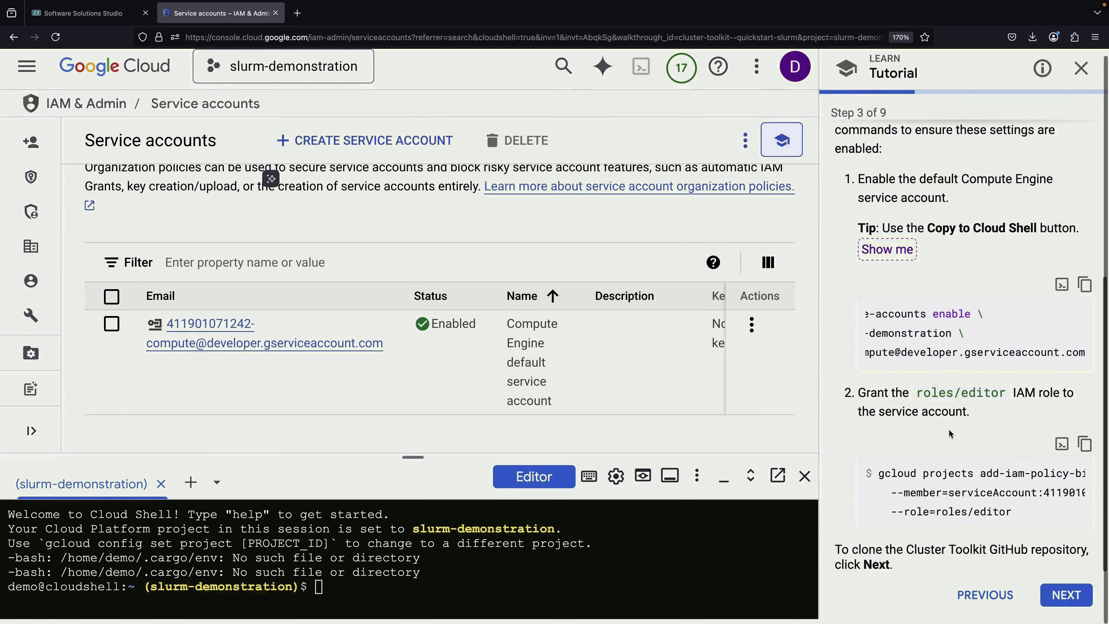
pyautogui.click(1086, 450)
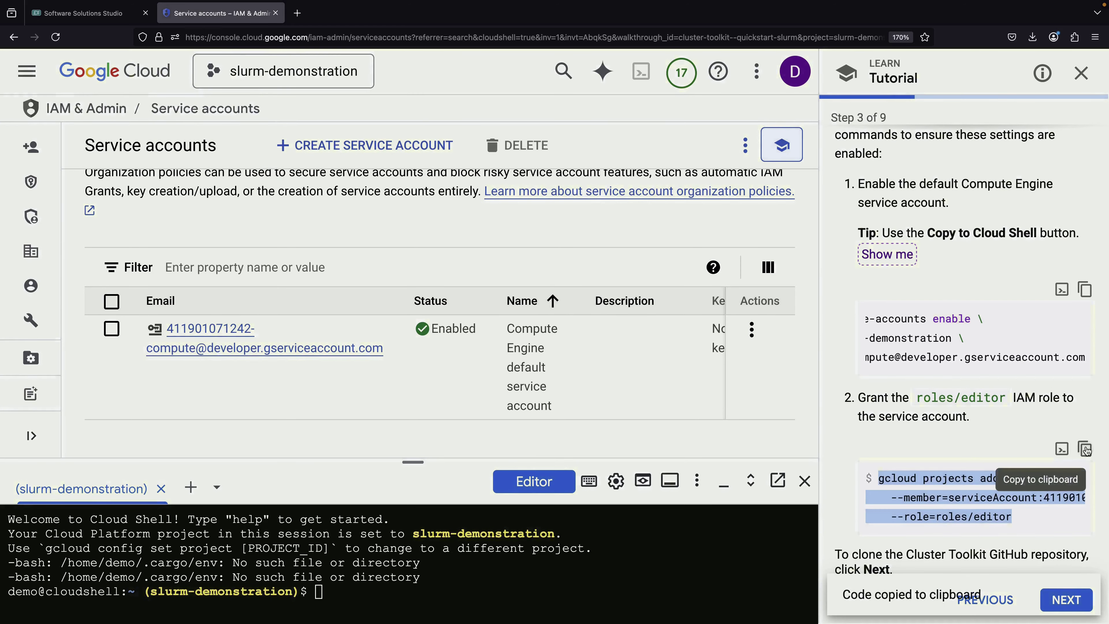
pyautogui.moveTo(413, 461); pyautogui.dragTo(408, 408)
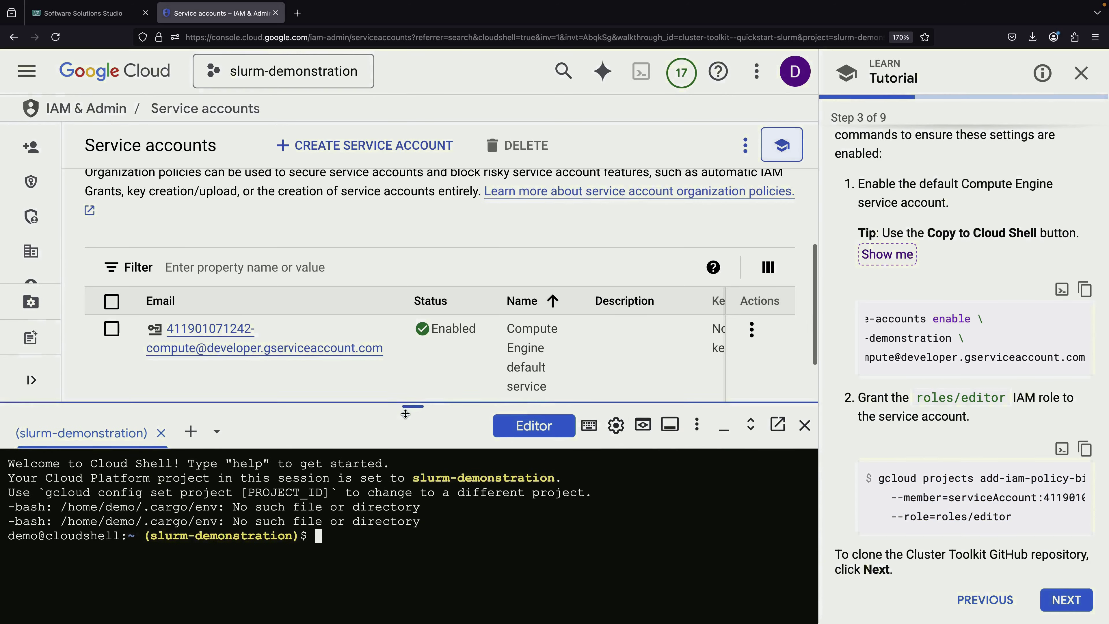
pyautogui.click(404, 527)
pyautogui.hotkey('ctrl', 'v')
pyautogui.press('Return')
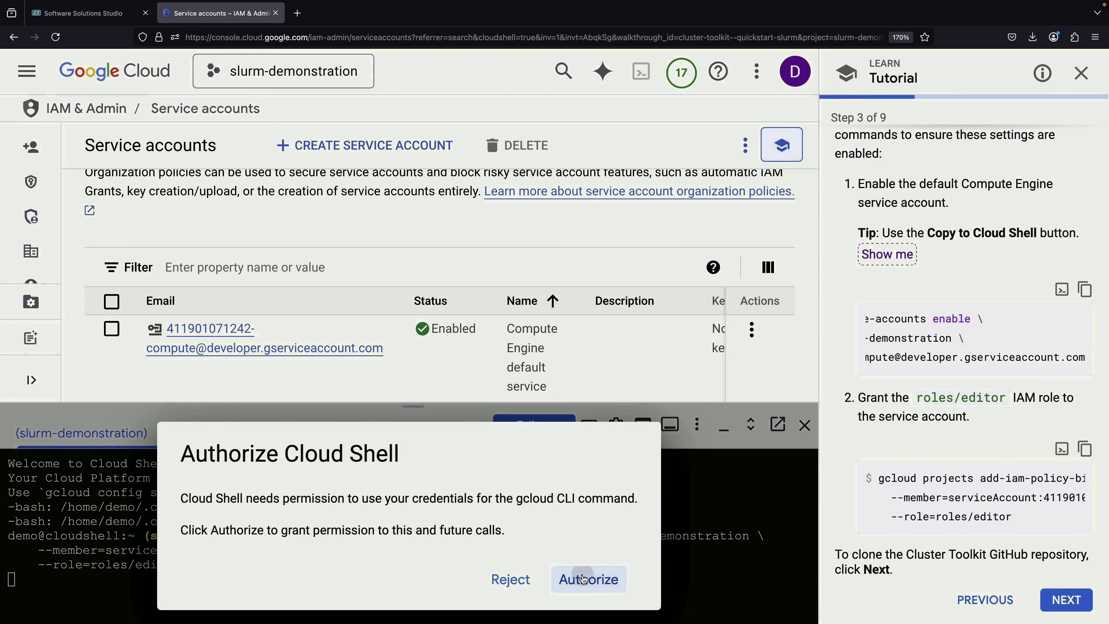
pyautogui.click(586, 577)
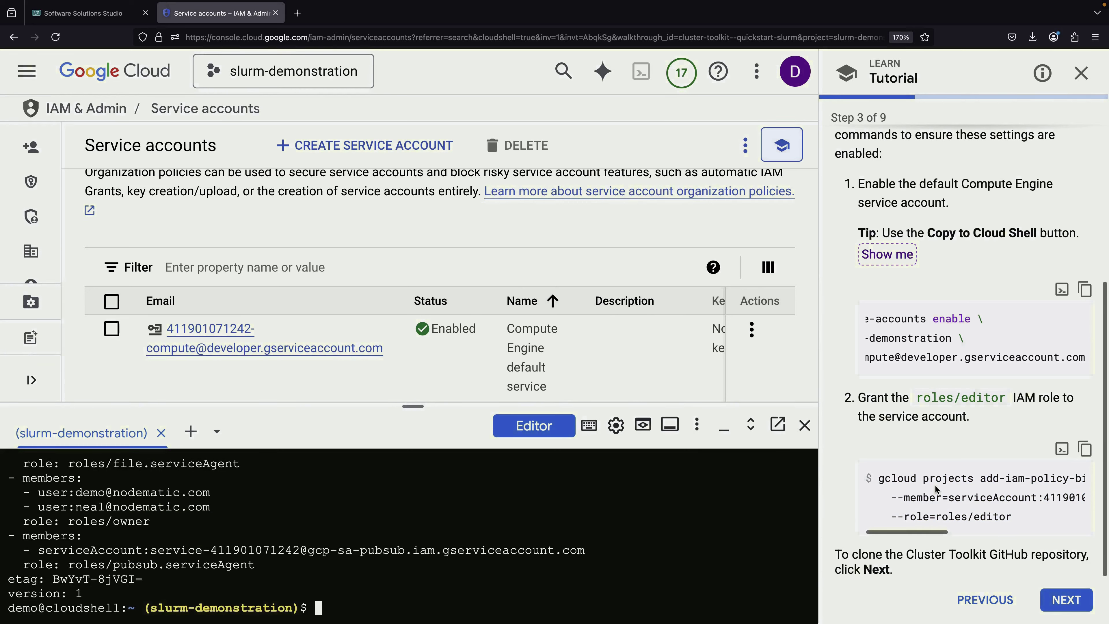
# Advance the tutorial to step 4 and paste its git clone command for the GoogleCloudPlatform/cluster-toolkit repository into Cloud Shell
pyautogui.click(1066, 600)
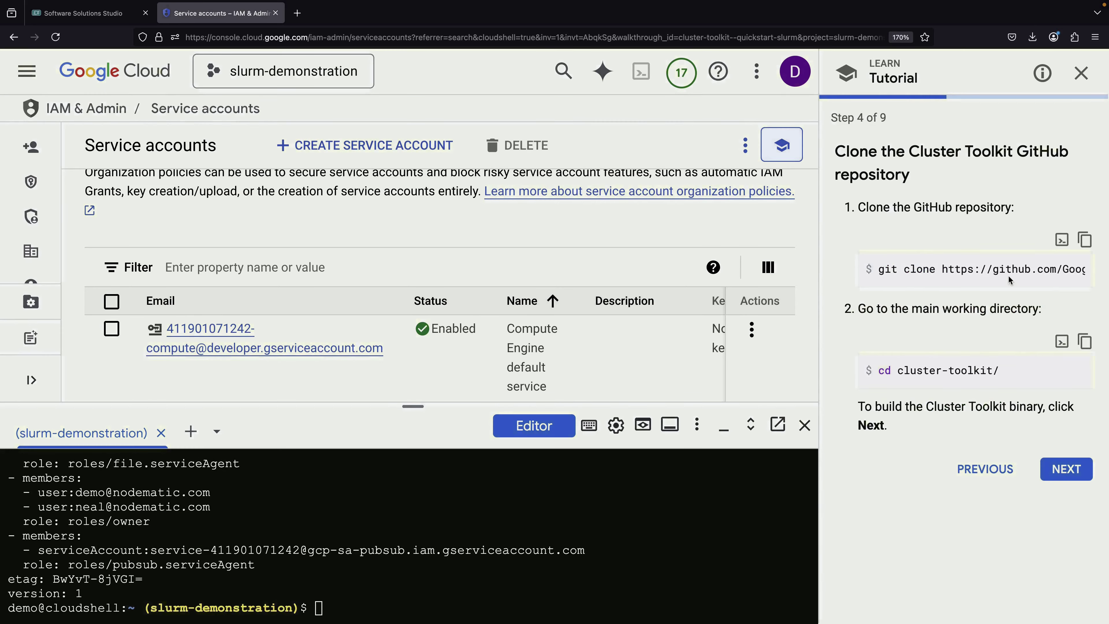
pyautogui.click(1083, 241)
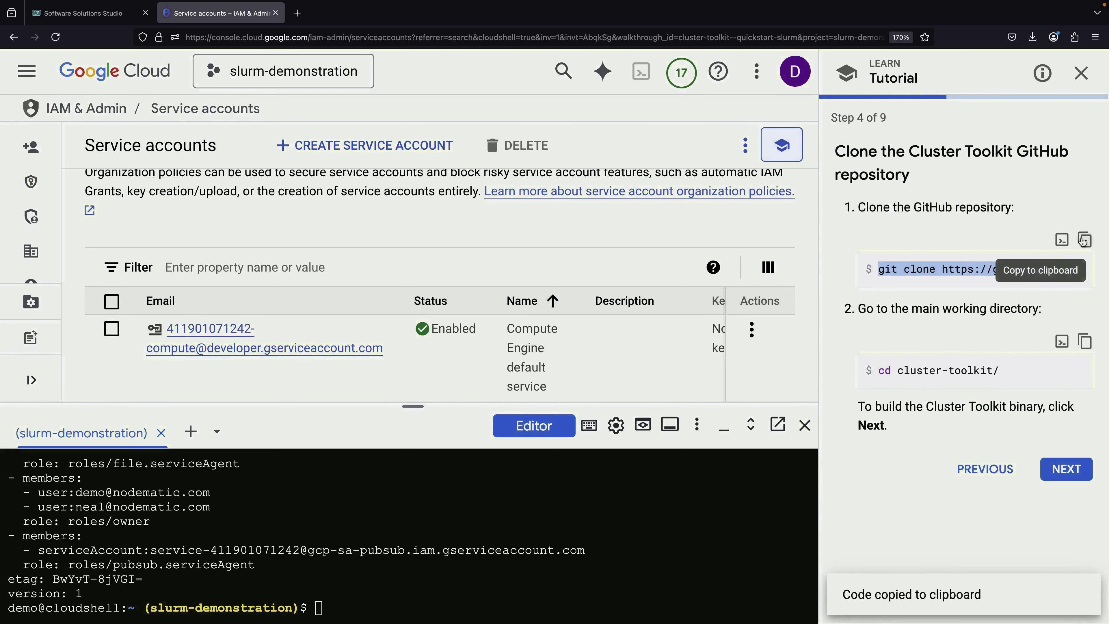
pyautogui.click(454, 567)
pyautogui.hotkey('ctrl', 'v')
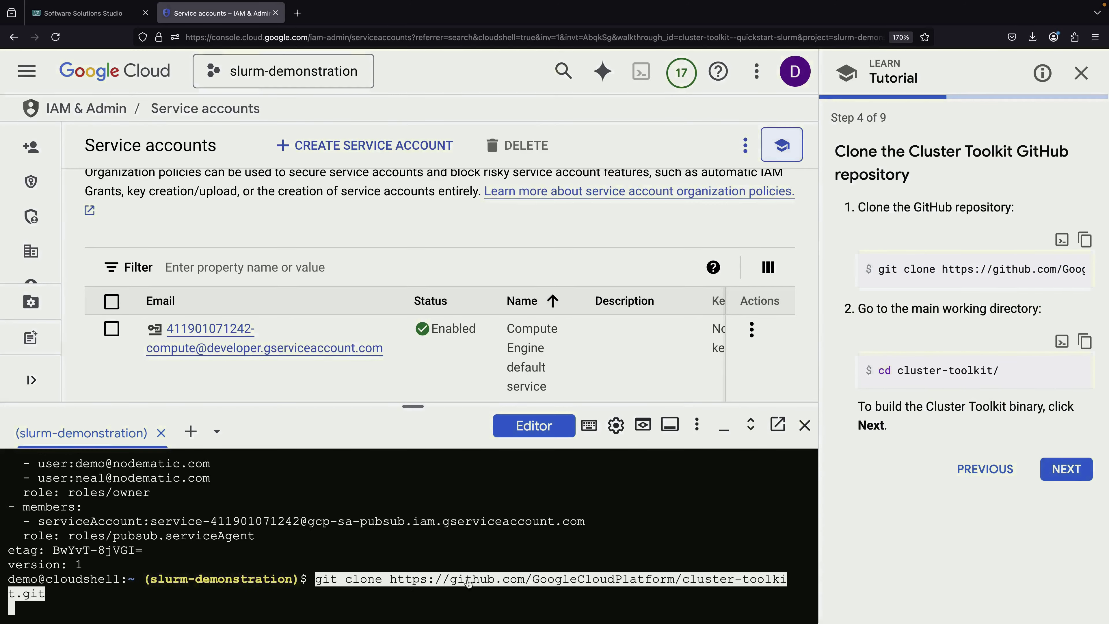
# Open the cluster-toolkit repository page on GitHub and read the description and quickstart in its README
pyautogui.click(423, 584)
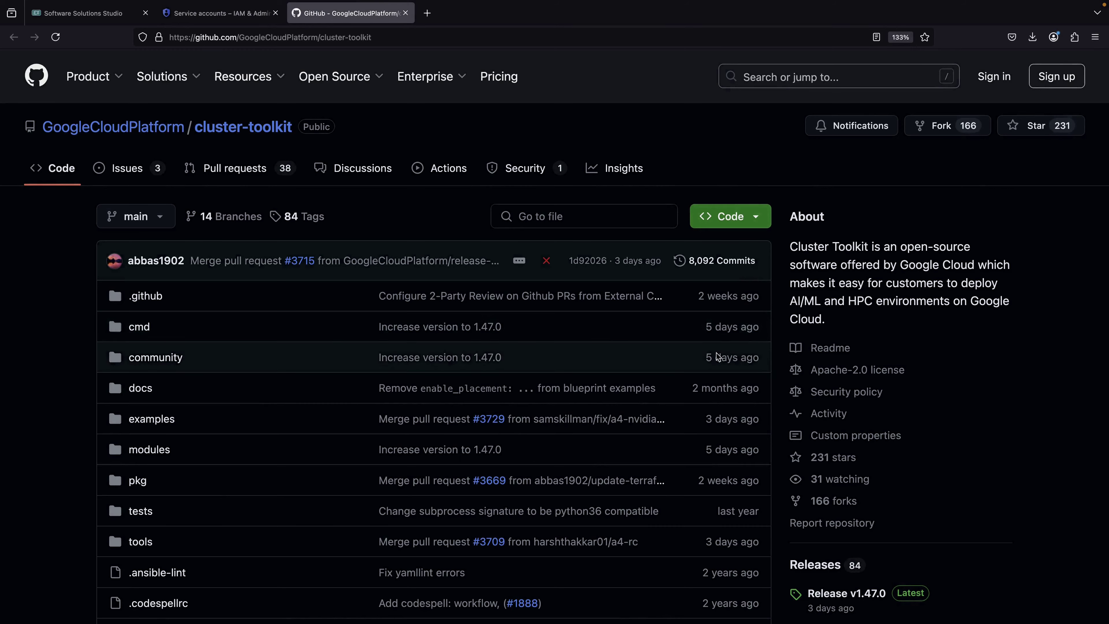
pyautogui.scroll(-4, 529, 471)
pyautogui.scroll(-15, 530, 474)
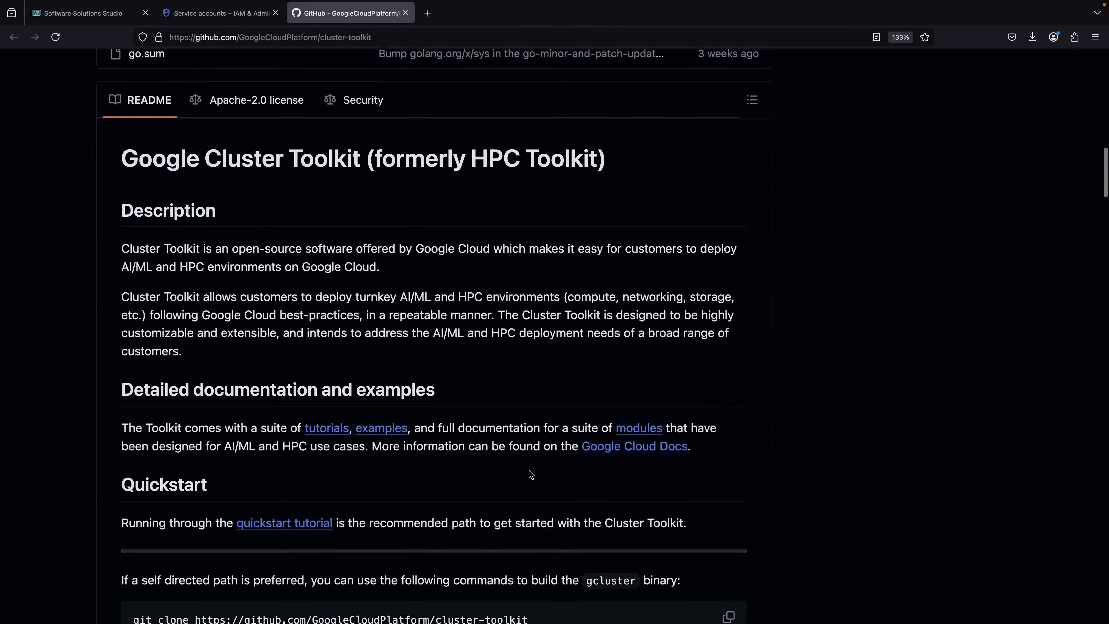
pyautogui.scroll(-2, 525, 451)
# Find "terraform" on the repository page and read the README sections on credentials, VM images, and enabling GCP APIs
pyautogui.hotkey('ctrl', 'f')
pyautogui.write('ter')
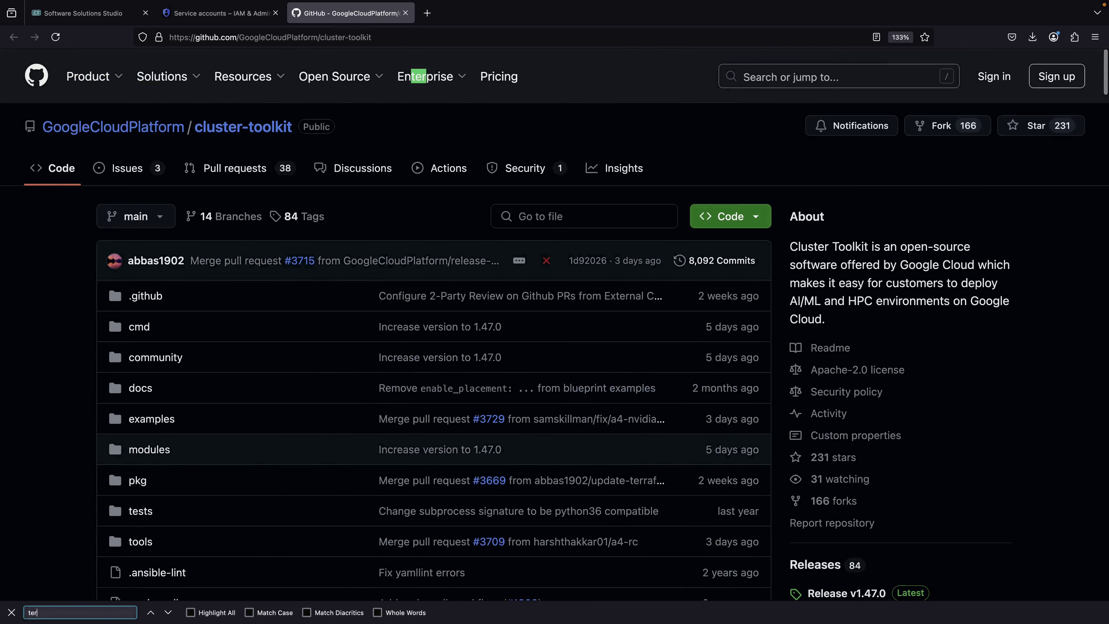
pyautogui.write('raform')
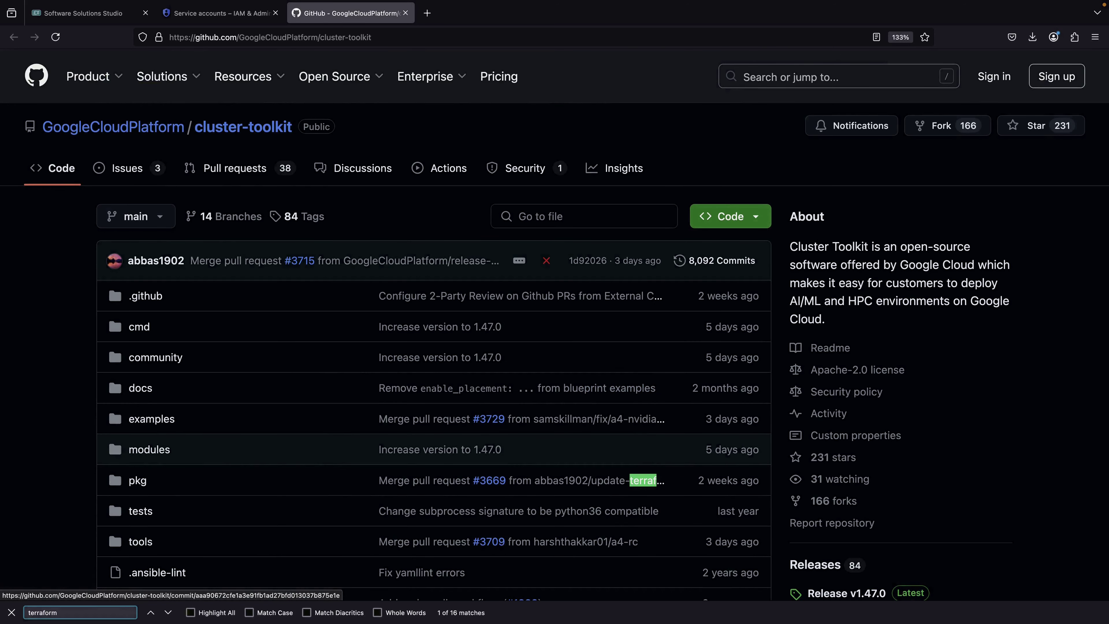
pyautogui.press('Return')
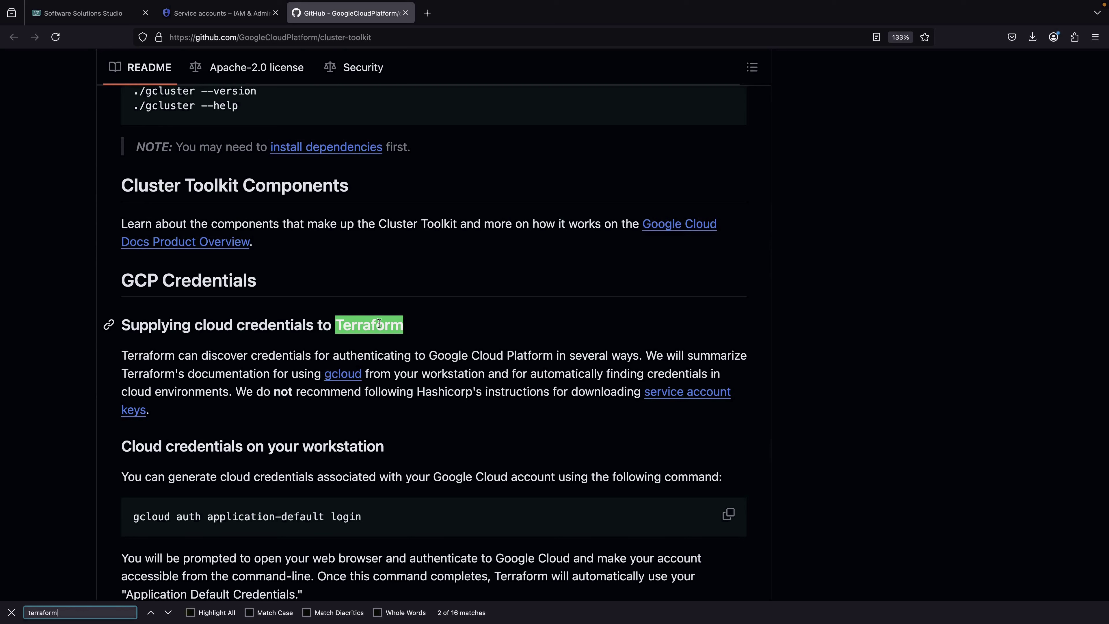
pyautogui.press('Return')
pyautogui.press('Escape')
pyautogui.scroll(-10, 234, 493)
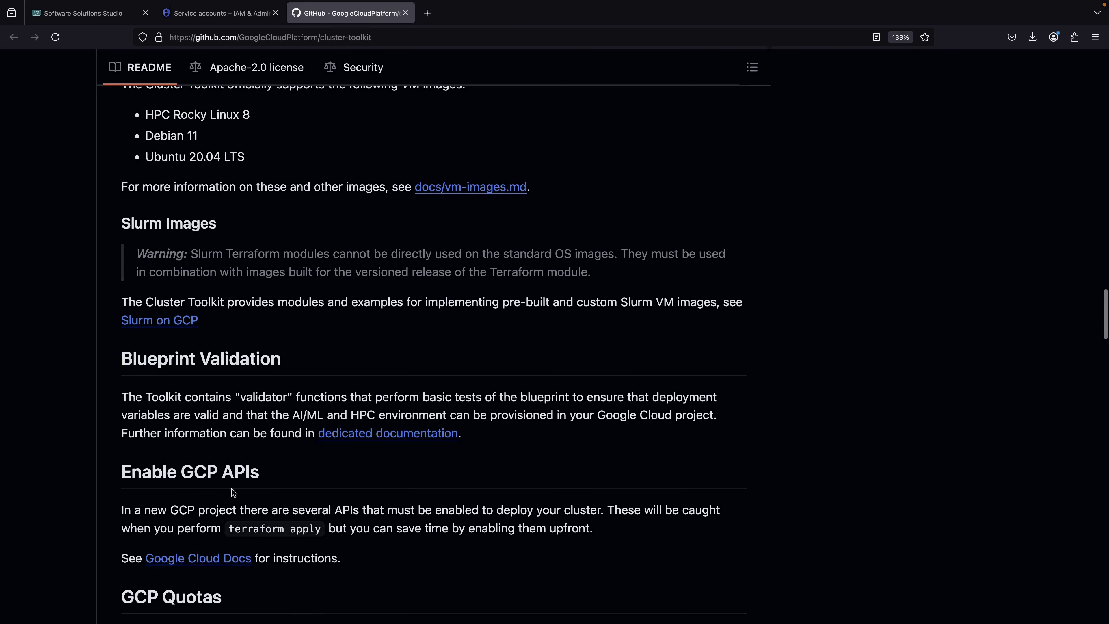
# Switch to the Software Solutions Studio diagram and add a dashed box labelled "Infrastructure-as-Code" below and beside the Cloud Storage node
pyautogui.doubleClick(174, 362)
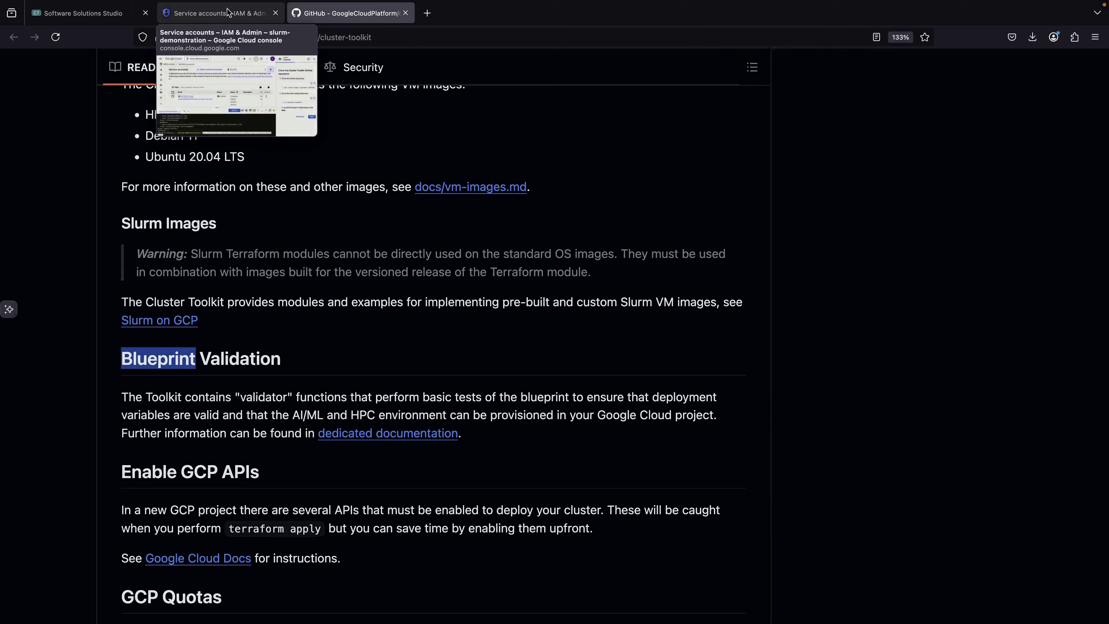
pyautogui.click(81, 13)
pyautogui.moveTo(504, 228); pyautogui.dragTo(703, 228)
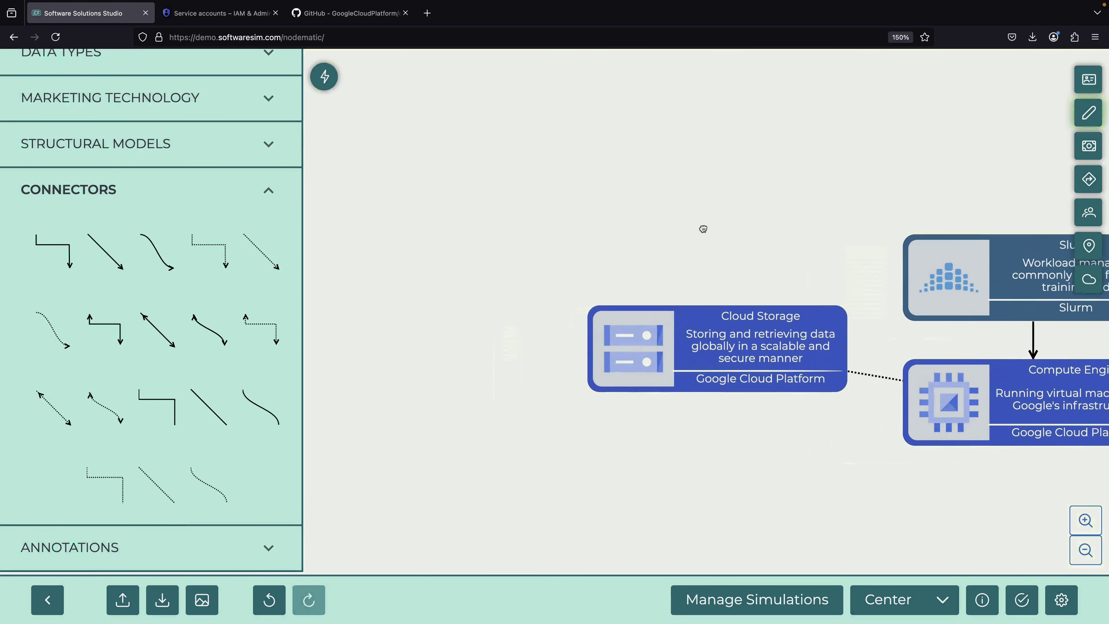
pyautogui.scroll(-2, 181, 538)
pyautogui.scroll(-1, 169, 556)
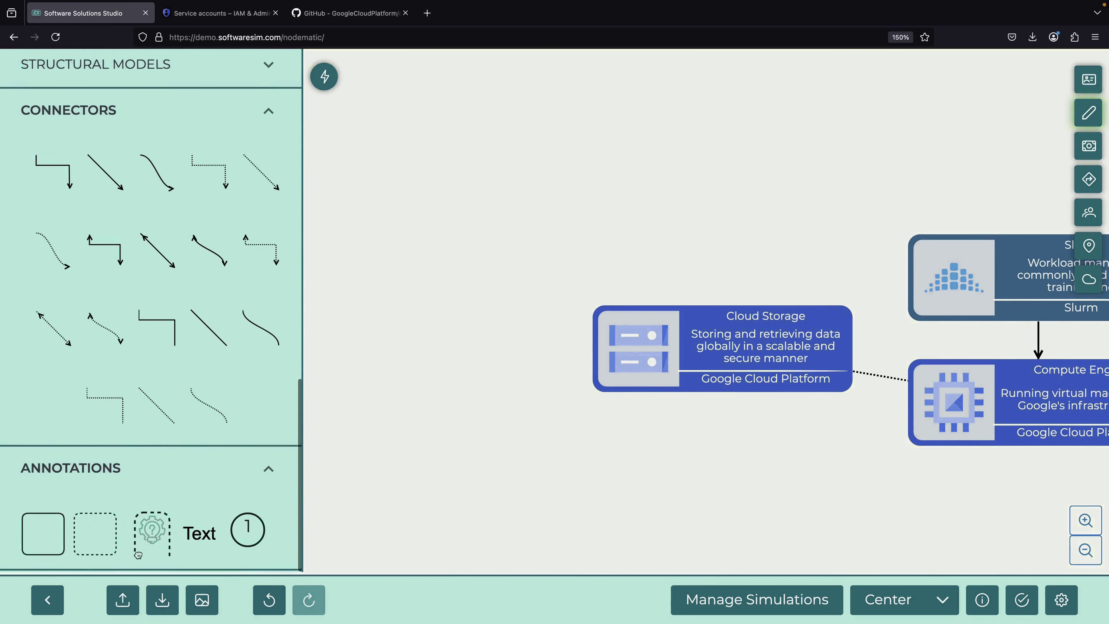
pyautogui.moveTo(98, 538); pyautogui.dragTo(397, 445)
pyautogui.doubleClick(397, 446)
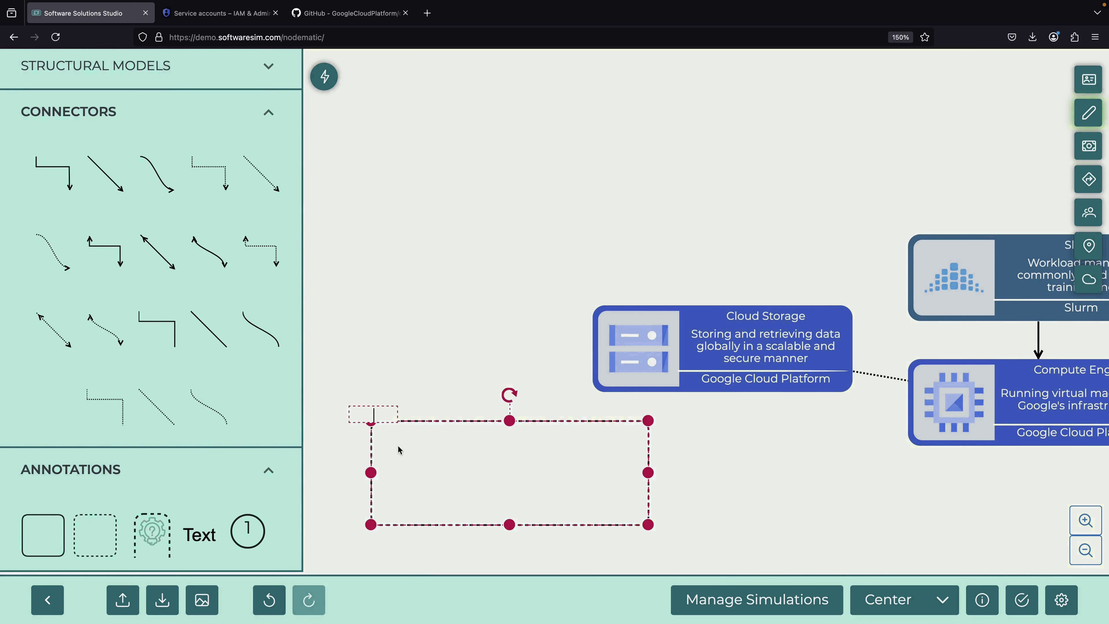
pyautogui.write('Infrastructure-as-Code')
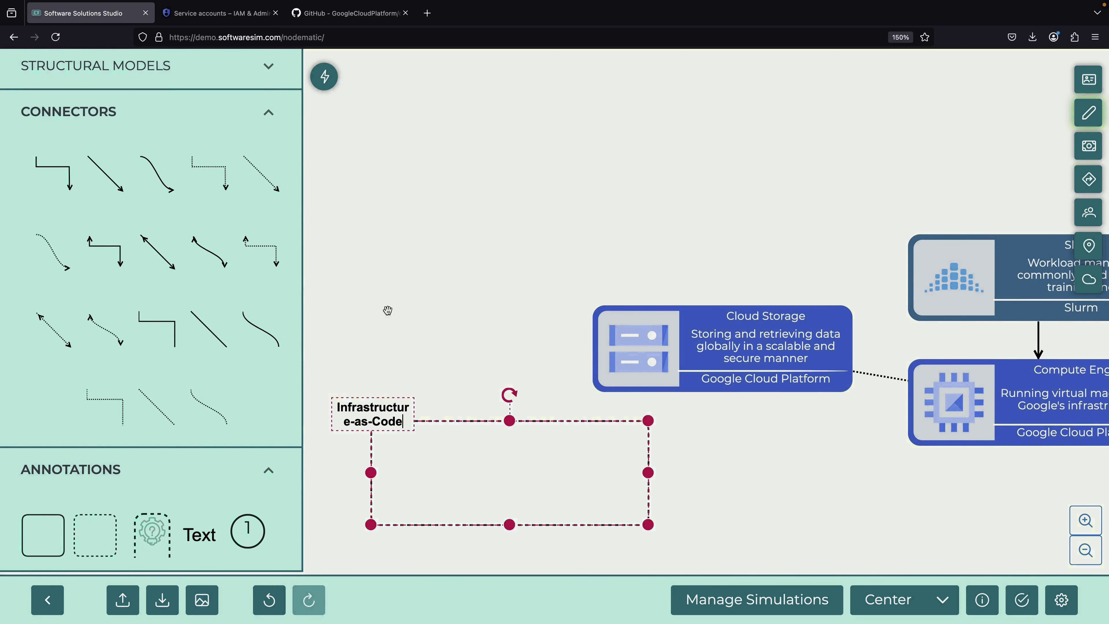
pyautogui.click(386, 310)
# Find "terraform" in the model library, place the Terraform node below the dashed box, and collapse it to a named square
pyautogui.scroll(10, 144, 141)
pyautogui.click(121, 98)
pyautogui.write('cloud stor')
pyautogui.tripleClick(107, 75)
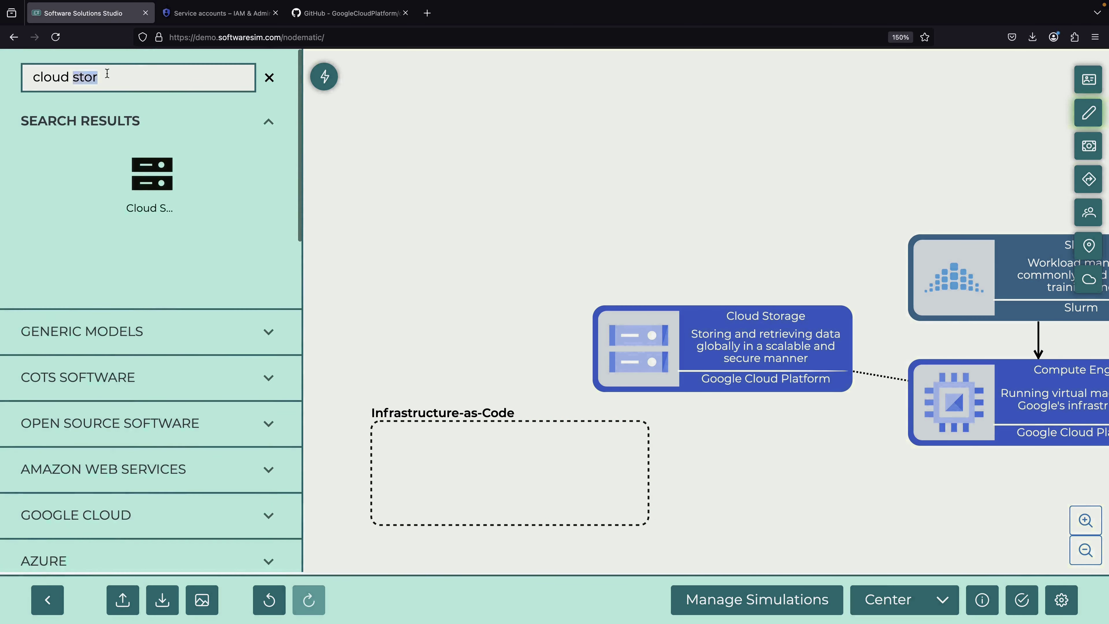
pyautogui.write('terraform')
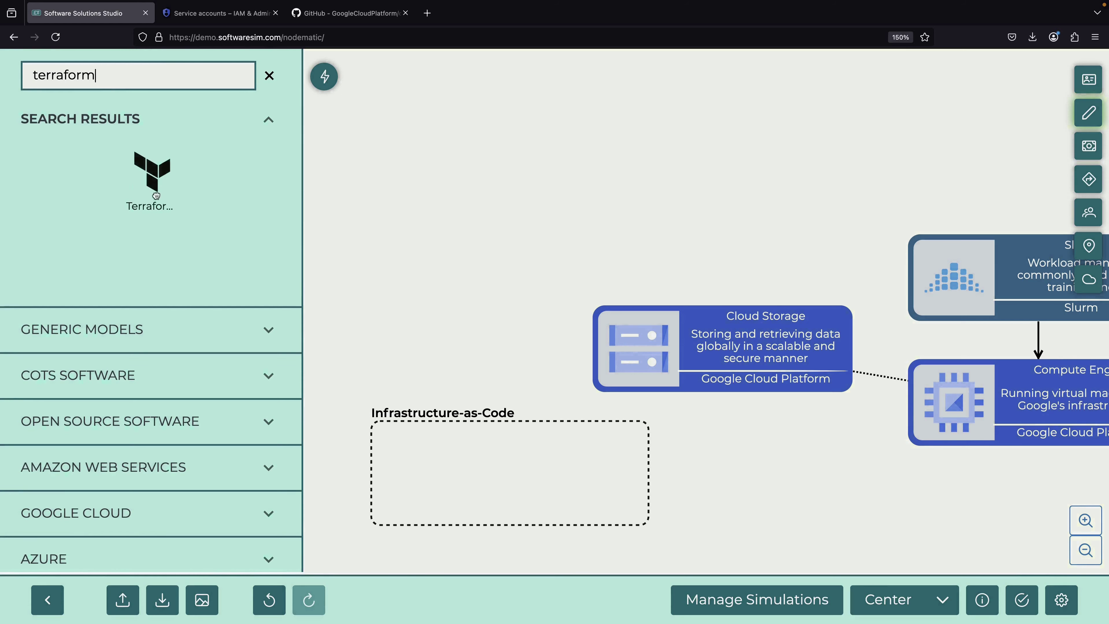
pyautogui.moveTo(152, 172); pyautogui.dragTo(496, 500)
pyautogui.rightClick(496, 501)
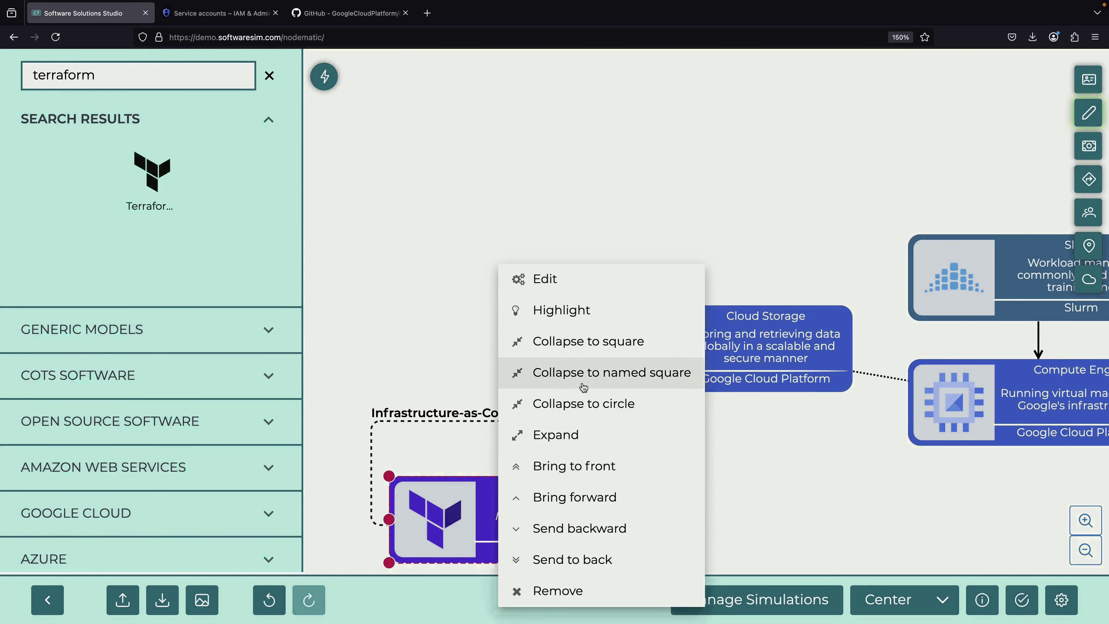
pyautogui.click(584, 372)
pyautogui.scroll(-5, 735, 478)
pyautogui.moveTo(513, 384); pyautogui.dragTo(427, 441)
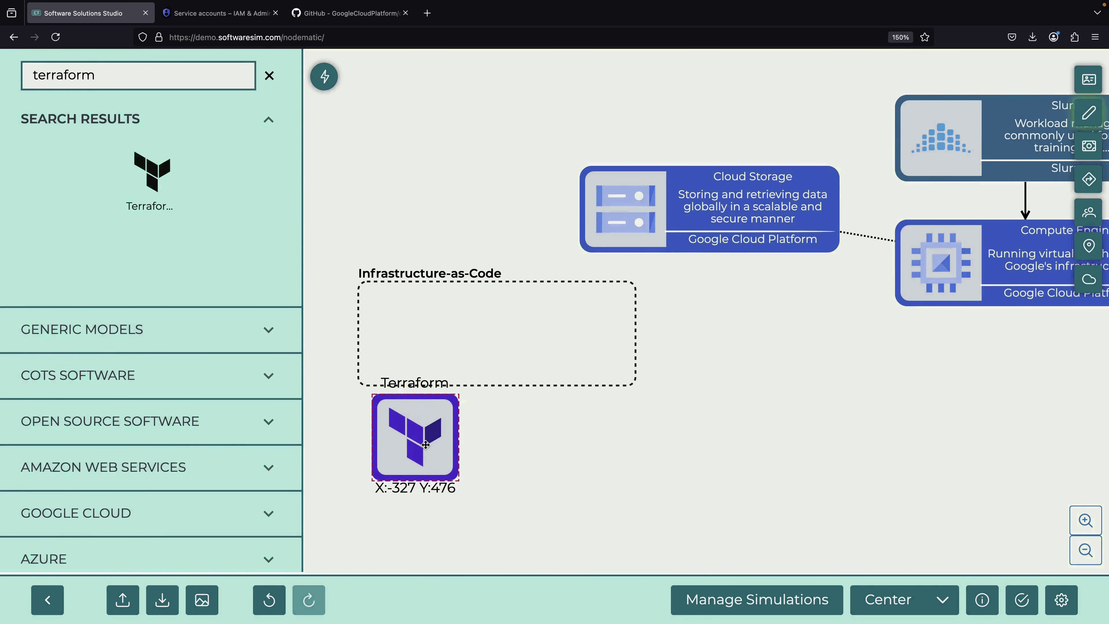
# Resize the dashed box to a narrow, tall frame around the Terraform node and relabel it "IaC"
pyautogui.click(522, 355)
pyautogui.moveTo(636, 385); pyautogui.dragTo(472, 489)
pyautogui.doubleClick(396, 347)
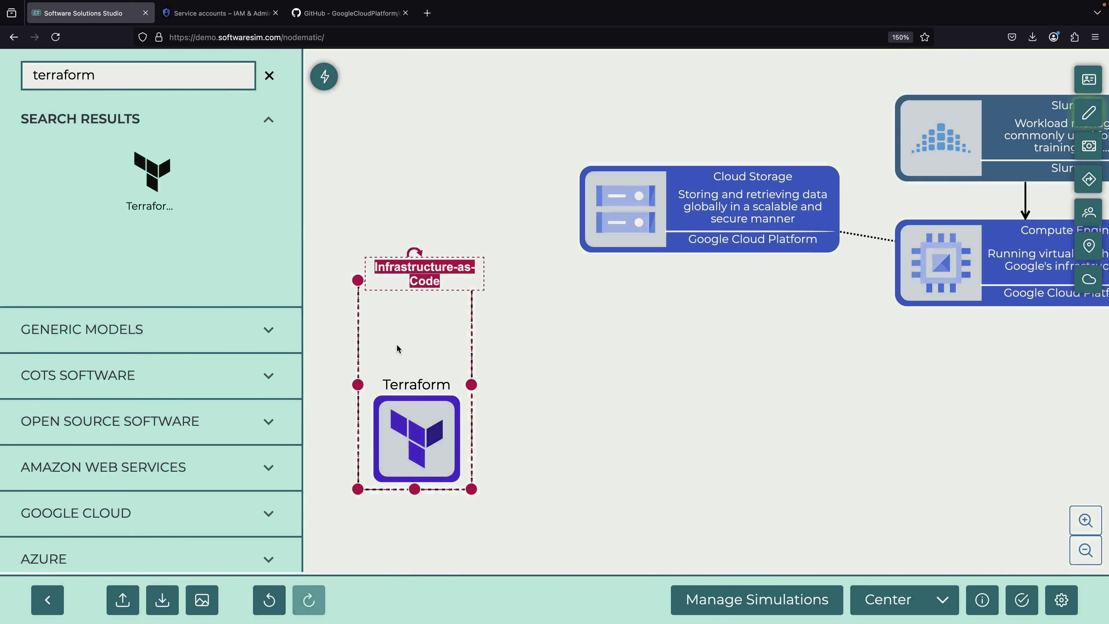
pyautogui.write('IaC')
pyautogui.press('Return')
# Find "github" in the model library, place a GitHub node beside the IaC box, and collapse it to a named square
pyautogui.doubleClick(102, 80)
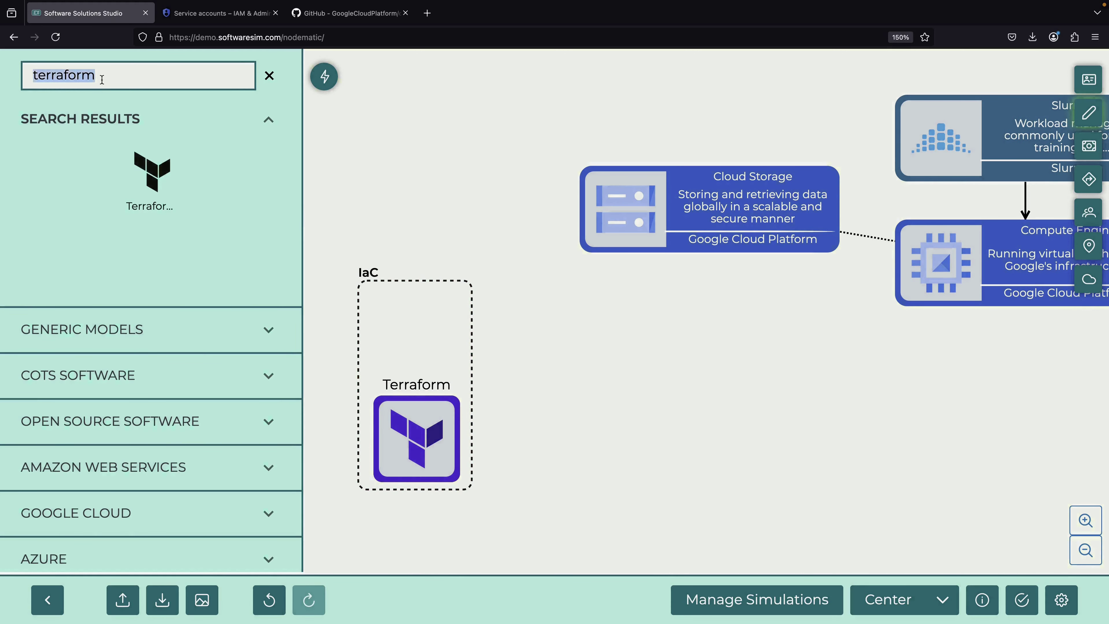
pyautogui.press('BackSpace')
pyautogui.write('github')
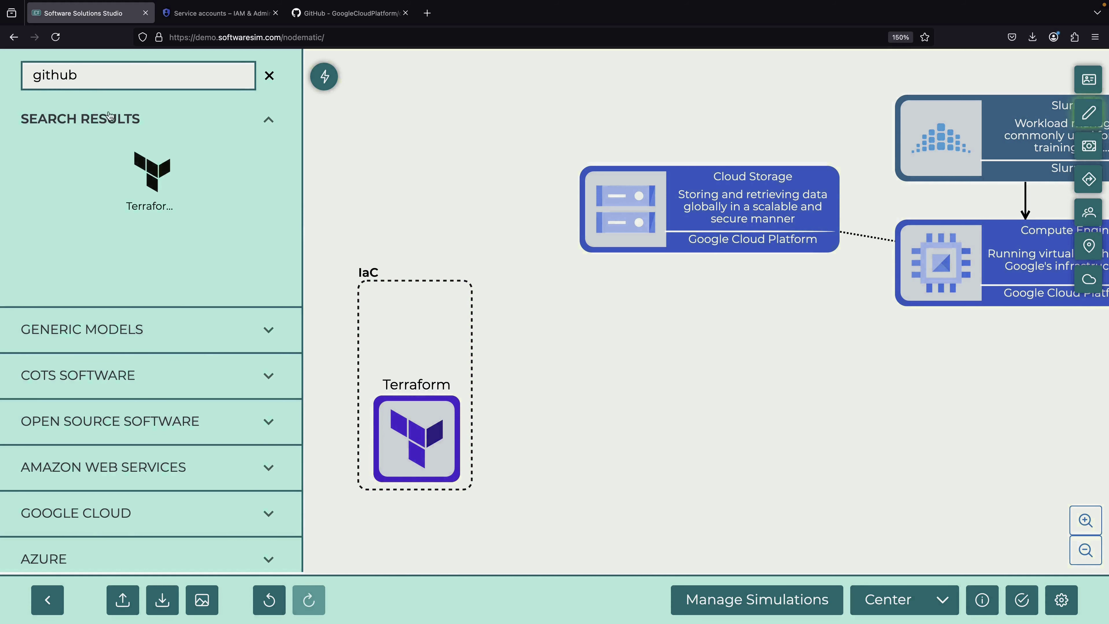
pyautogui.moveTo(151, 174); pyautogui.dragTo(547, 306)
pyautogui.rightClick(549, 307)
pyautogui.click(704, 374)
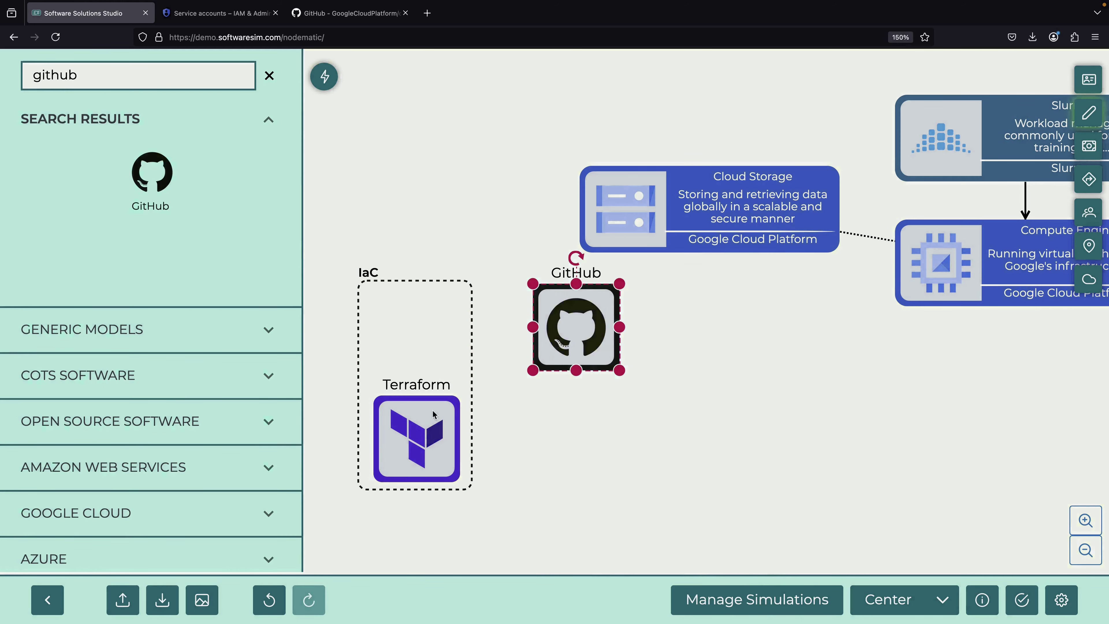
# Rename the GitHub node to "Cluster Toolkit" in its properties and save the change
pyautogui.rightClick(576, 324)
pyautogui.click(620, 209)
pyautogui.doubleClick(445, 183)
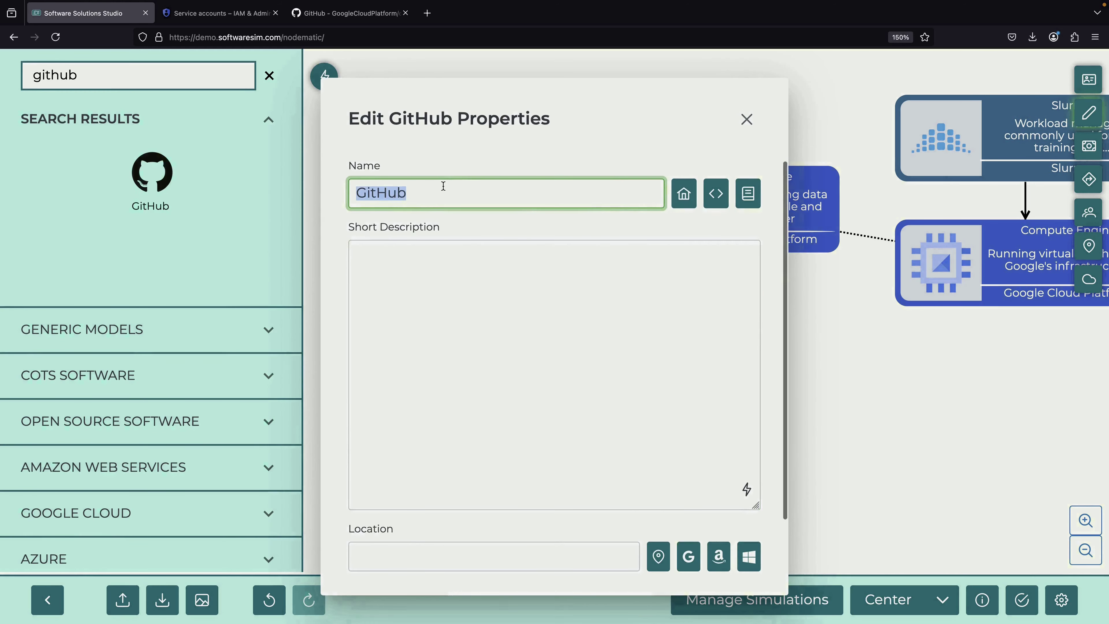
pyautogui.write('Cluster Toolkit')
pyautogui.scroll(-3, 541, 345)
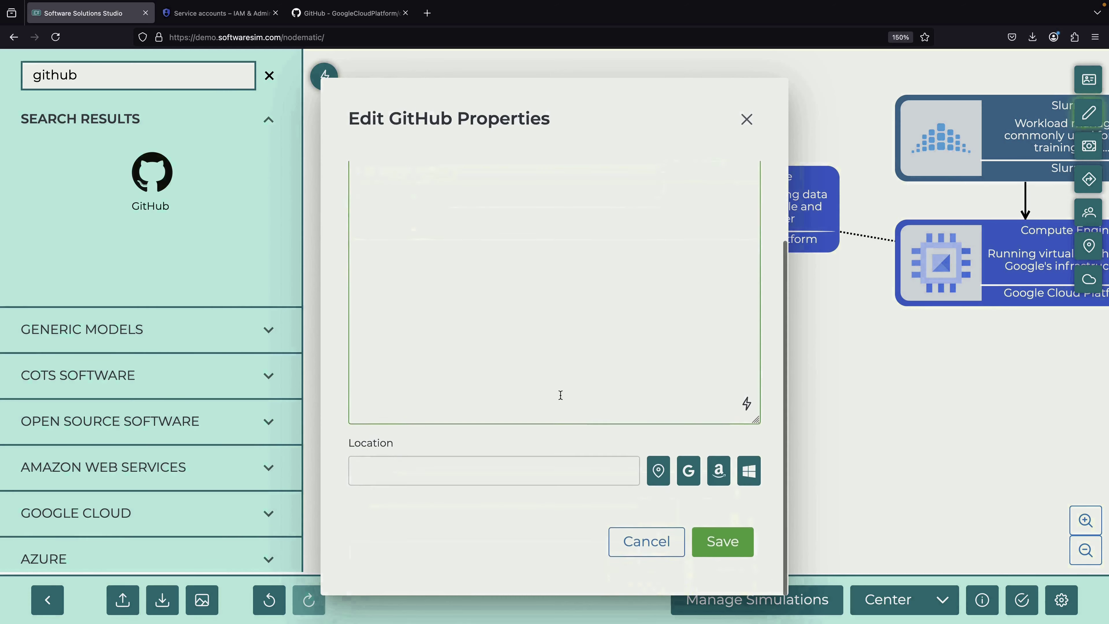
pyautogui.click(723, 541)
# Stack Cluster Toolkit above Terraform inside an enlarged IaC box and connect them with a solid arrow from Terraform to Cluster Toolkit
pyautogui.moveTo(588, 327); pyautogui.dragTo(492, 384)
pyautogui.click(470, 442)
pyautogui.click(476, 447)
pyautogui.click(435, 489)
pyautogui.moveTo(434, 489); pyautogui.dragTo(435, 518)
pyautogui.moveTo(418, 439)
pyautogui.mouseDown()
pyautogui.moveTo(415, 459)
pyautogui.moveTo(479, 461)
pyautogui.moveTo(453, 465)
pyautogui.mouseUp()
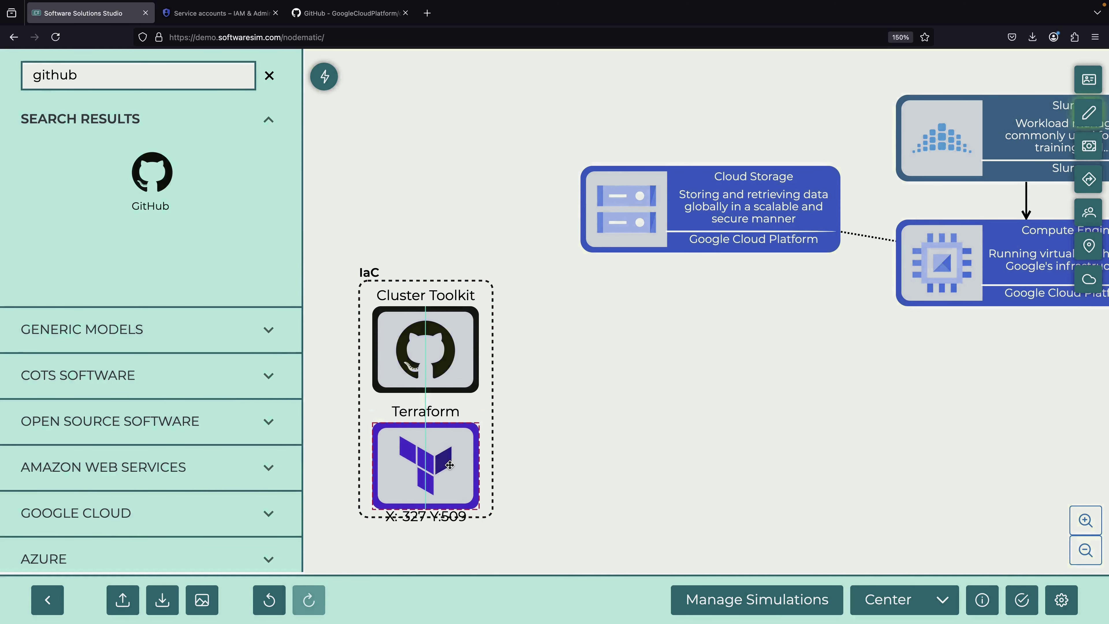
pyautogui.scroll(-15, 154, 524)
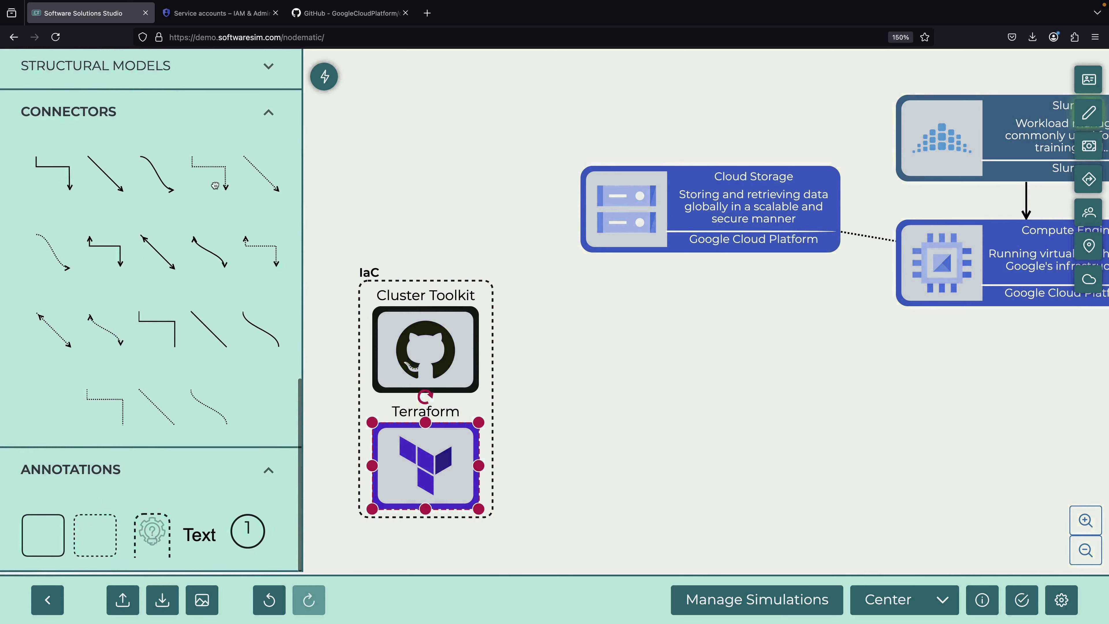
pyautogui.moveTo(122, 177); pyautogui.dragTo(426, 354)
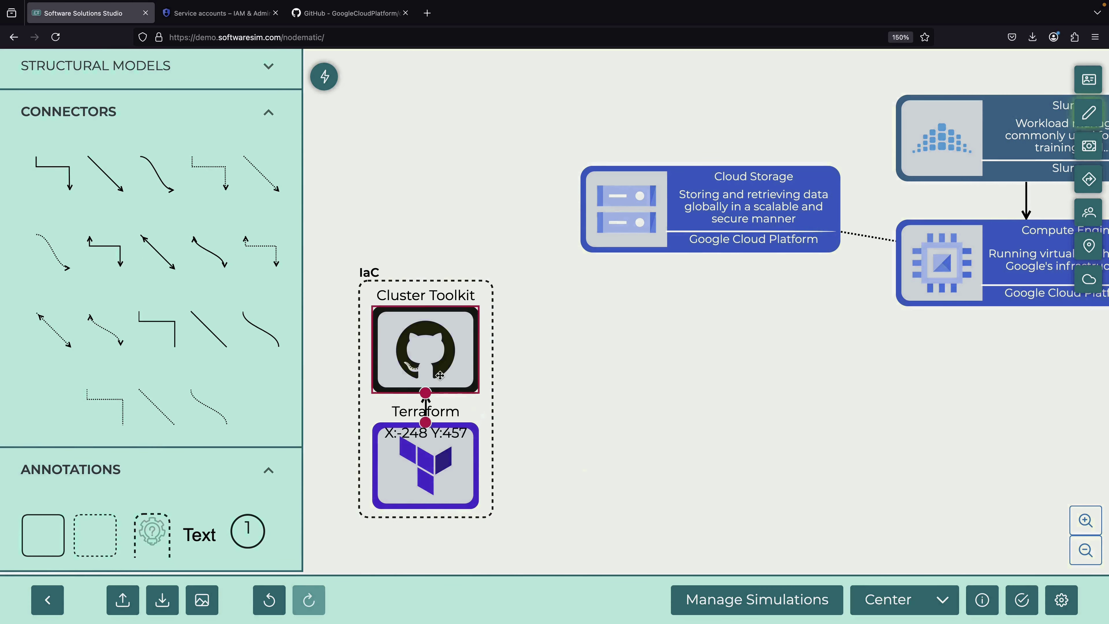
# Switch to the Google Cloud console, run the pasted git clone command in Cloud Shell, and run the tutorial's cd cluster-toolkit/ command
pyautogui.click(216, 13)
pyautogui.press('Return')
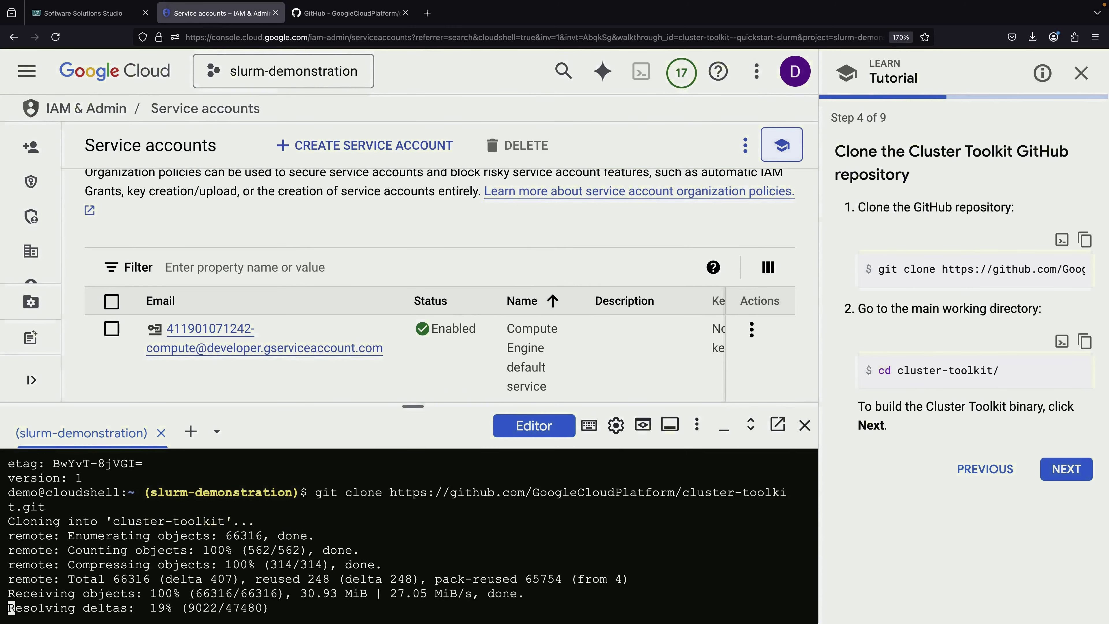
pyautogui.click(1087, 342)
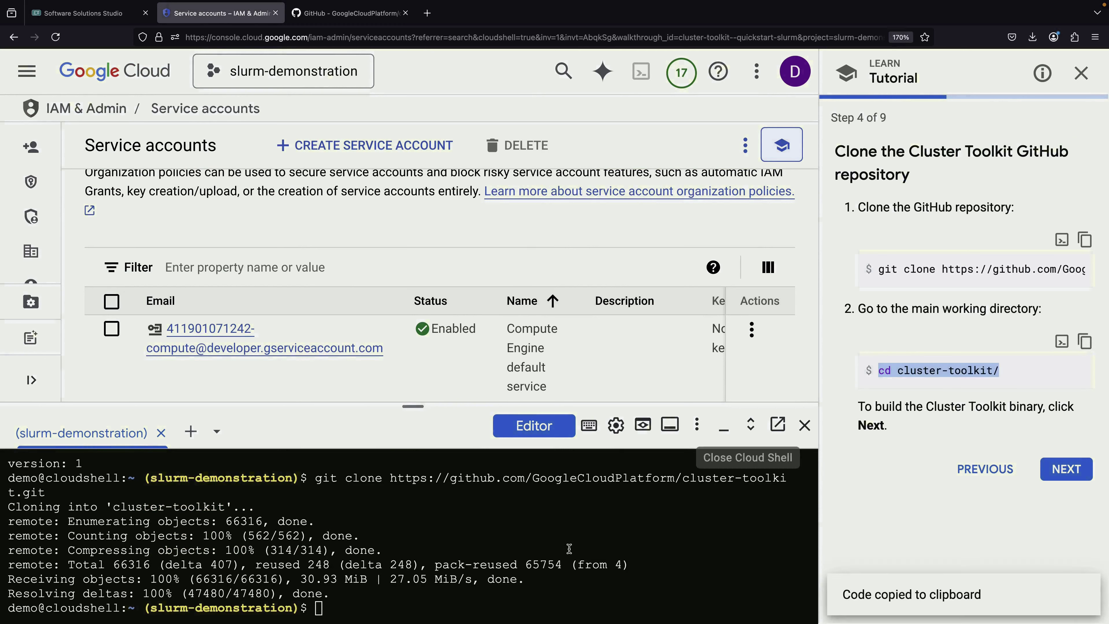
pyautogui.hotkey('ctrl', 'v')
pyautogui.press('Return')
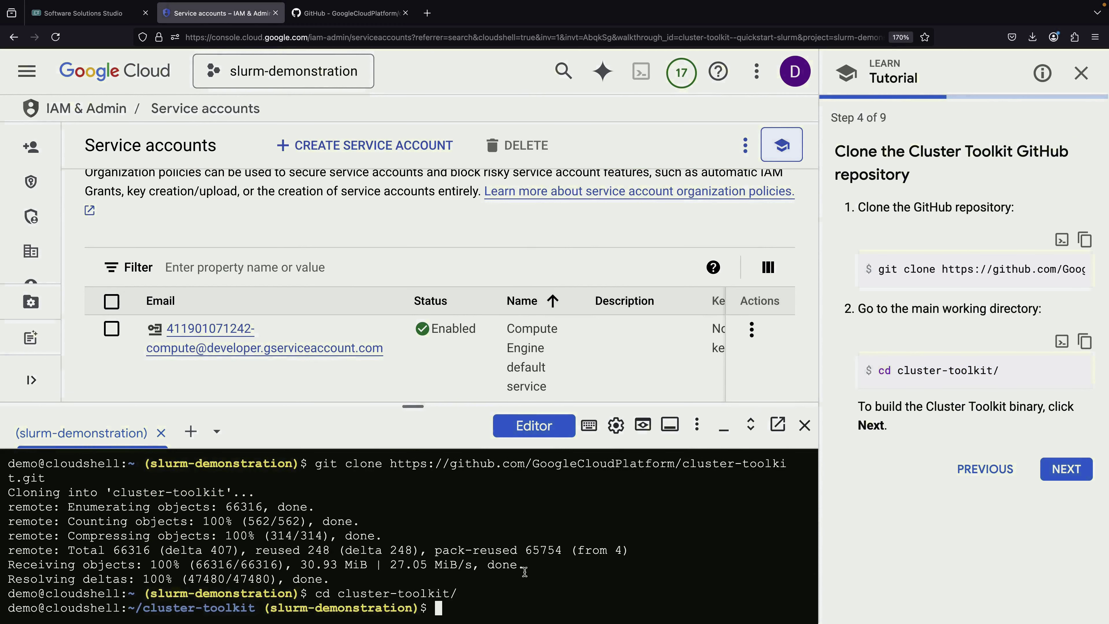
# Advance the tutorial to step 5 and try to build the Cluster Toolkit binary by running its make command in Cloud Shell
pyautogui.click(1068, 467)
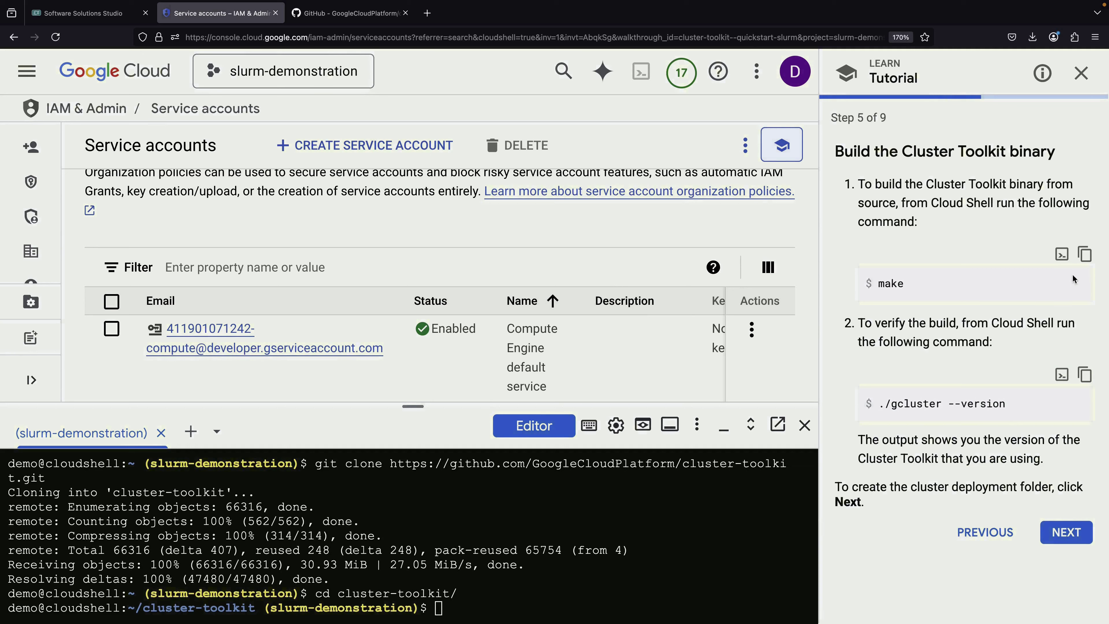
pyautogui.click(1086, 255)
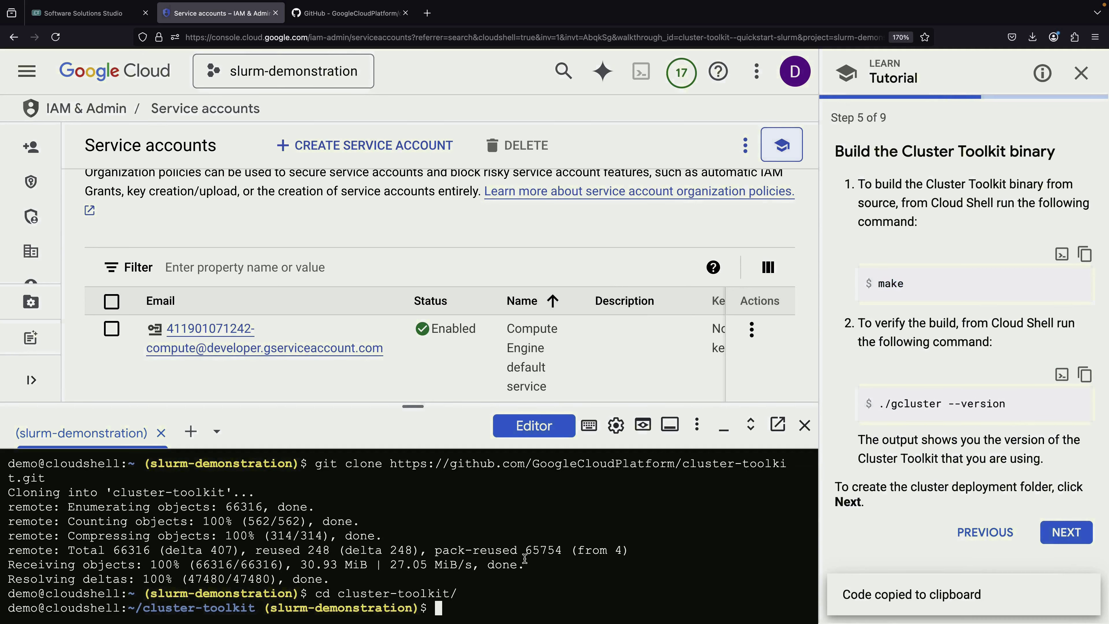
pyautogui.hotkey('ctrl', 'v')
pyautogui.press('Return')
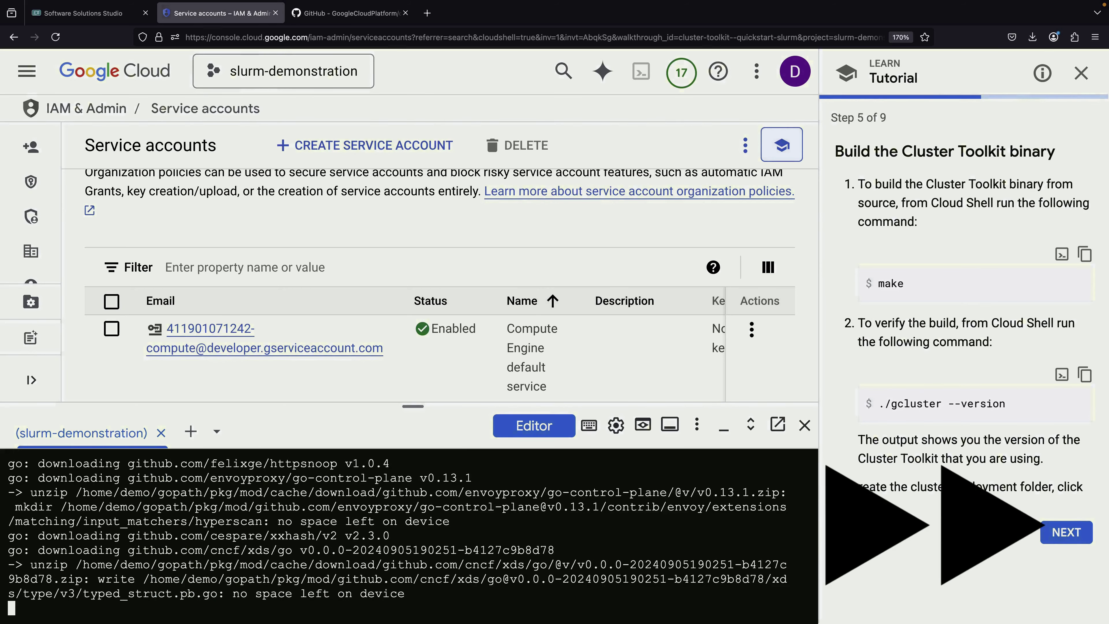
# Run df -h in Cloud Shell and examine the disk usage of the /home mount
pyautogui.write('df -h')
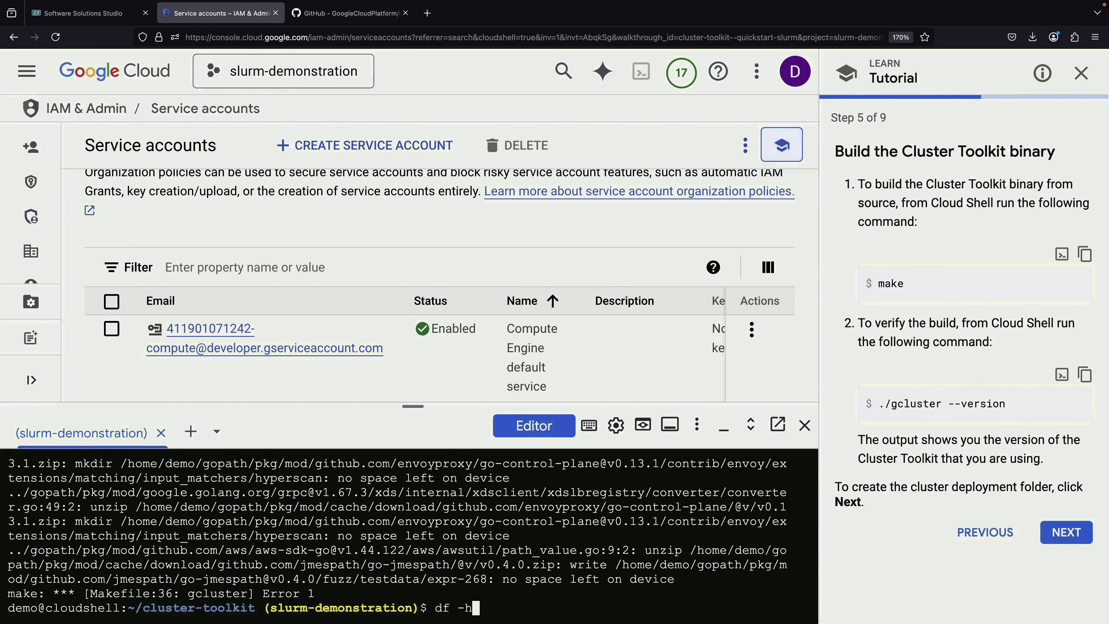
pyautogui.press('Return')
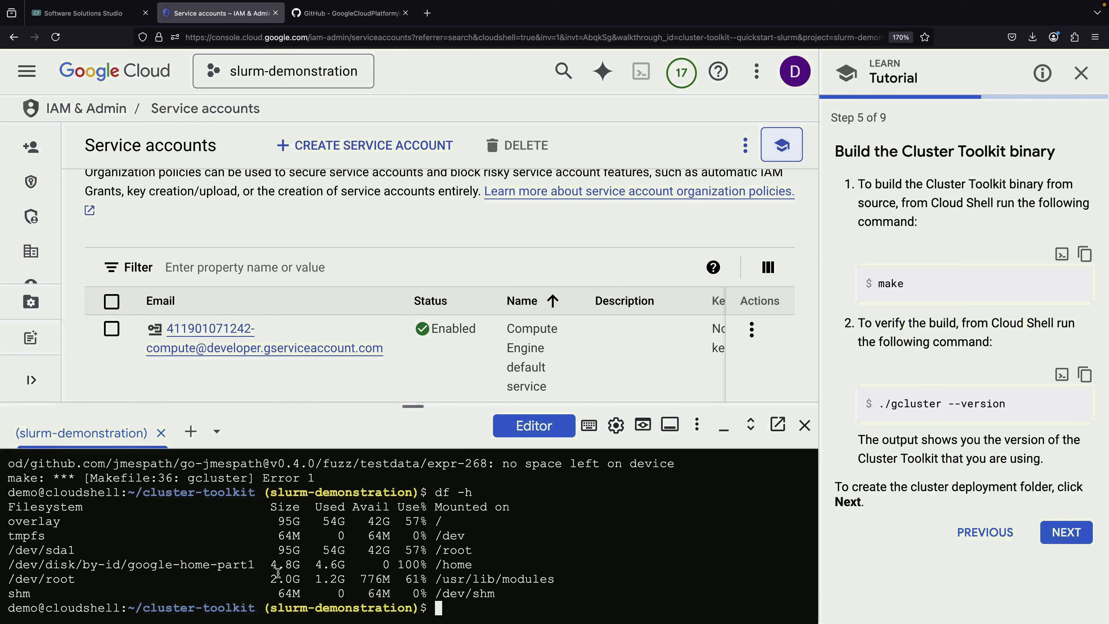
pyautogui.moveTo(270, 564); pyautogui.dragTo(469, 563)
pyautogui.click(472, 566)
# Clear the Cloud Shell terminal and run make again to build the gcluster binary
pyautogui.hotkey('ctrl', 'l')
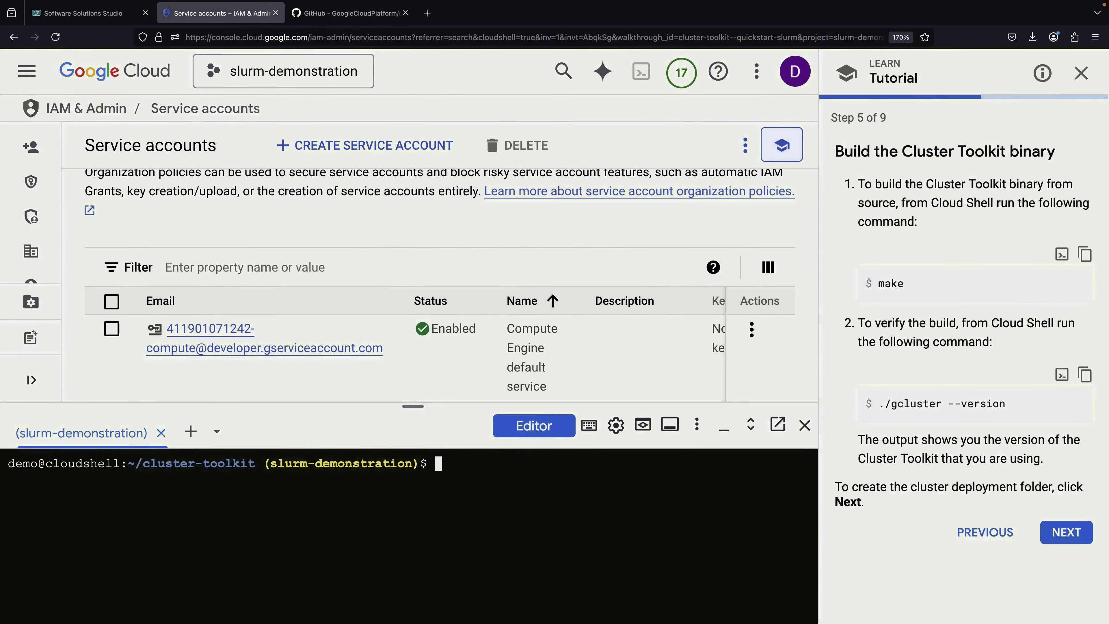
pyautogui.write('make')
pyautogui.press('Return')
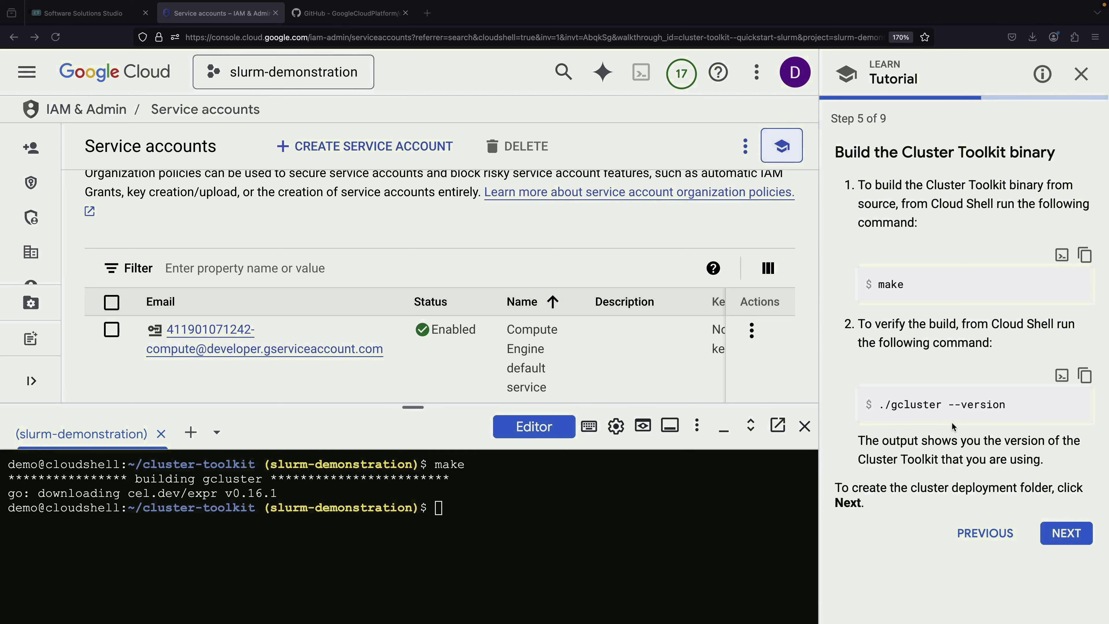
# Verify the build by running file gcluster and the tutorial's ./gcluster --version command, and examine the version details
pyautogui.click(1085, 376)
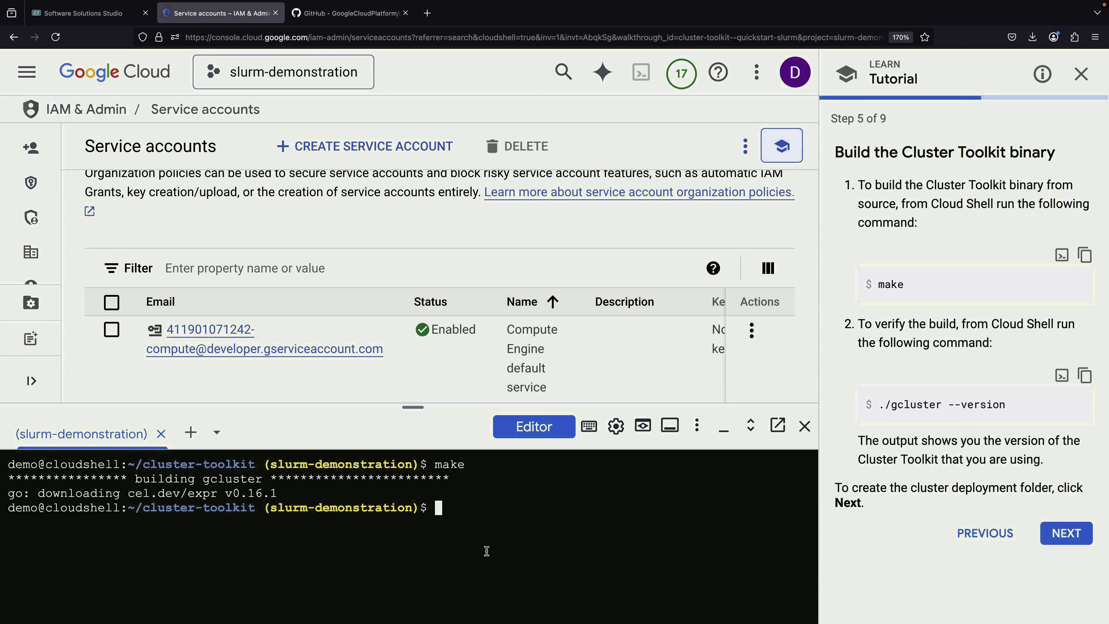
pyautogui.write('file gcluster')
pyautogui.press('Return')
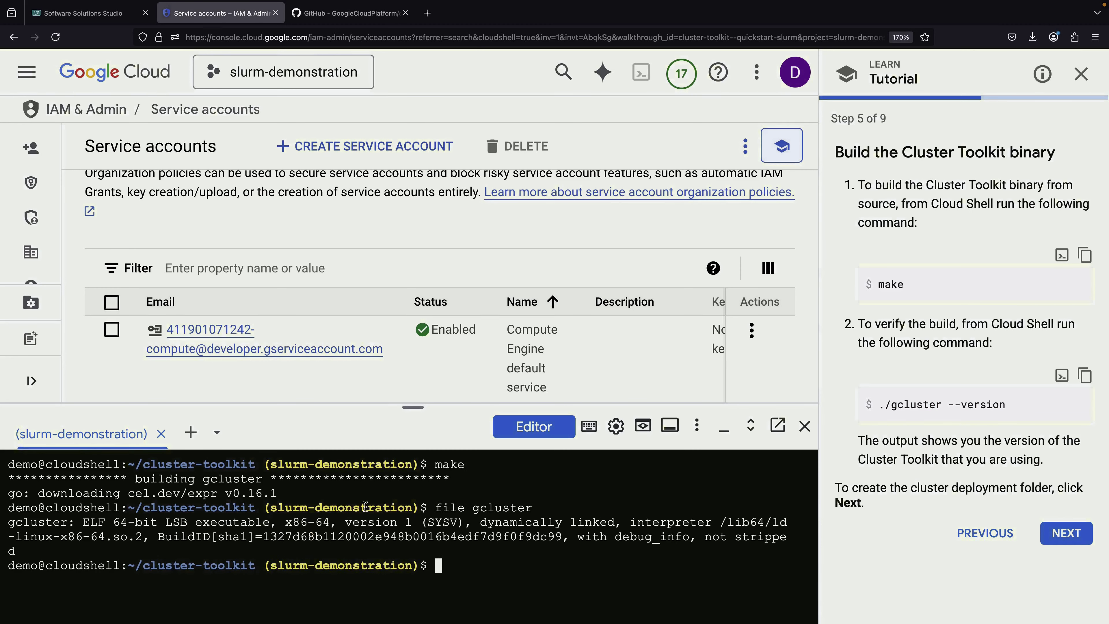
pyautogui.hotkey('ctrl', 'v')
pyautogui.press('Return')
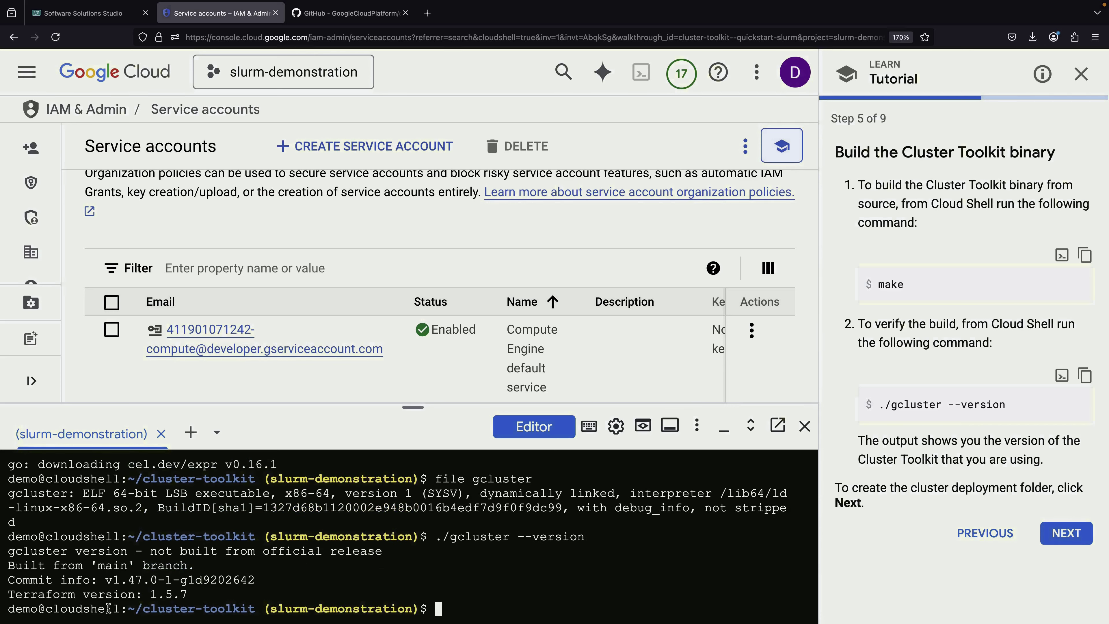
pyautogui.moveTo(97, 567); pyautogui.dragTo(128, 567)
pyautogui.click(140, 589)
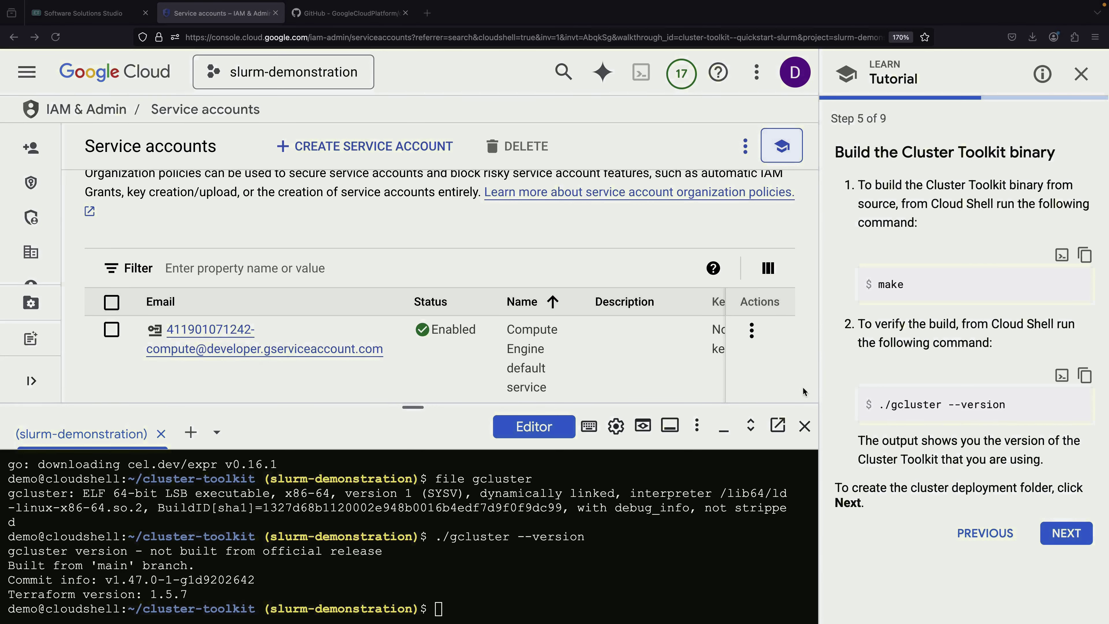
# Advance the tutorial to step 6 and read its explanation of the cluster blueprint and deployment folder
pyautogui.click(1066, 533)
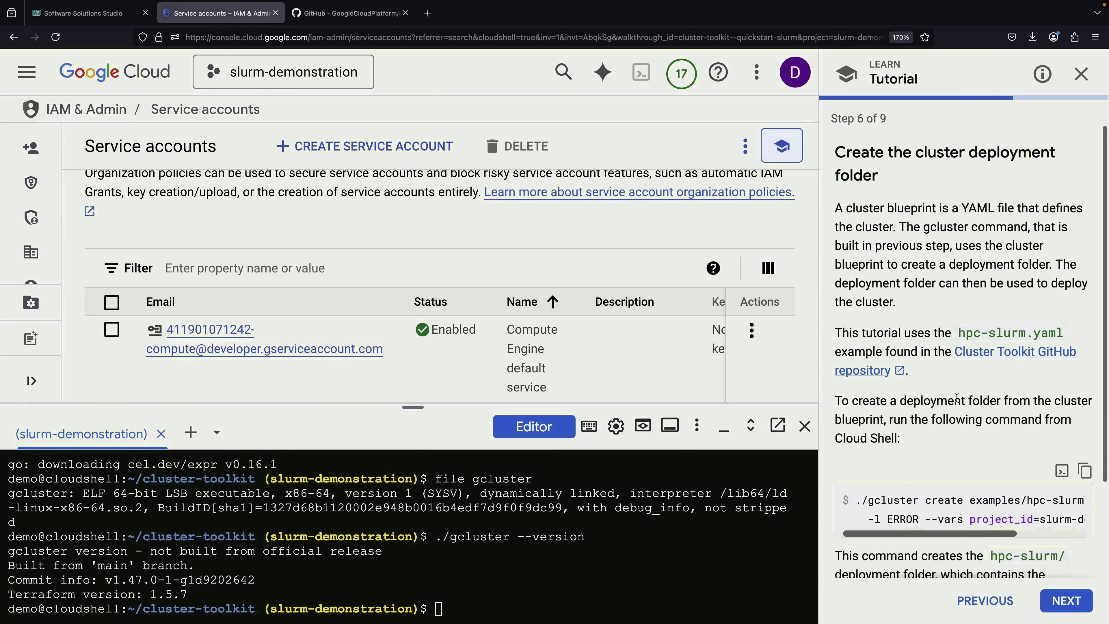
pyautogui.scroll(-1, 957, 398)
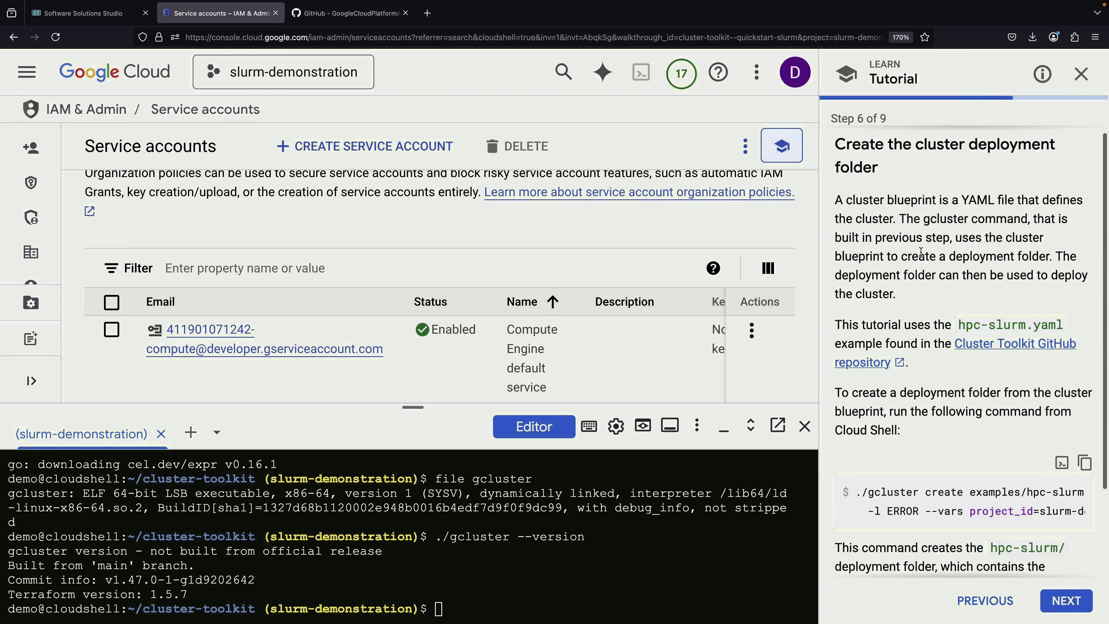
pyautogui.moveTo(861, 201); pyautogui.dragTo(913, 200)
pyautogui.click(896, 248)
# Switch to Software Solutions Studio and rename the GitHub node in the IaC group to Cluster Blueprint
pyautogui.click(94, 14)
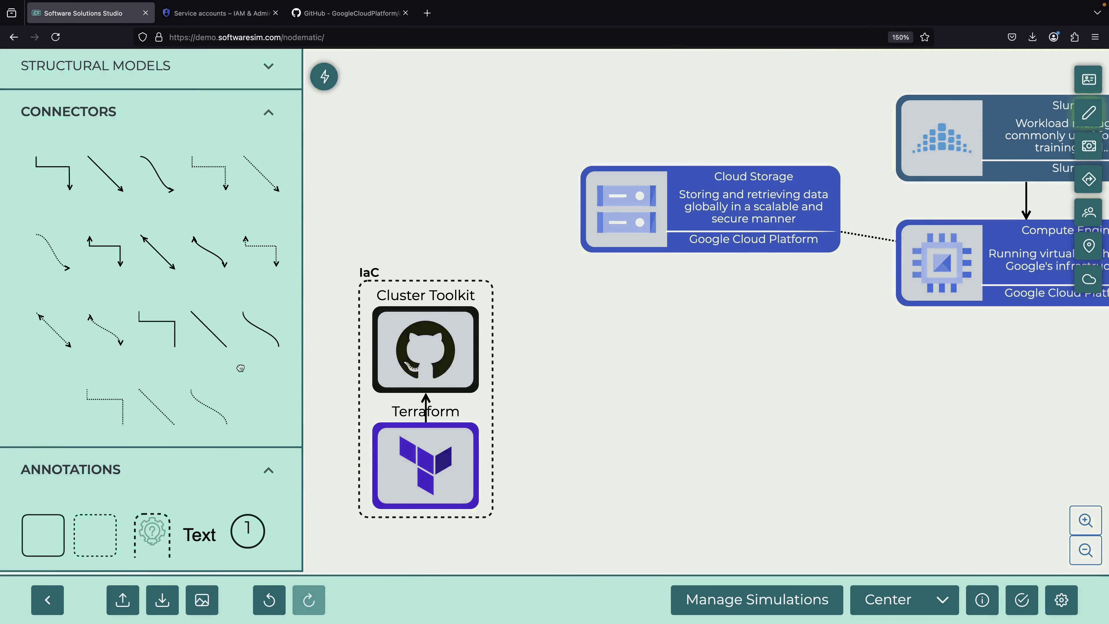
pyautogui.click(430, 369)
pyautogui.rightClick(430, 368)
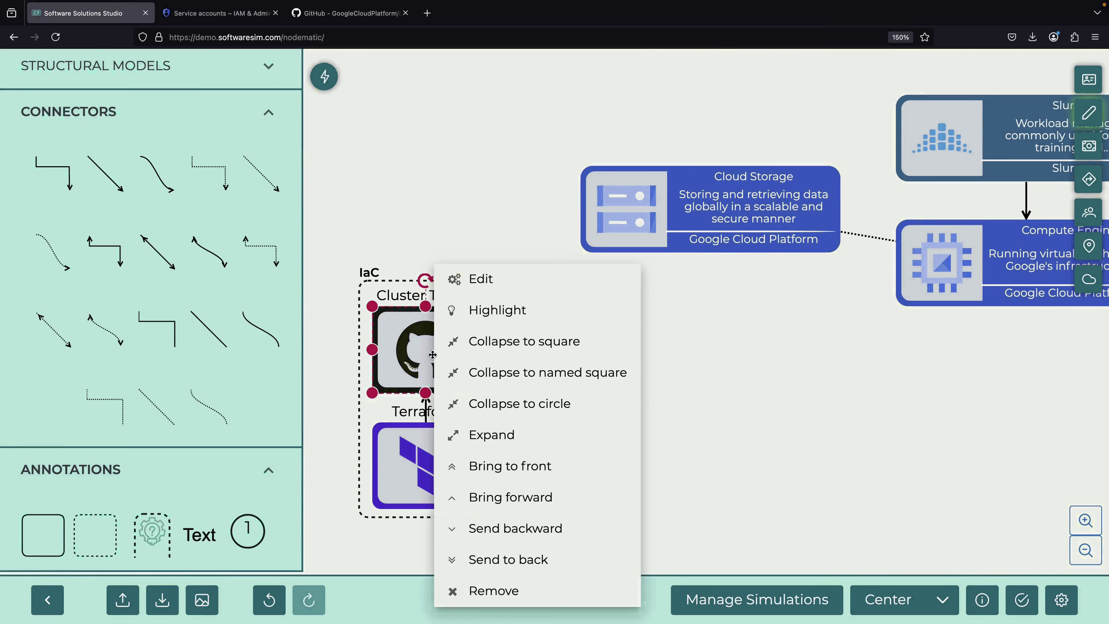
pyautogui.click(511, 275)
pyautogui.click(441, 193)
pyautogui.doubleClick(433, 192)
pyautogui.write('Blueprint')
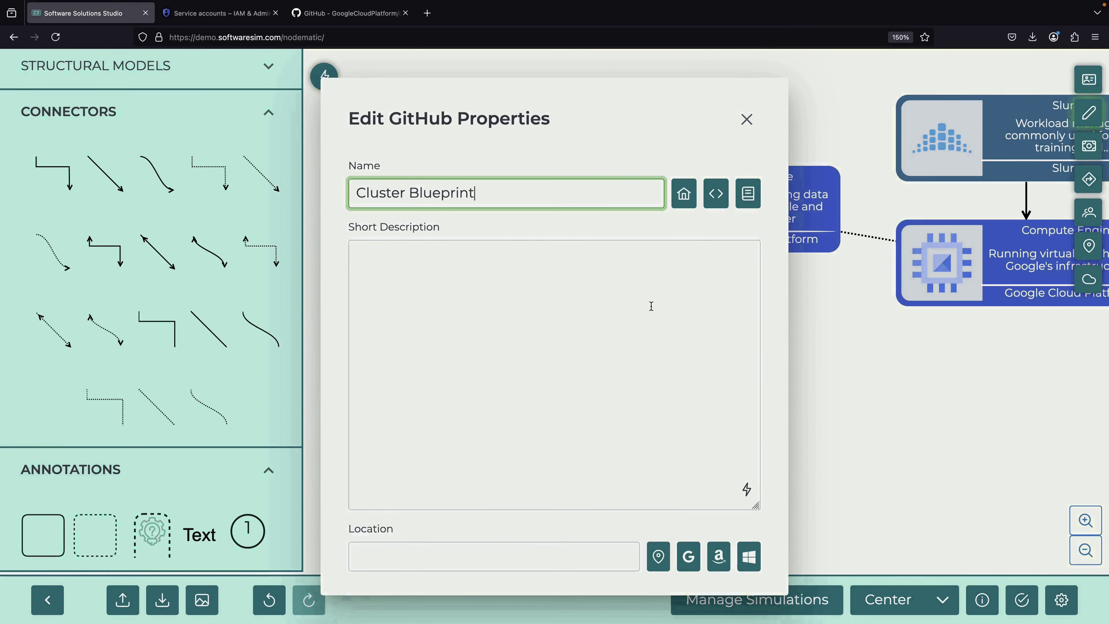
pyautogui.scroll(-3, 651, 306)
pyautogui.click(722, 540)
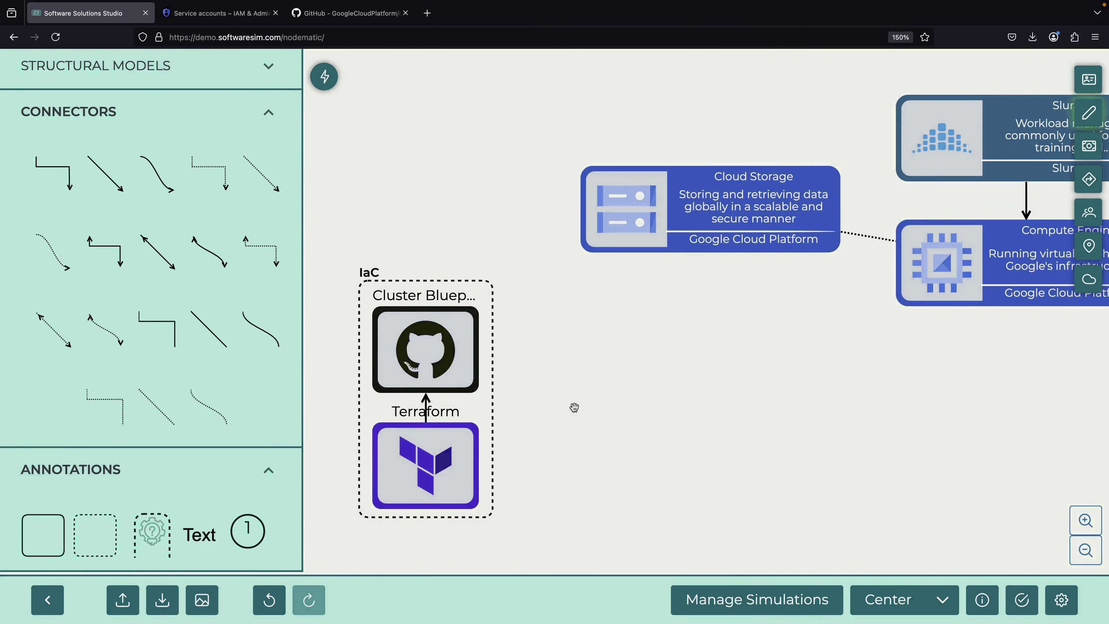
# Widen the Cluster Blueprint node to fit its name, then center the Terraform node beneath it and widen the IaC frame around both
pyautogui.moveTo(479, 349); pyautogui.dragTo(499, 349)
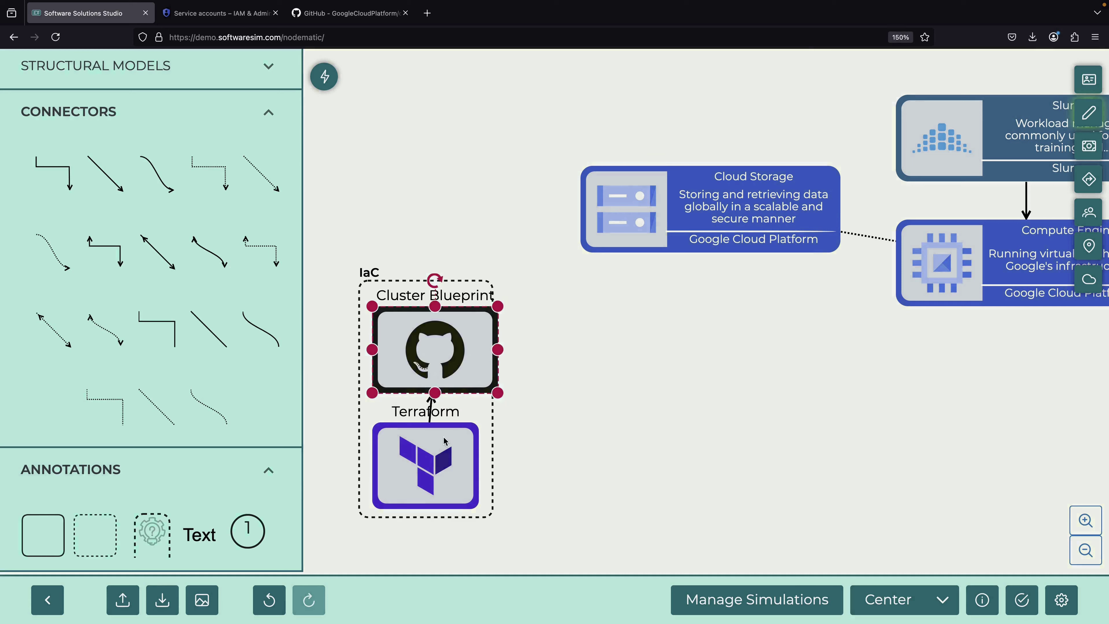
pyautogui.moveTo(443, 438); pyautogui.dragTo(454, 437)
pyautogui.click(485, 406)
pyautogui.moveTo(494, 400); pyautogui.dragTo(507, 400)
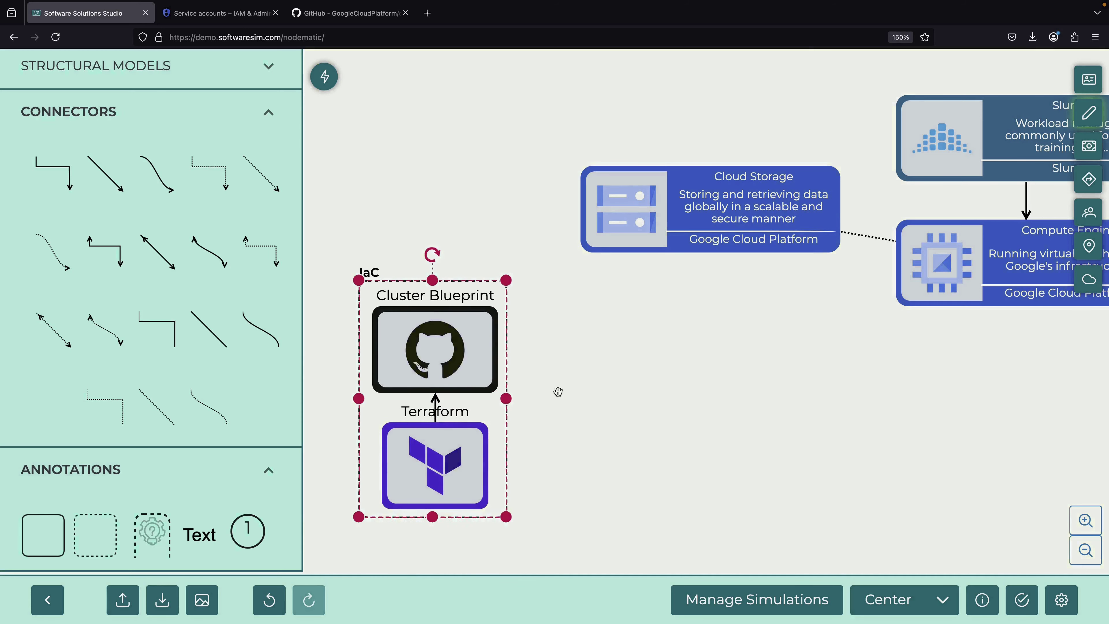
pyautogui.click(558, 392)
# Switch to the cluster-toolkit examples folder on GitHub and open hpc-slurm.yaml
pyautogui.click(344, 15)
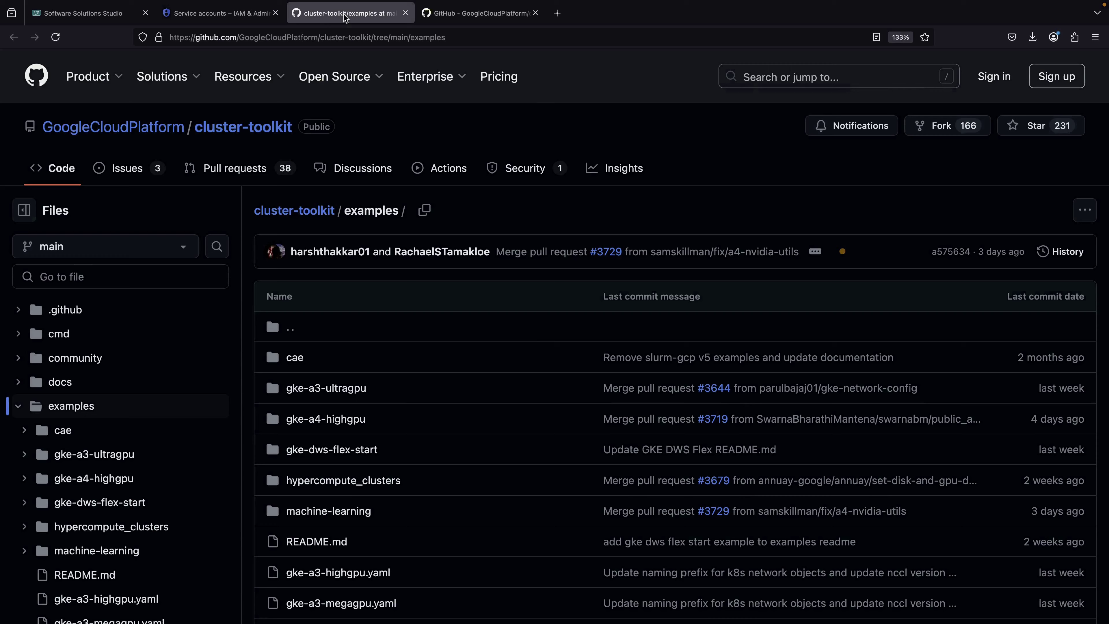
pyautogui.scroll(-5, 472, 530)
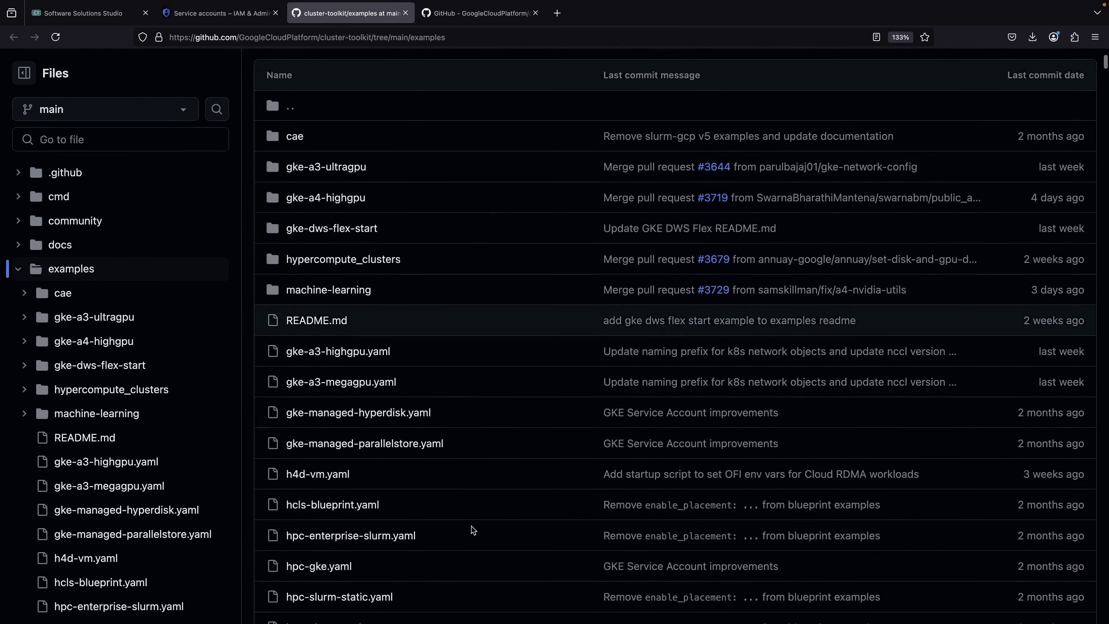
pyautogui.scroll(-1, 332, 598)
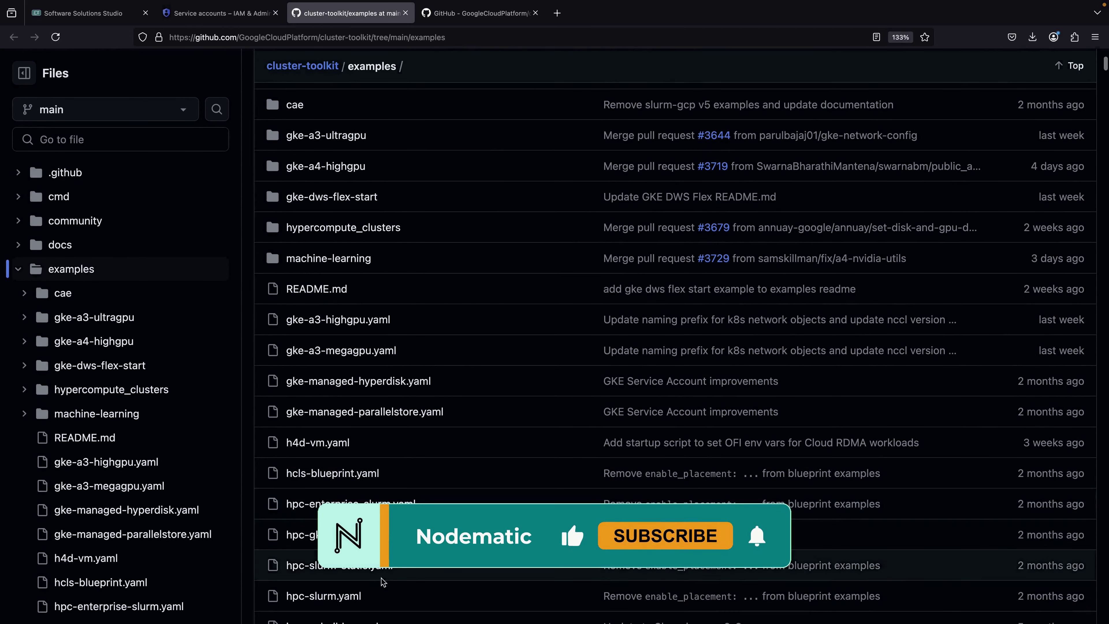
pyautogui.click(325, 597)
pyautogui.scroll(-2, 480, 501)
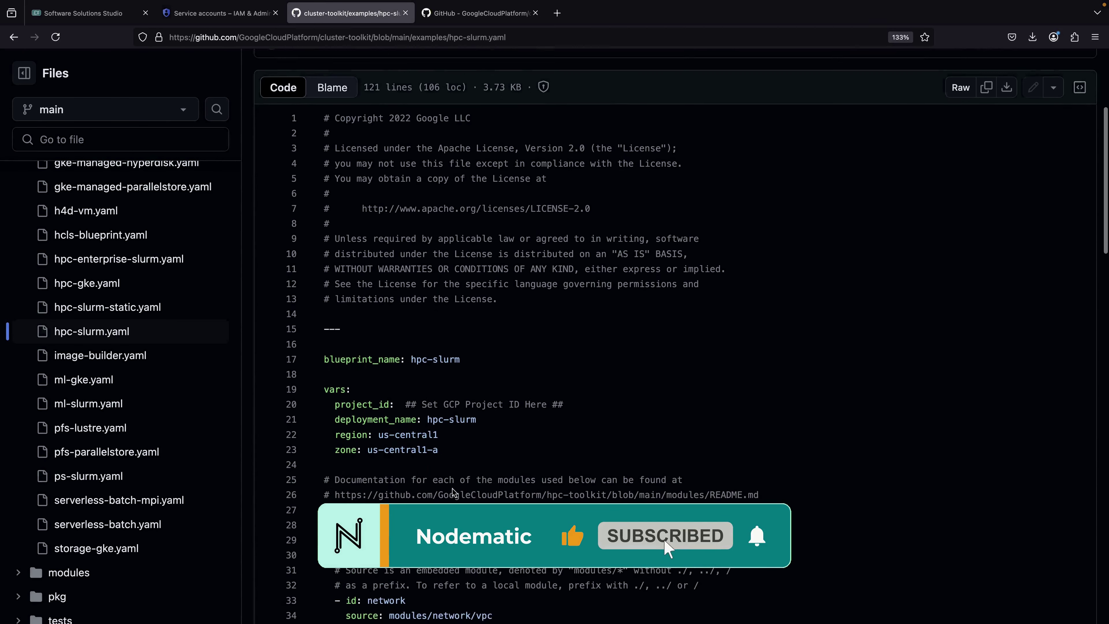
# Examine the hpc-slurm.yaml blueprint's name, variables, network and homefs modules, and its debug, compute and h3 nodesets and partitions
pyautogui.scroll(-2, 467, 273)
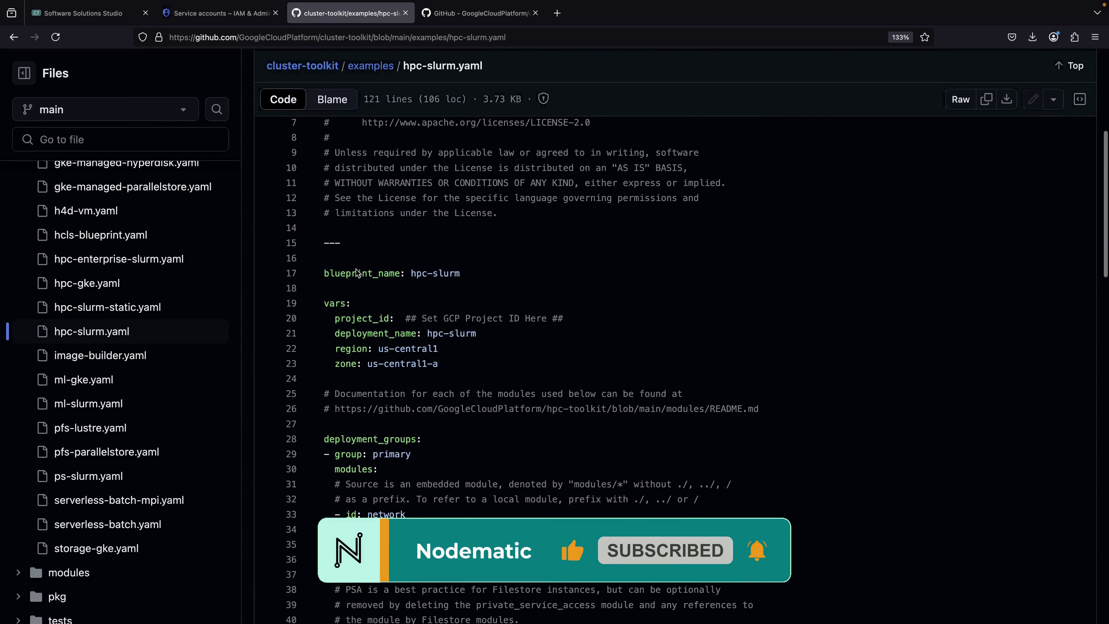
pyautogui.click(352, 273)
pyautogui.click(442, 275)
pyautogui.scroll(-2, 443, 276)
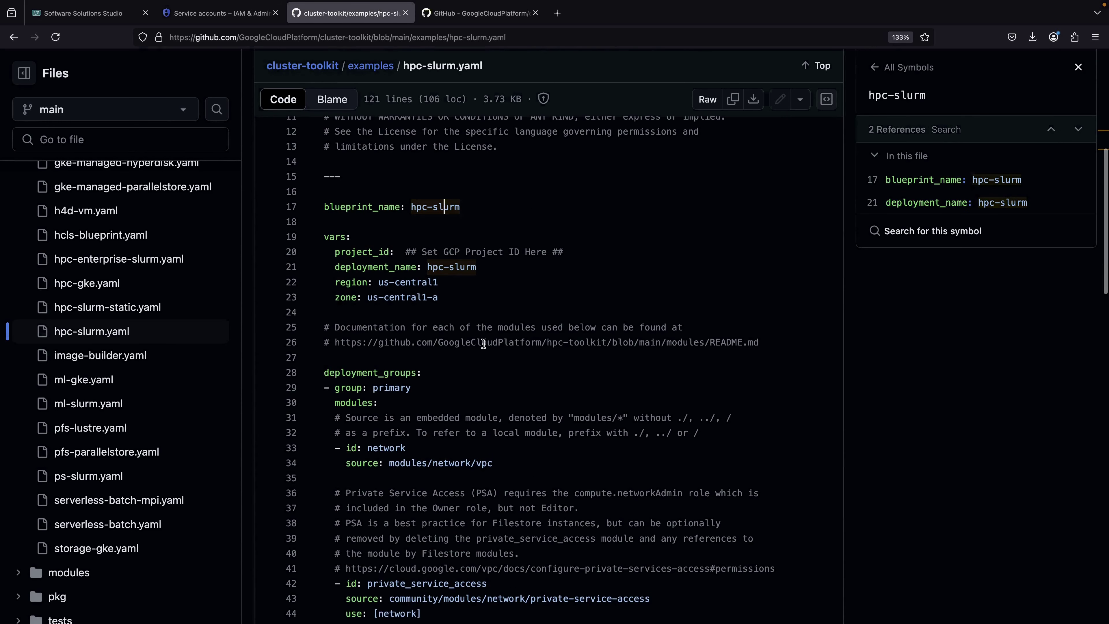
pyautogui.scroll(-2, 484, 343)
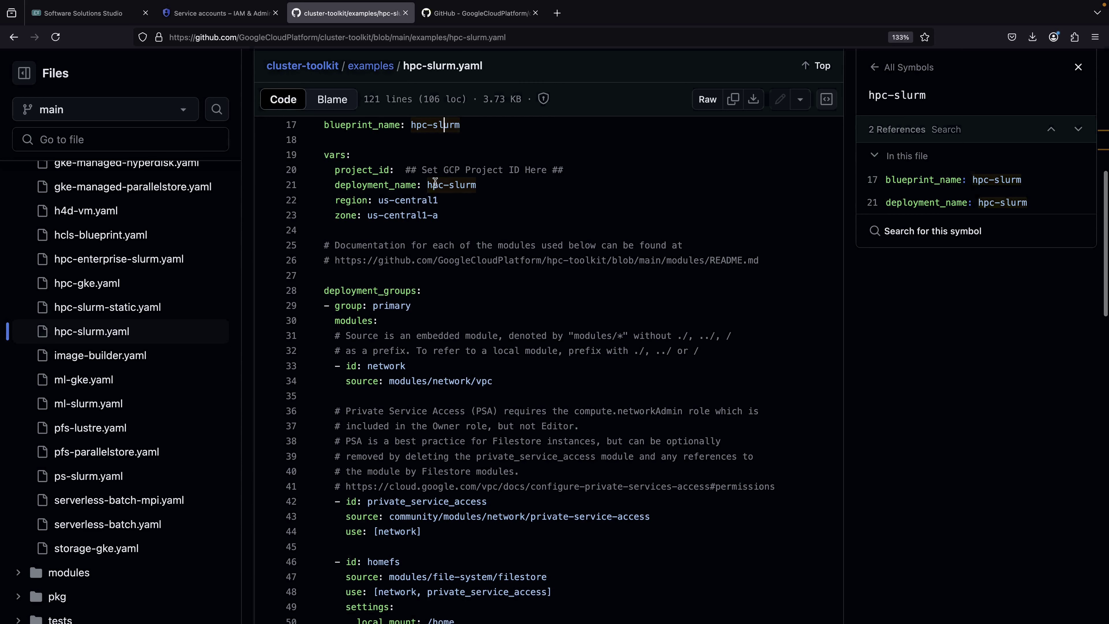
pyautogui.scroll(-4, 516, 342)
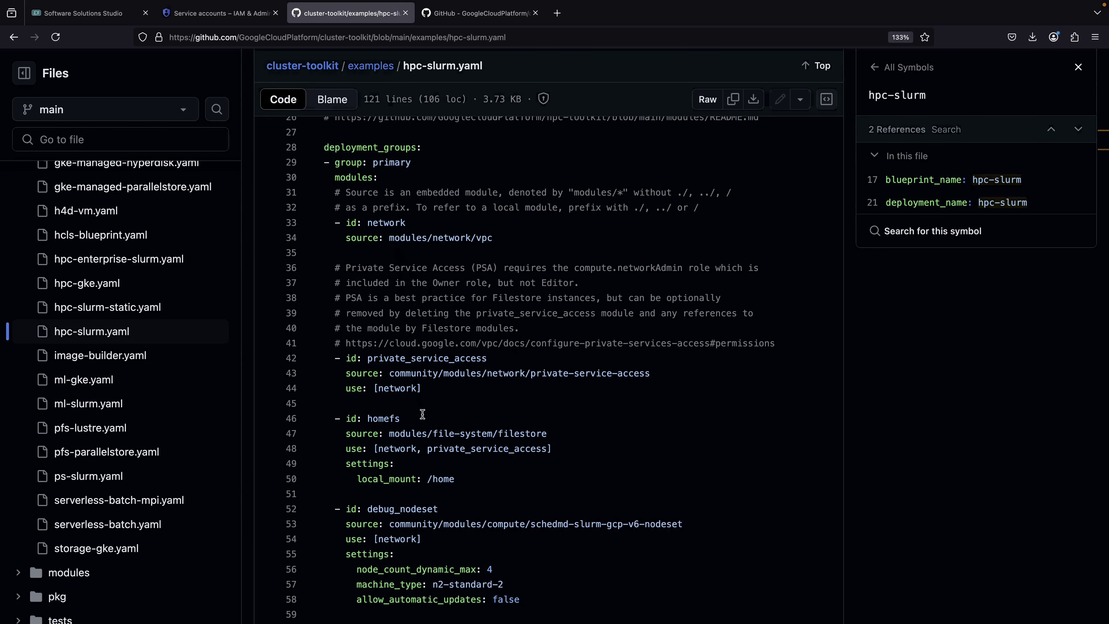
pyautogui.scroll(-3, 467, 460)
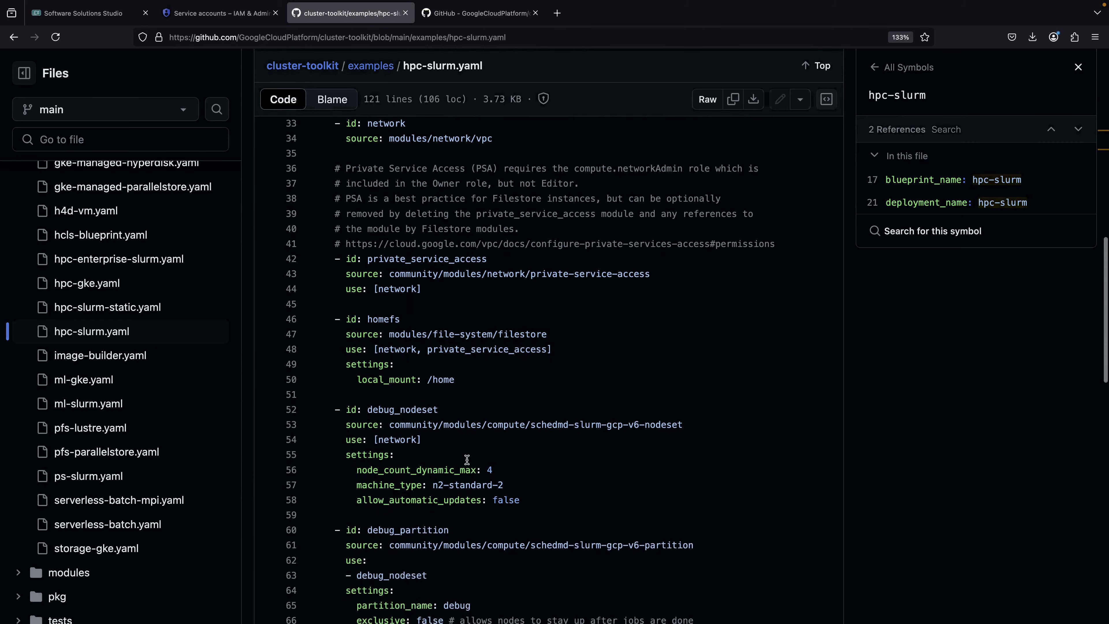
pyautogui.scroll(-2, 467, 460)
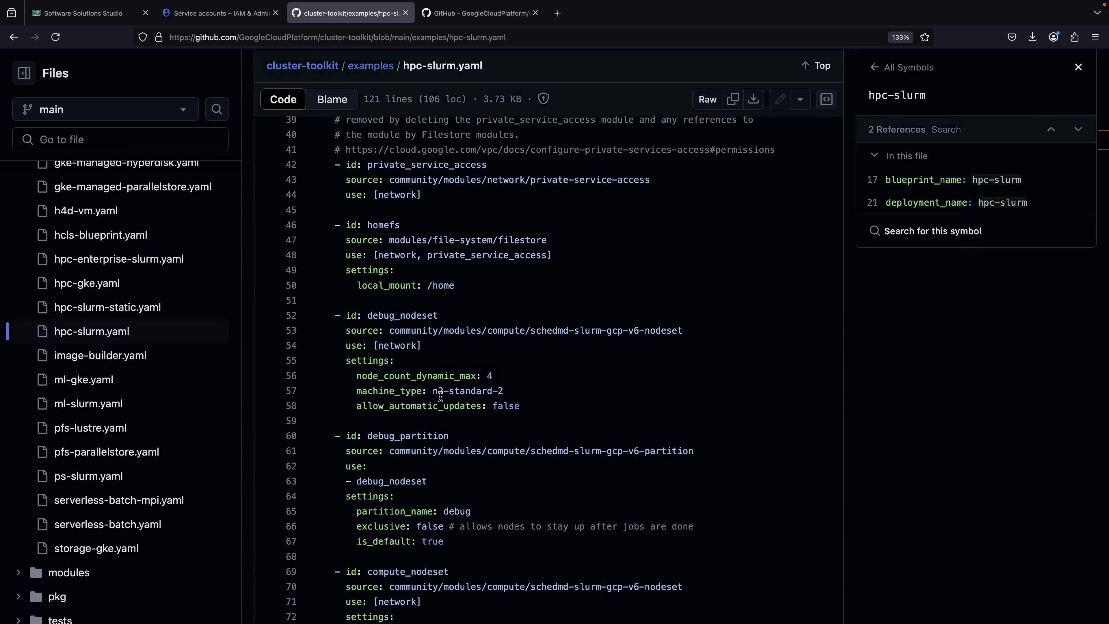
pyautogui.scroll(-3, 486, 471)
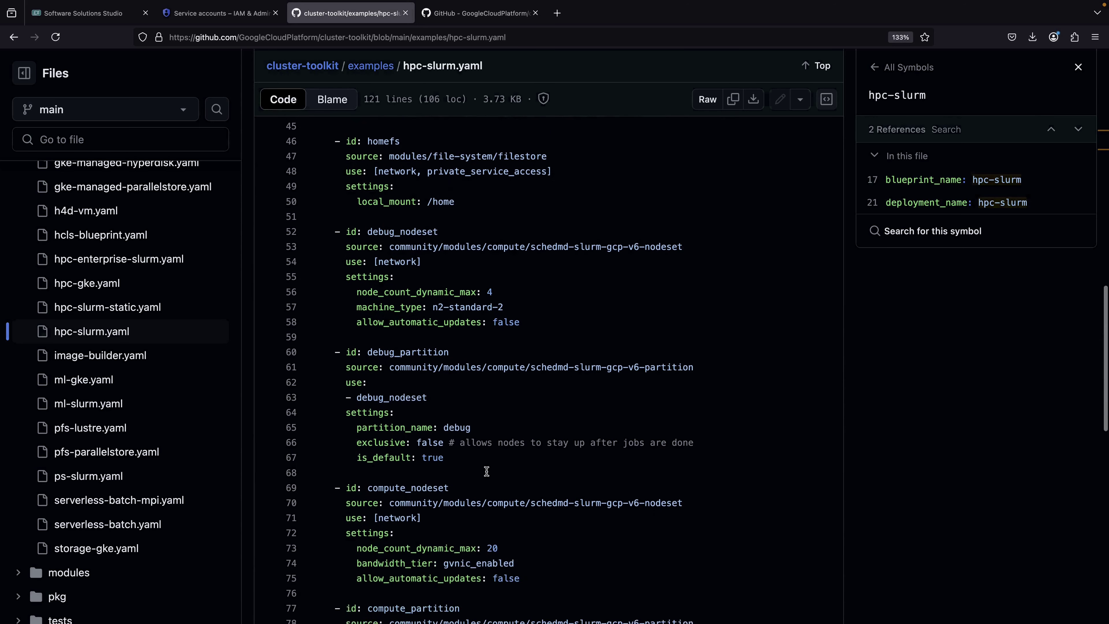
pyautogui.scroll(-4, 486, 471)
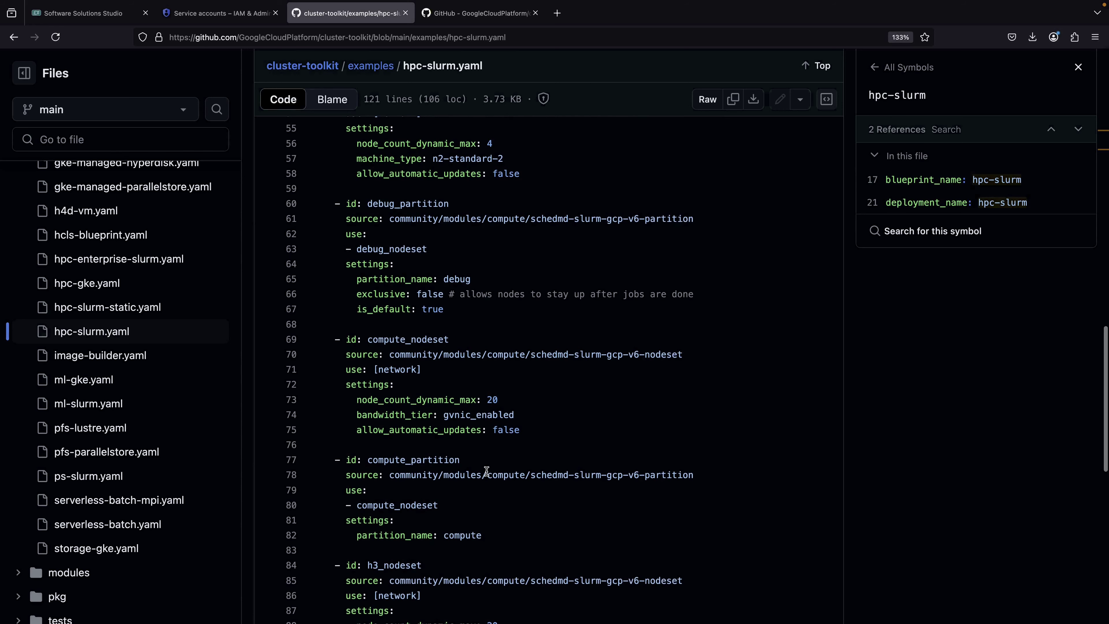
pyautogui.scroll(-5, 486, 472)
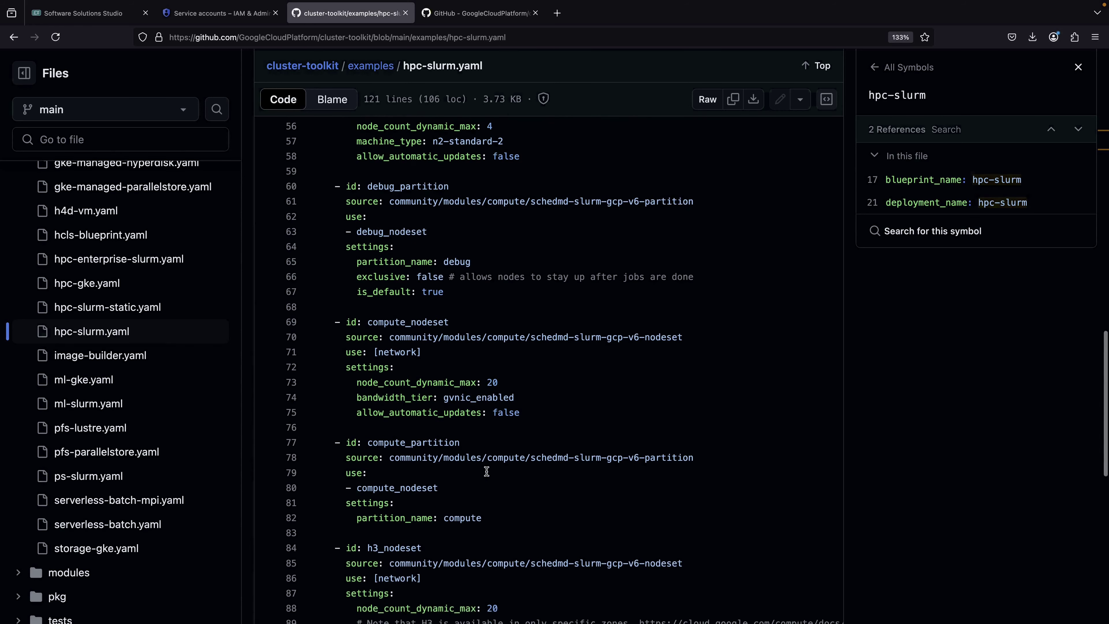
pyautogui.scroll(-10, 487, 477)
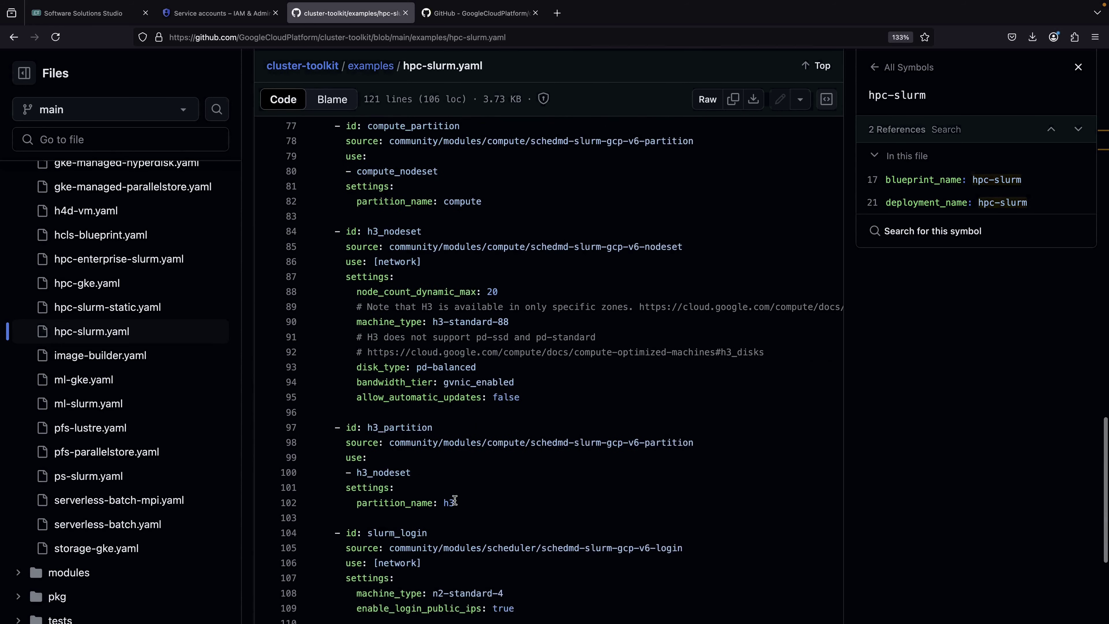
# Find the machine_type entries in hpc-slurm.yaml and compare the debug, H3 and login node settings
pyautogui.hotkey('ctrl', 'f')
pyautogui.write('machine_type')
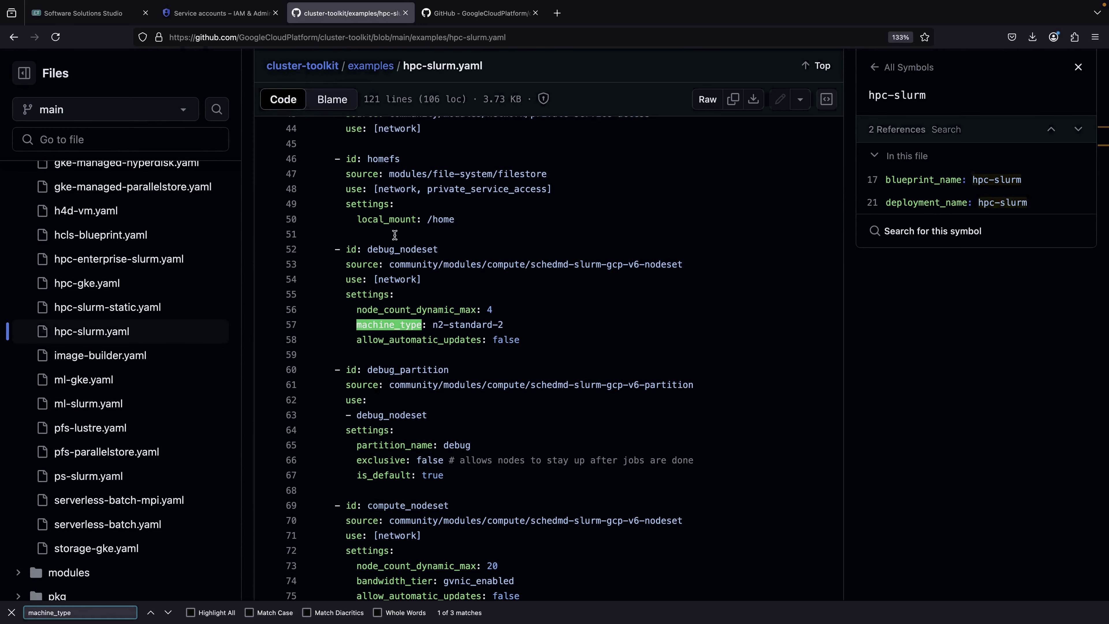
pyautogui.press('Return')
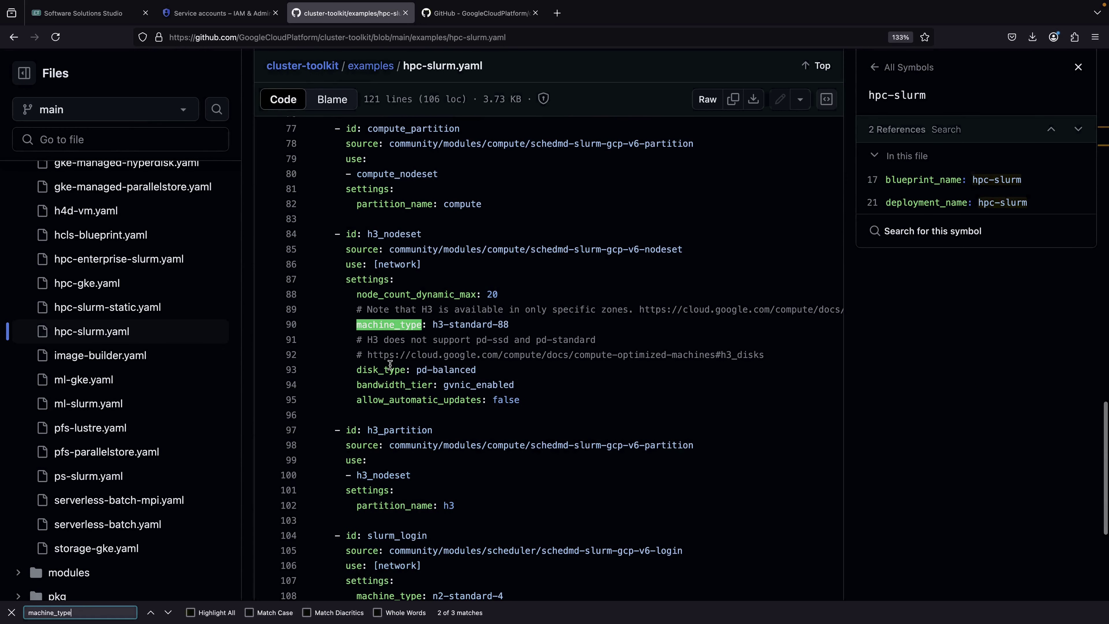
pyautogui.press('Return')
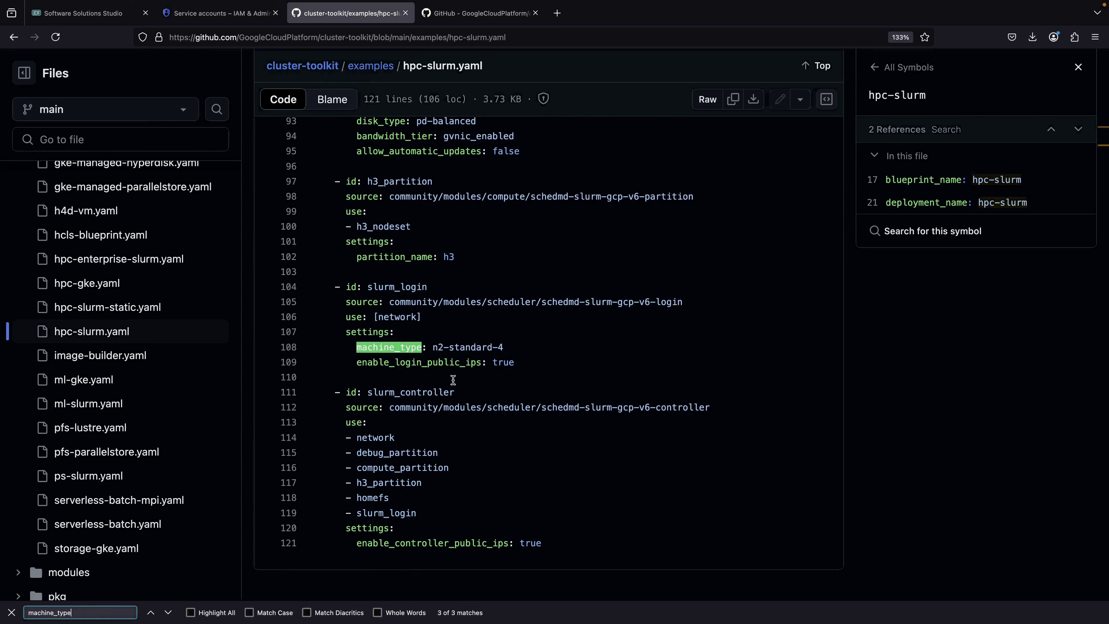
pyautogui.hotkey('shift', 'Return')
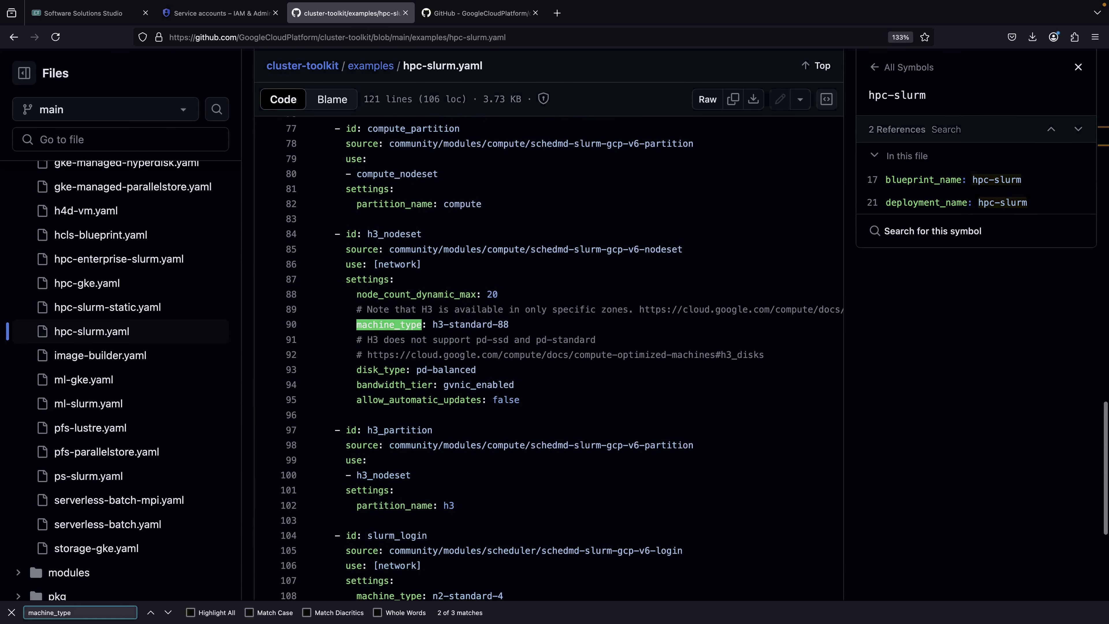
# Return to Software Solutions Studio and open the Compute Engine node's product home page from its properties
pyautogui.click(100, 18)
pyautogui.moveTo(874, 362); pyautogui.dragTo(700, 362)
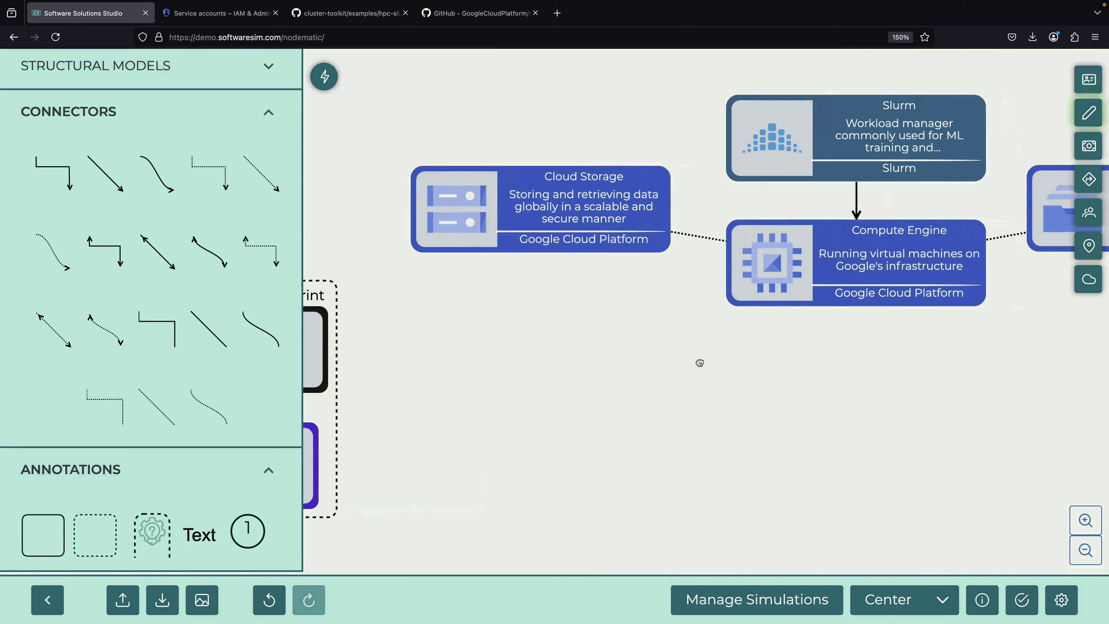
pyautogui.click(843, 273)
pyautogui.rightClick(844, 265)
pyautogui.click(876, 283)
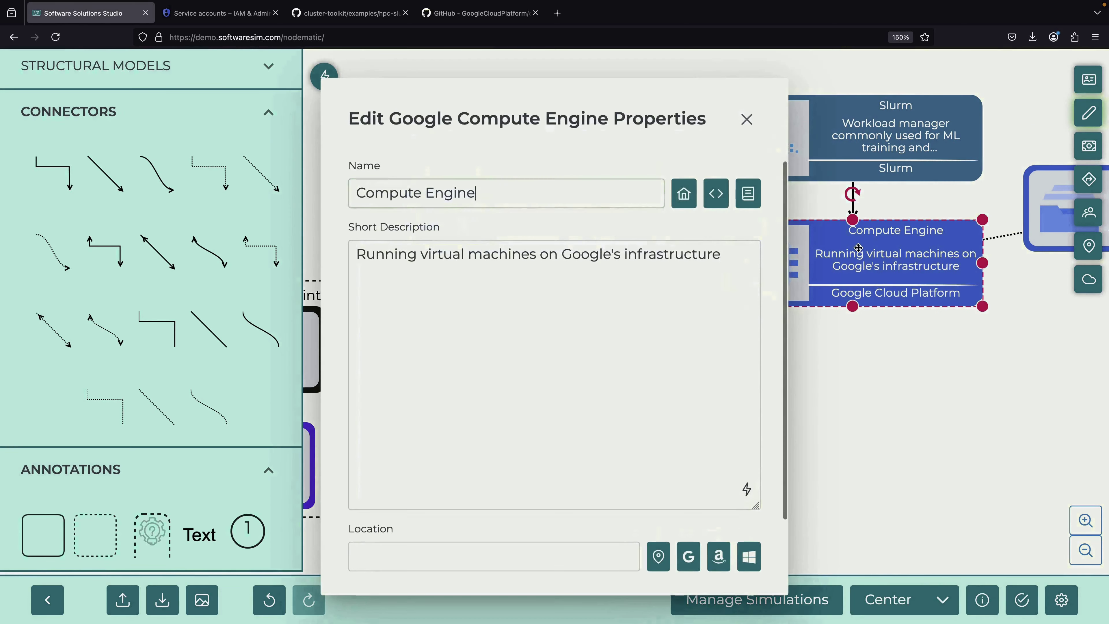
pyautogui.click(682, 198)
pyautogui.click(682, 197)
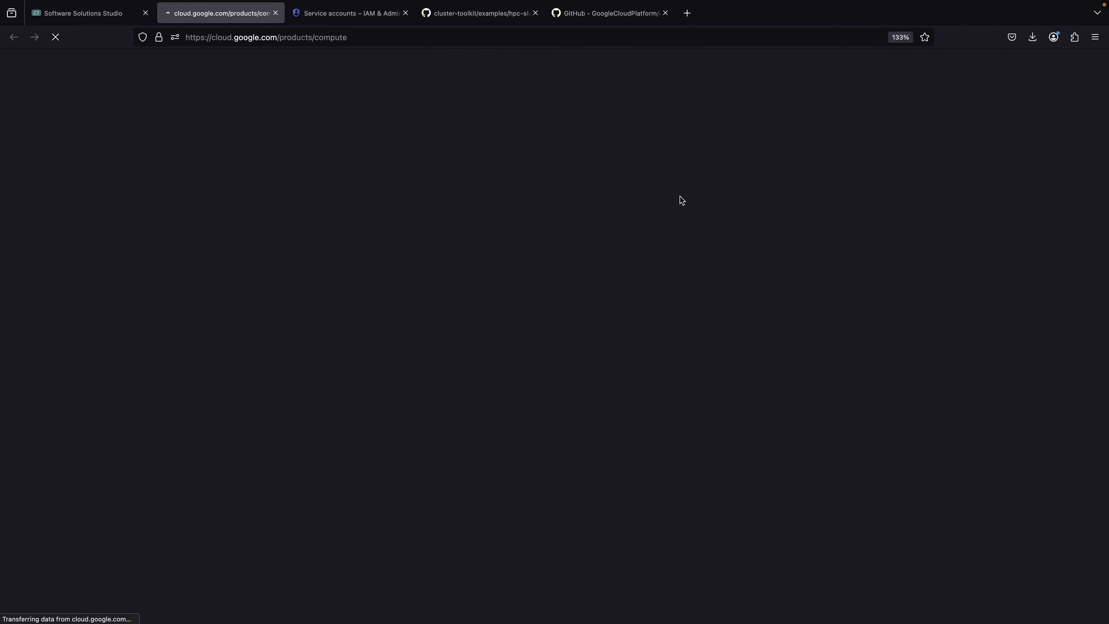
# Search the Google Cloud site for h3-standard-88 and open the compute-optimized machine family documentation
pyautogui.click(806, 75)
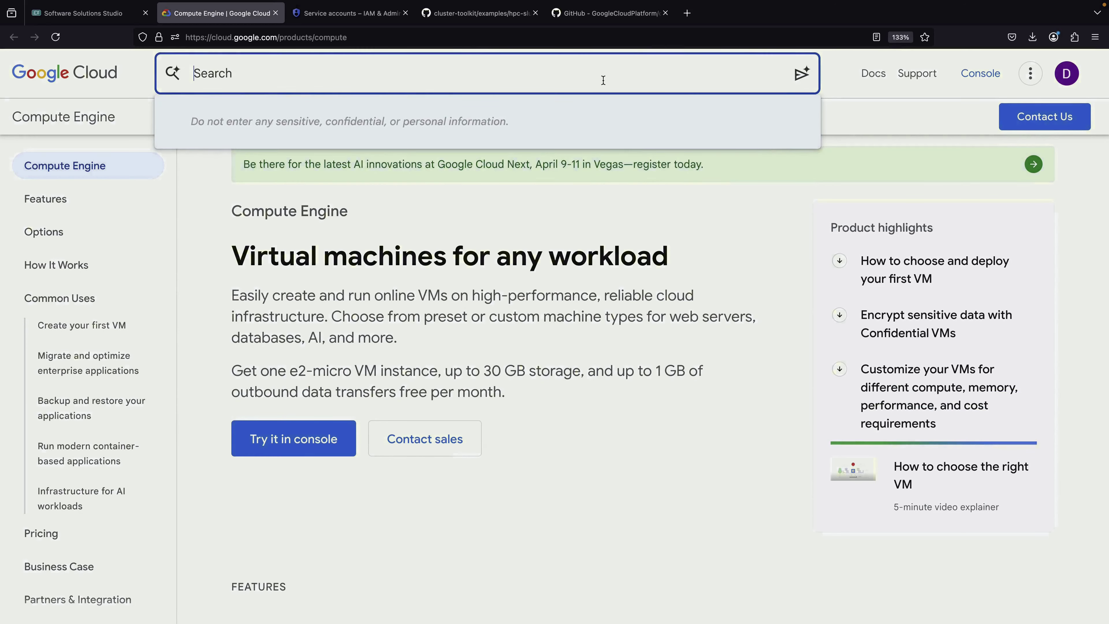
pyautogui.write('h3-standard-88')
pyautogui.press('Return')
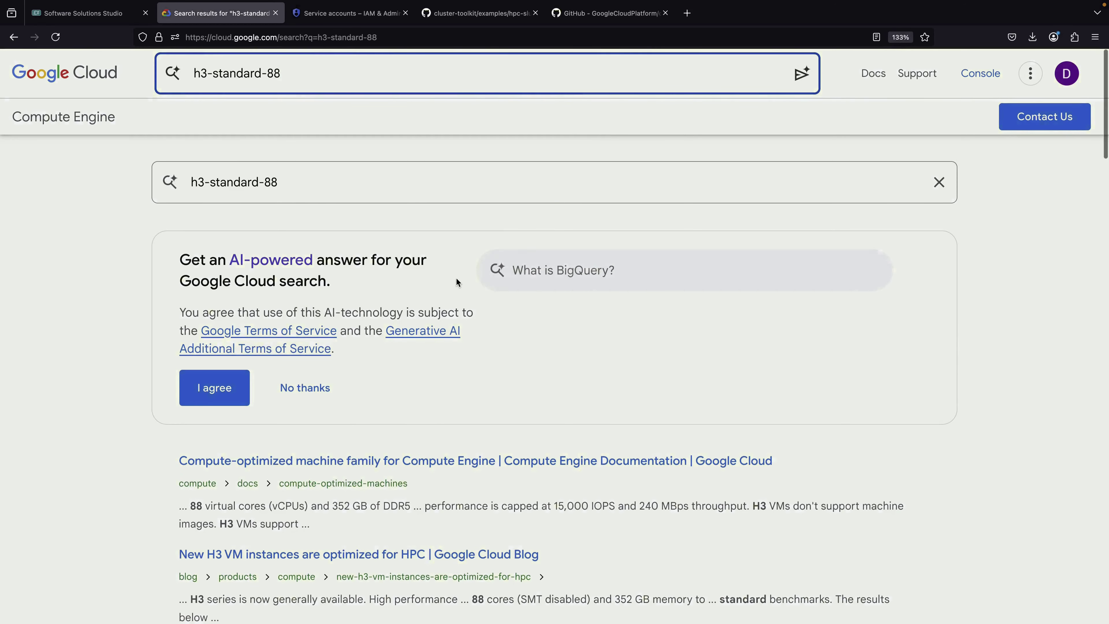
pyautogui.scroll(-3, 458, 377)
pyautogui.scroll(-2, 460, 385)
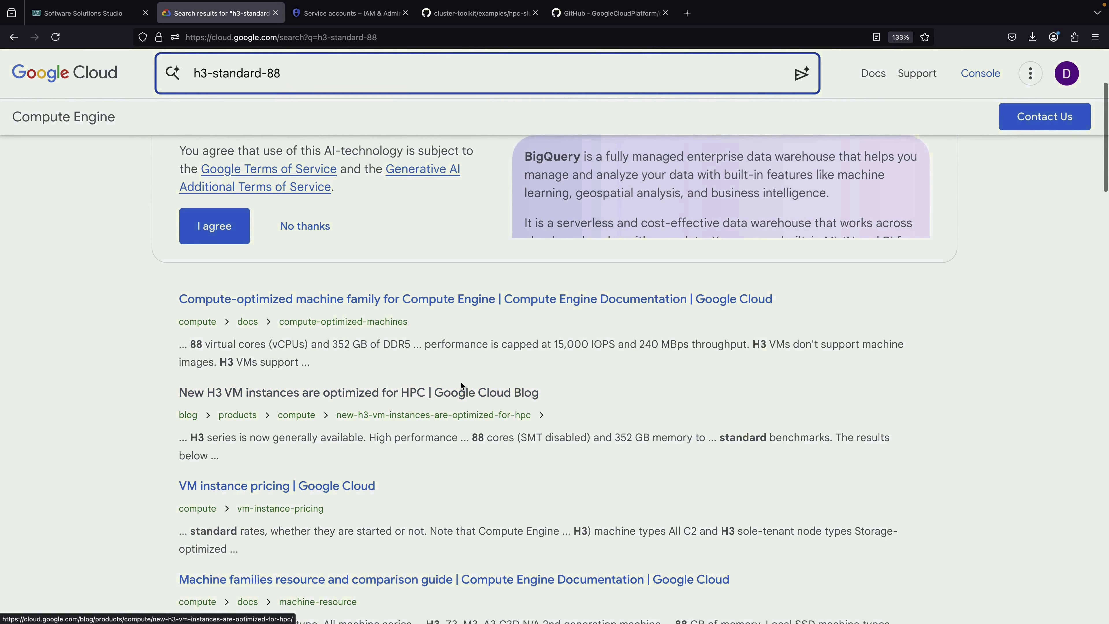
pyautogui.click(453, 298)
# Go to the H3 machine series section and examine its description, limitations and the H3 machine types table
pyautogui.scroll(-3, 472, 429)
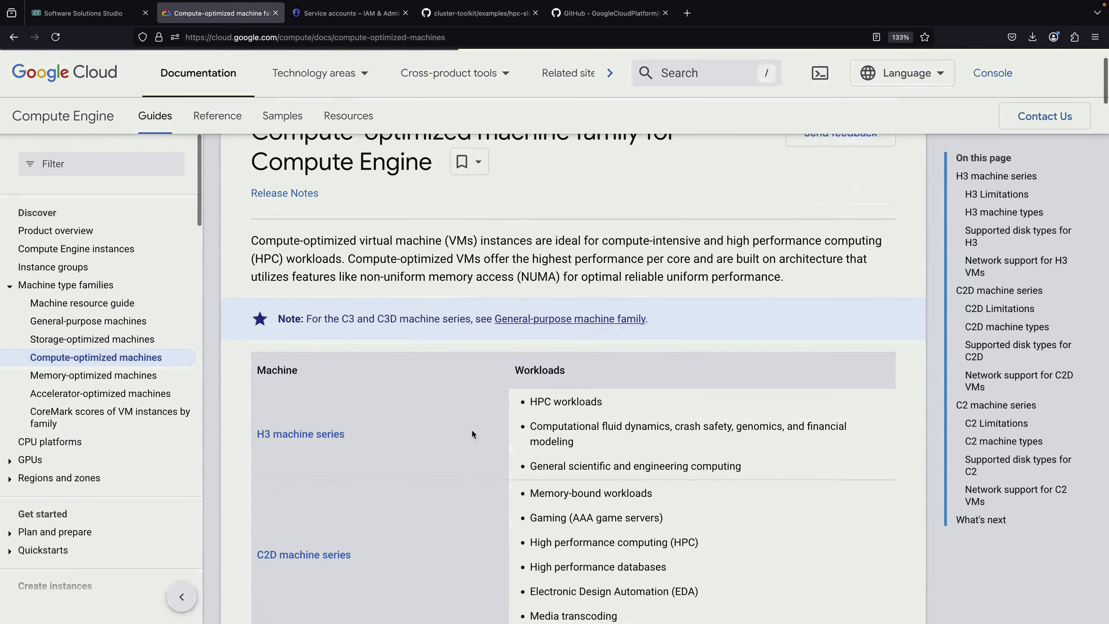
pyautogui.click(308, 433)
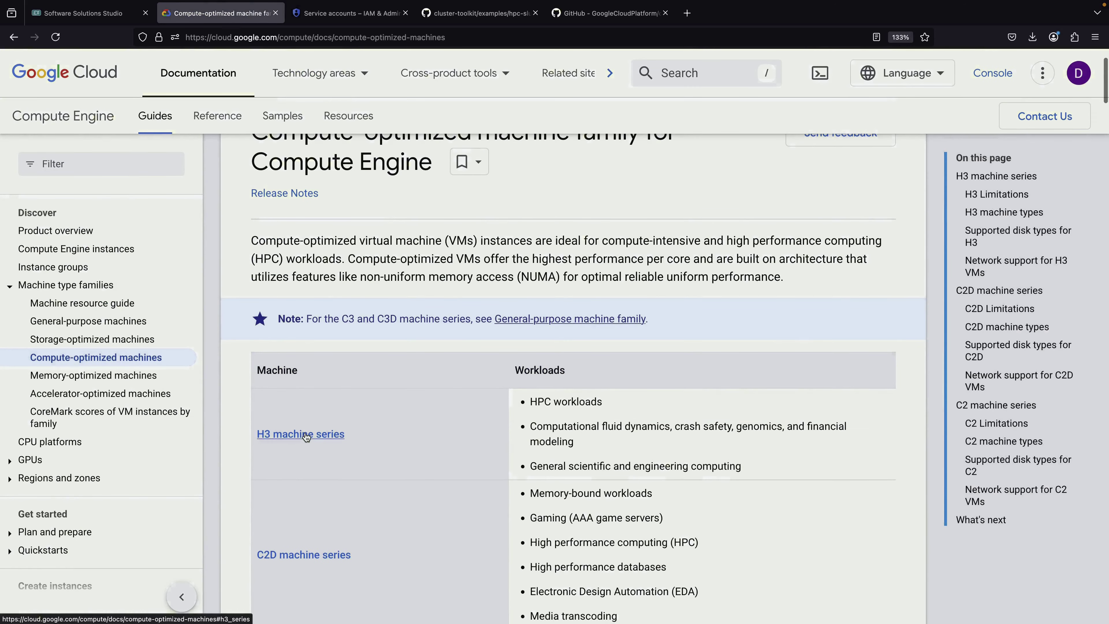
pyautogui.scroll(-3, 450, 376)
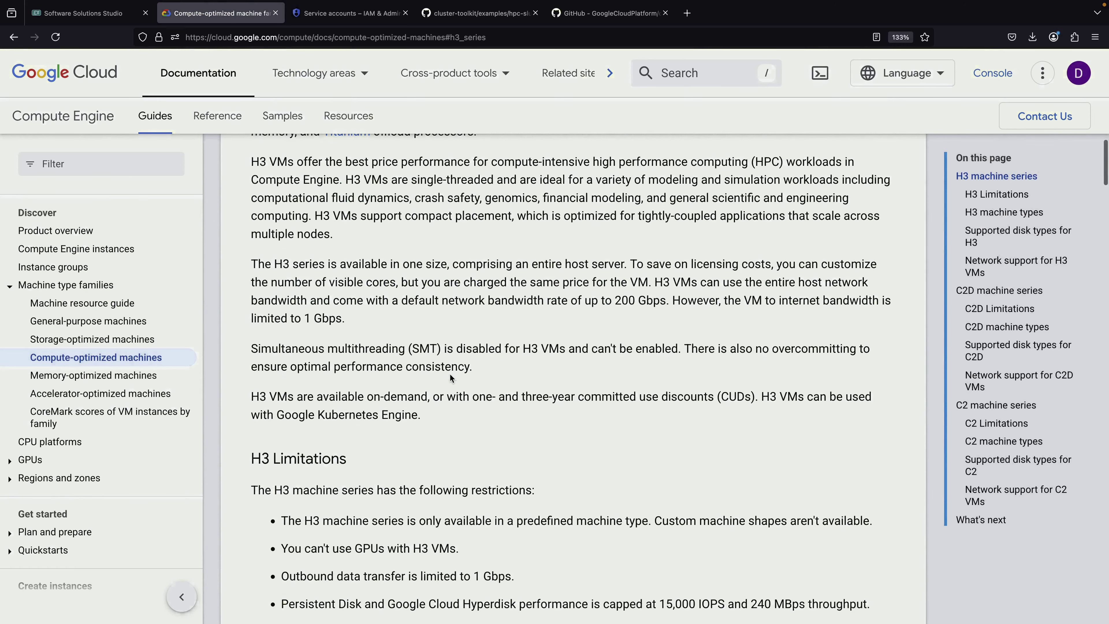
pyautogui.scroll(-3, 449, 372)
pyautogui.scroll(-5, 422, 418)
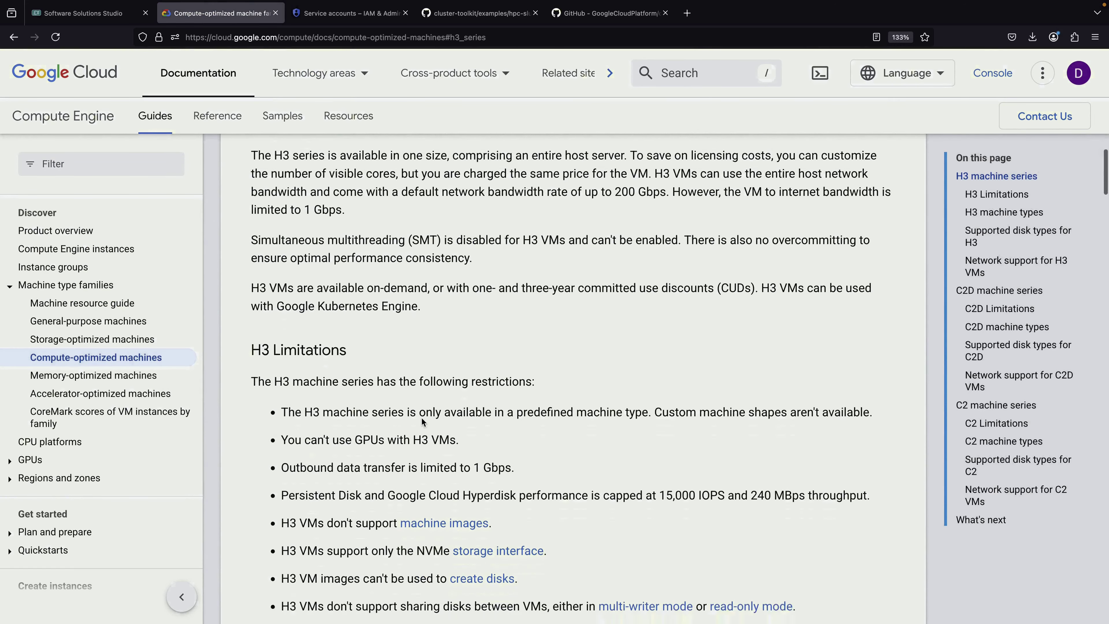
pyautogui.scroll(-2, 422, 418)
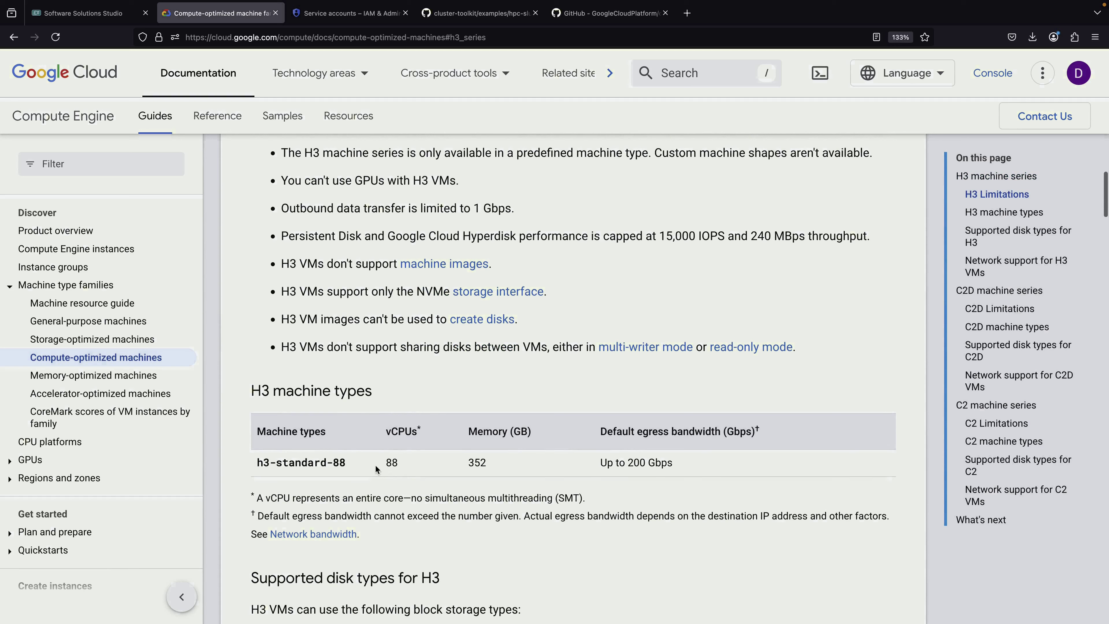
# Examine the vCPU and memory values of h3-standard-88 and reread the H3 machine series description
pyautogui.doubleClick(392, 462)
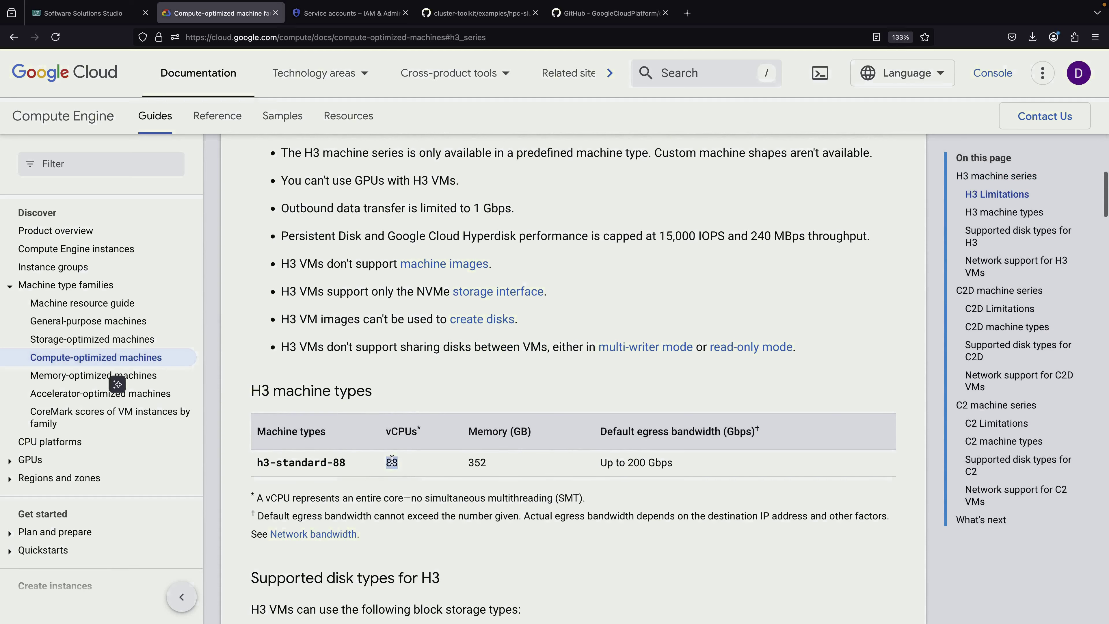
pyautogui.doubleClick(486, 463)
pyautogui.click(517, 472)
pyautogui.scroll(5, 519, 286)
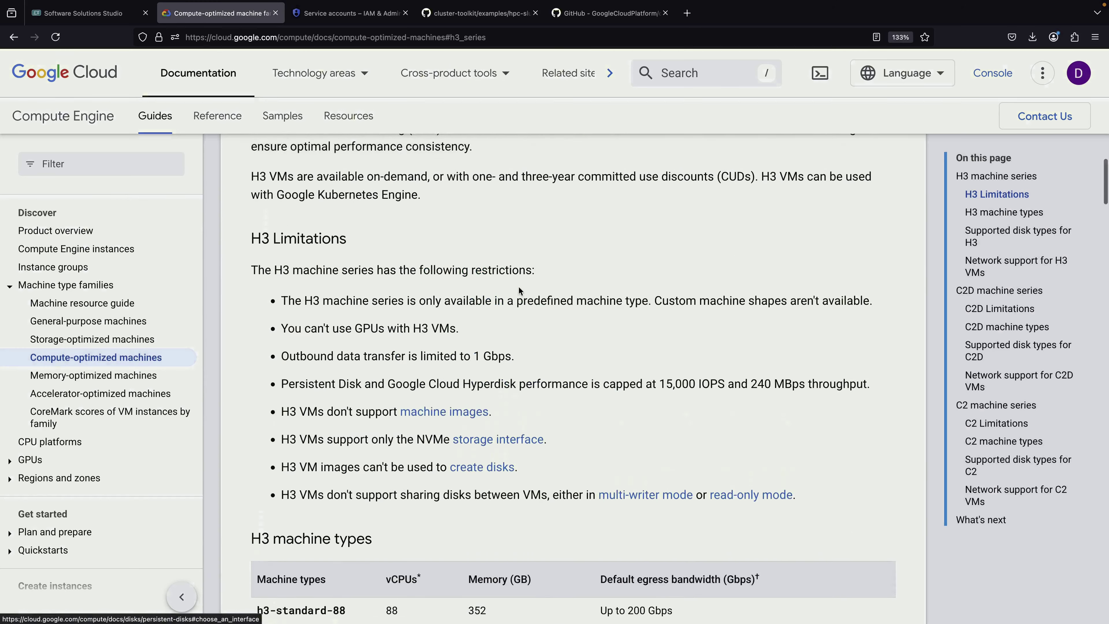
pyautogui.scroll(3, 518, 287)
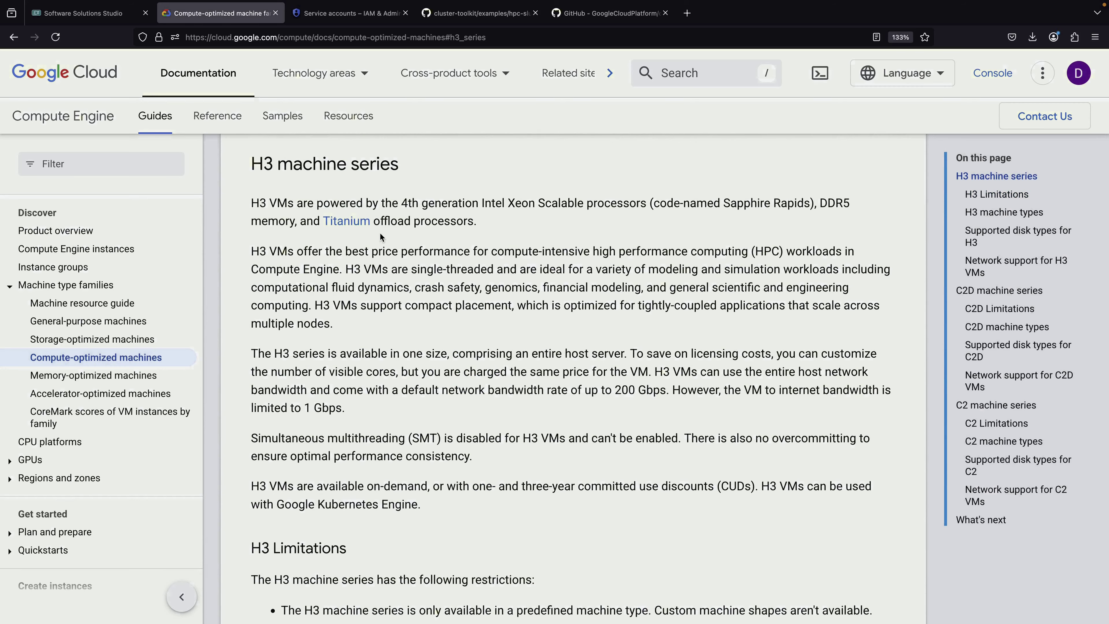
# Open the VM instance pricing page from the H3 documentation and find "h3-" to examine the h3-standard-88 hourly on-demand price
pyautogui.scroll(-10, 470, 450)
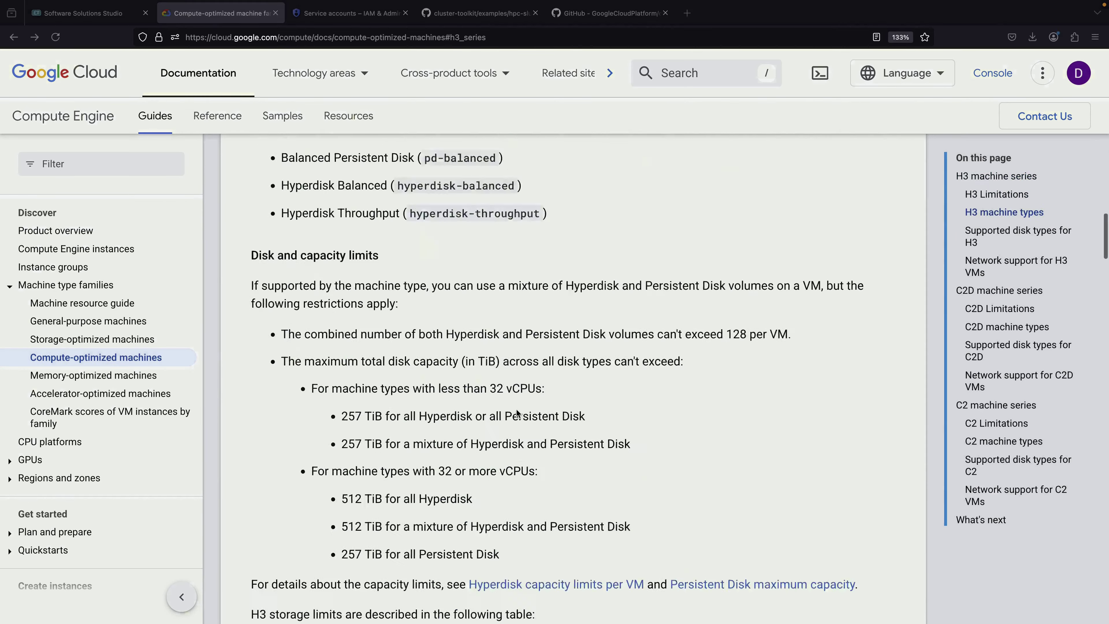
pyautogui.scroll(-15, 517, 413)
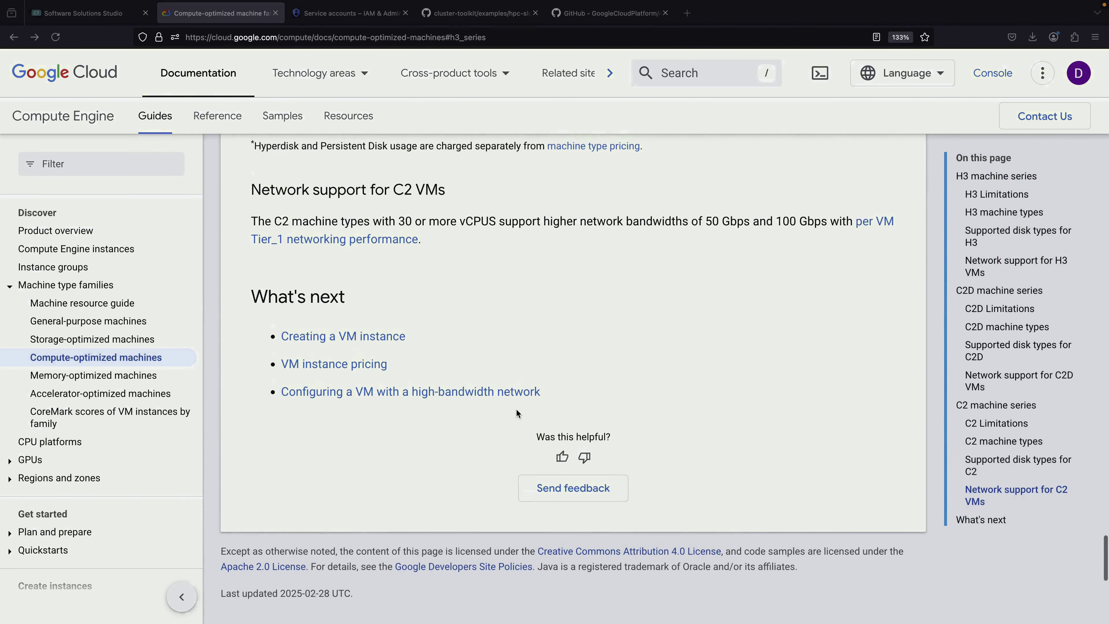
pyautogui.click(356, 364)
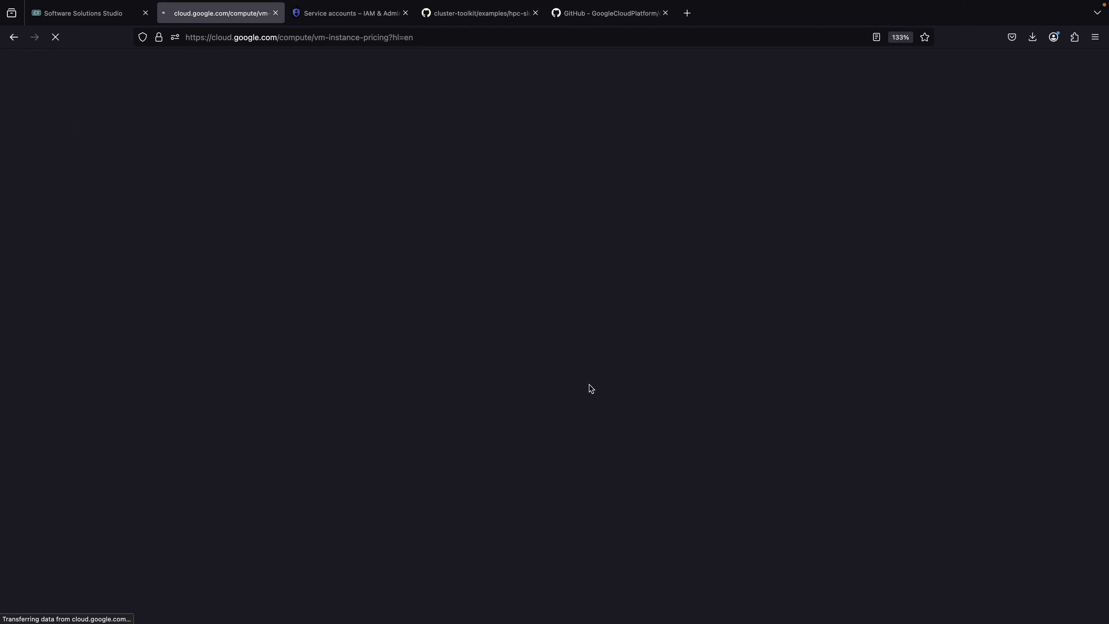
pyautogui.hotkey('ctrl', 'f')
pyautogui.write('h')
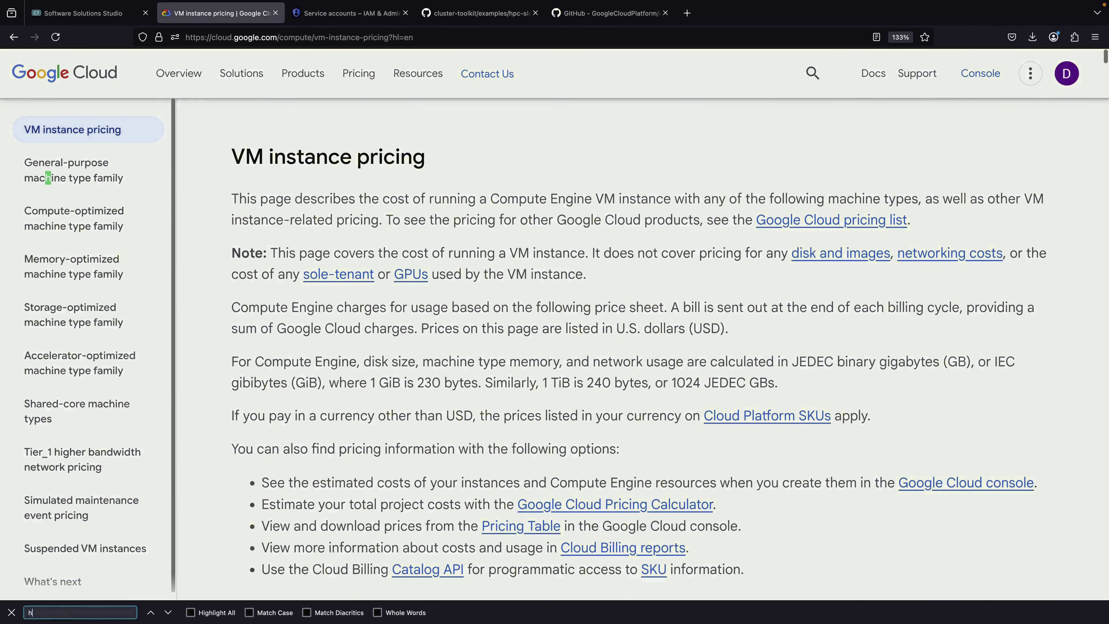
pyautogui.write('3-')
pyautogui.scroll(-2, 446, 357)
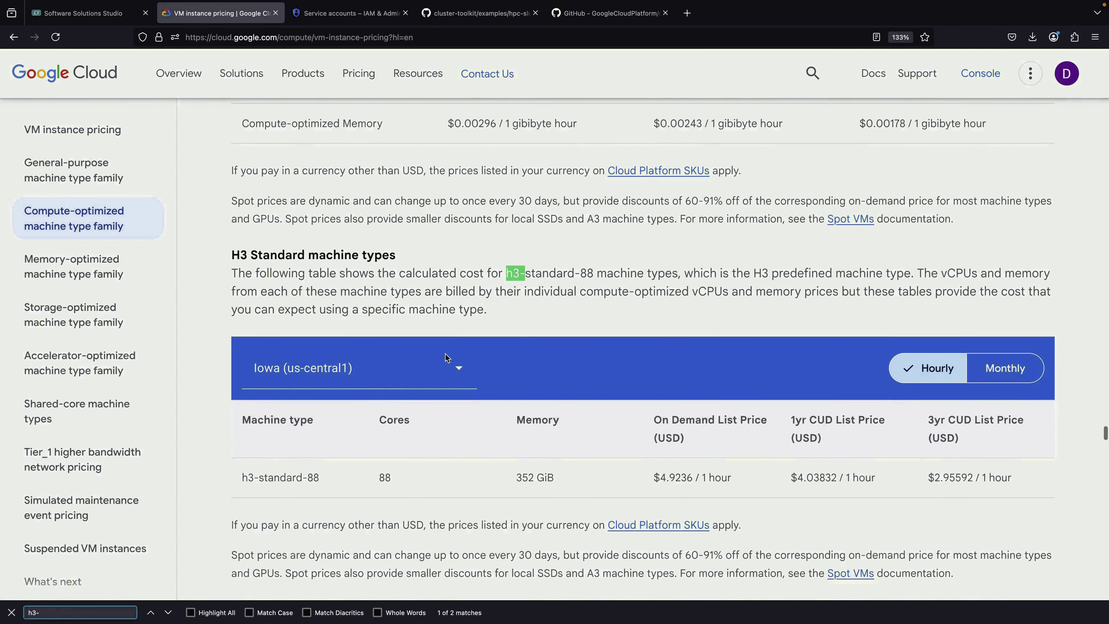
pyautogui.scroll(-2, 446, 358)
pyautogui.press('Escape')
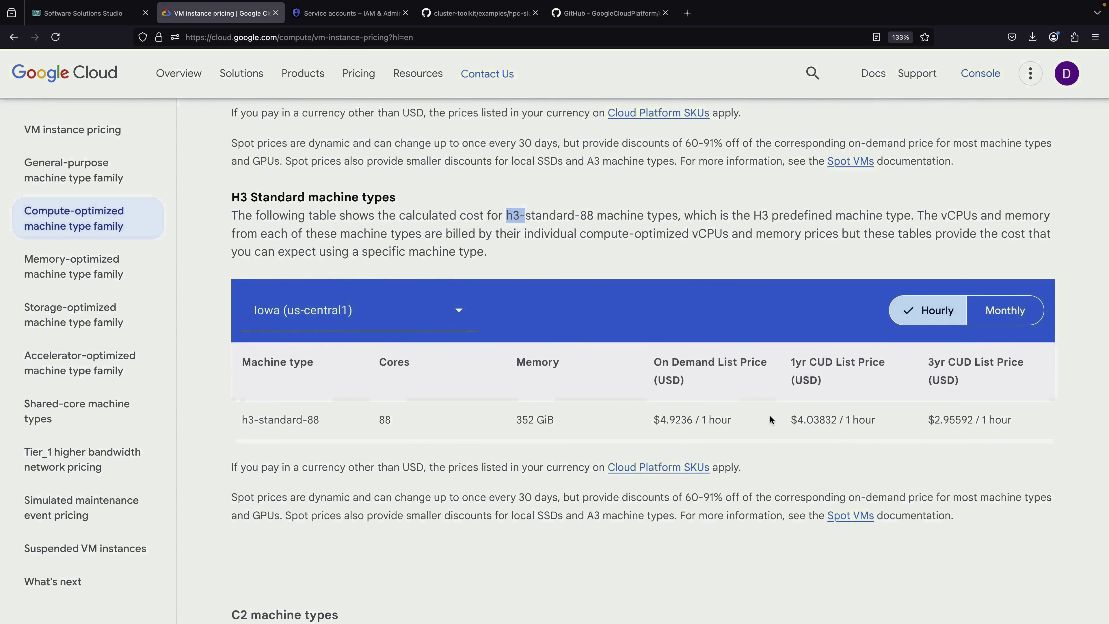
pyautogui.doubleClick(672, 418)
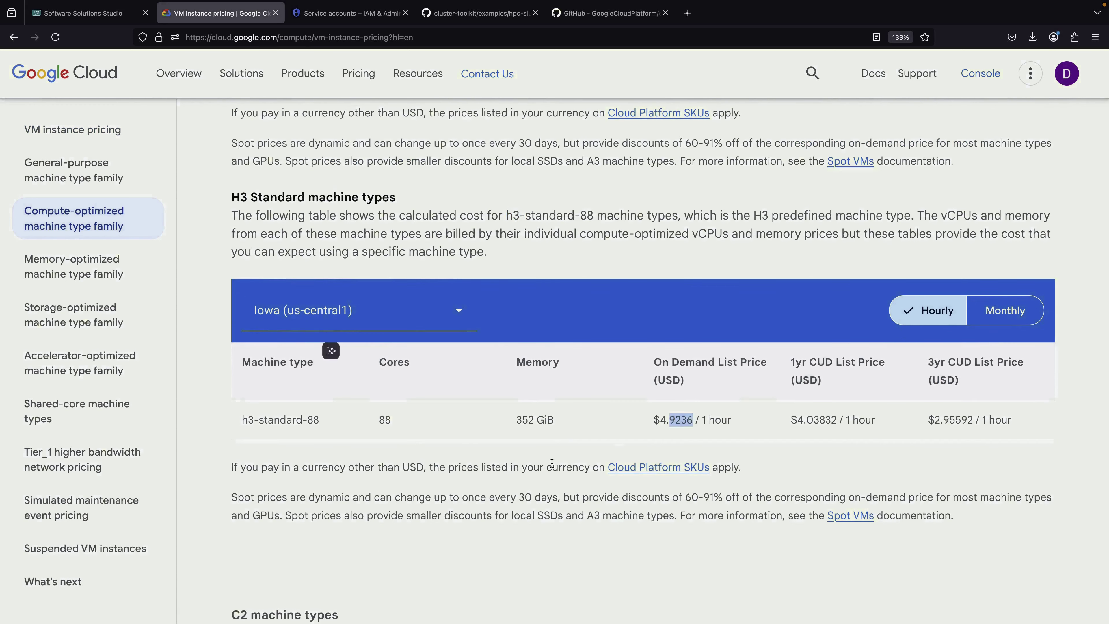
pyautogui.click(525, 470)
# Return to the Cloud Shell tutorial and paste its gcluster create command for examples/hpc-slurm.yaml into the terminal without running it
pyautogui.click(478, 21)
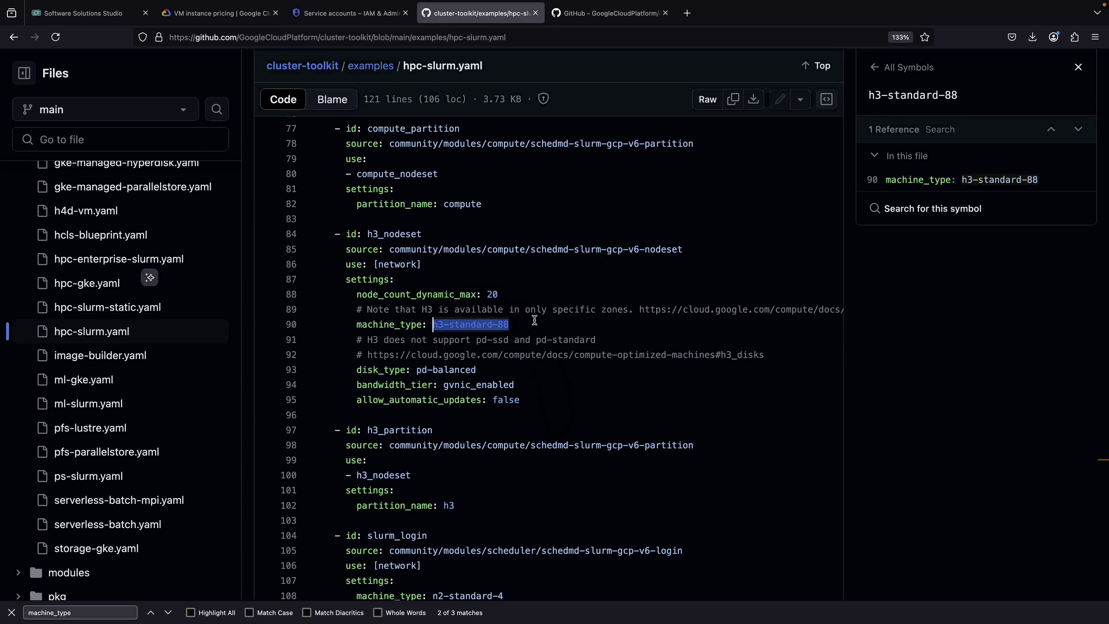
pyautogui.click(315, 17)
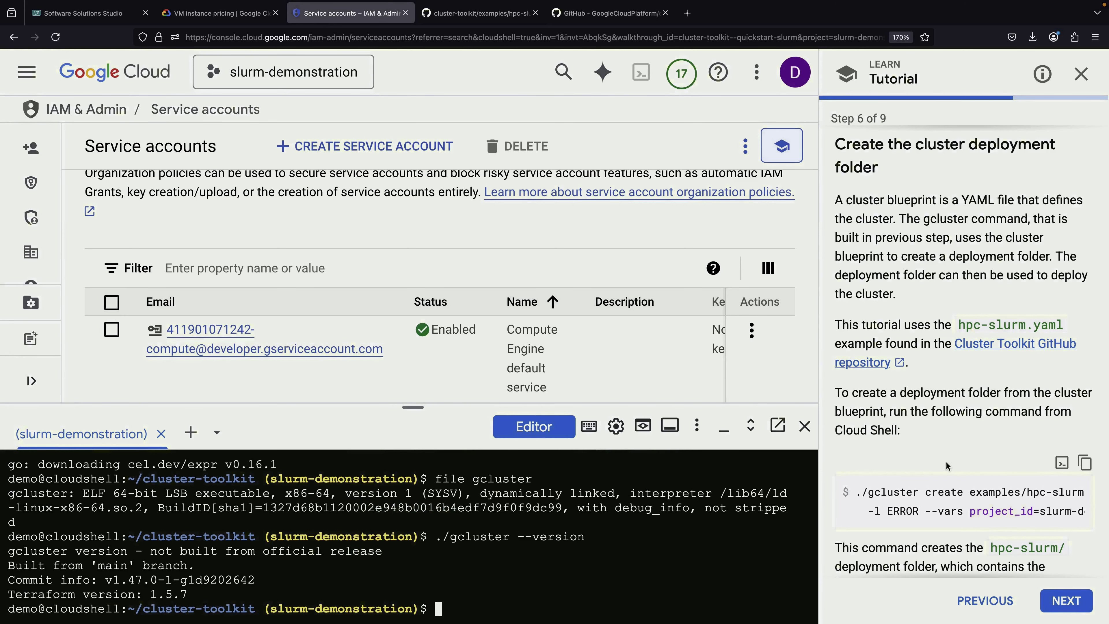
pyautogui.scroll(-2, 946, 466)
pyautogui.click(1085, 395)
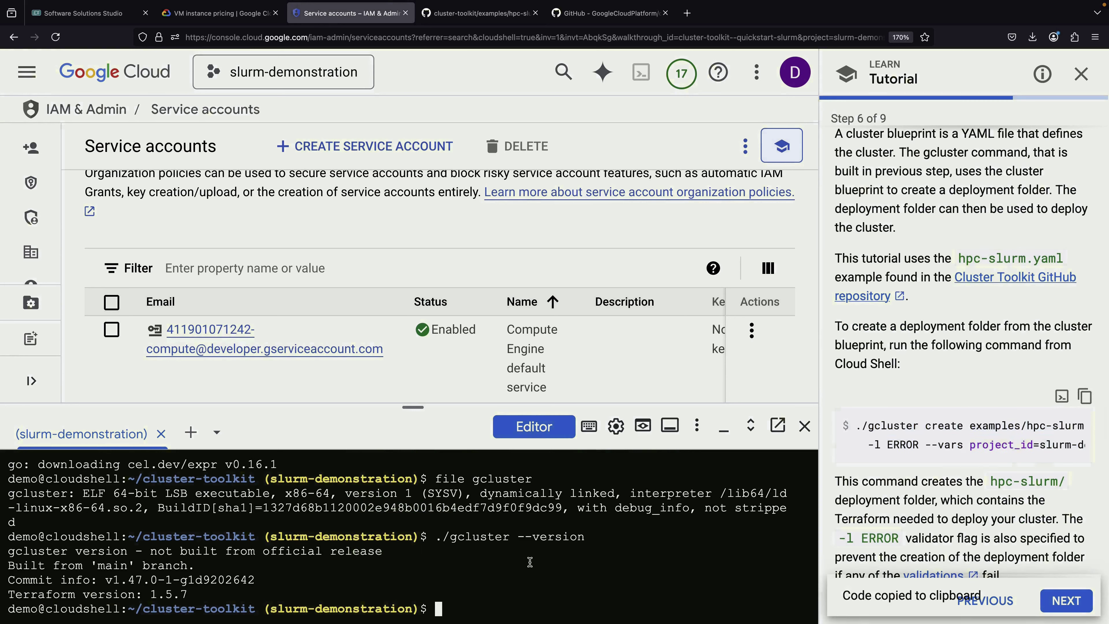
pyautogui.hotkey('ctrl', 'v')
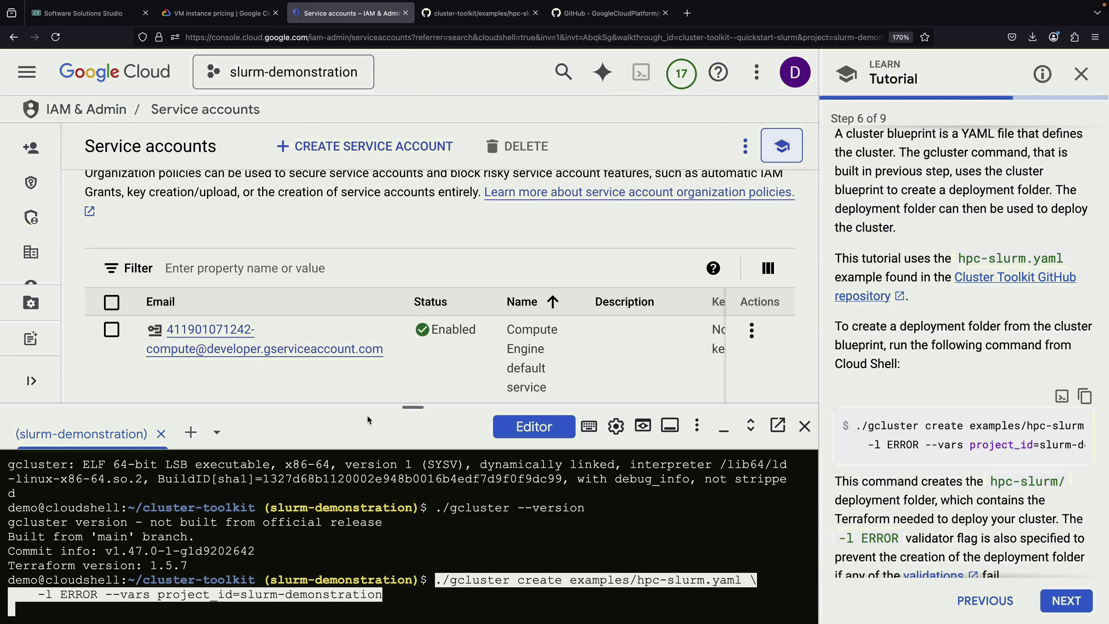
# Check the project_id variable in the vars block of hpc-slurm.yaml on GitHub and dismiss the page search
pyautogui.click(479, 16)
pyautogui.scroll(15, 482, 215)
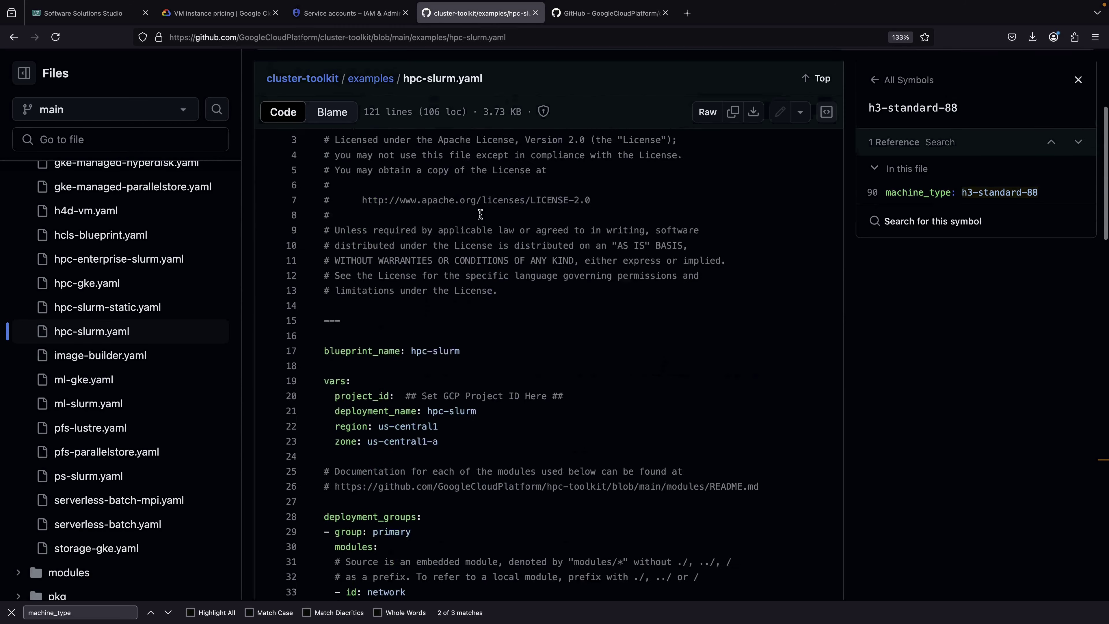
pyautogui.scroll(-2, 482, 215)
pyautogui.click(359, 393)
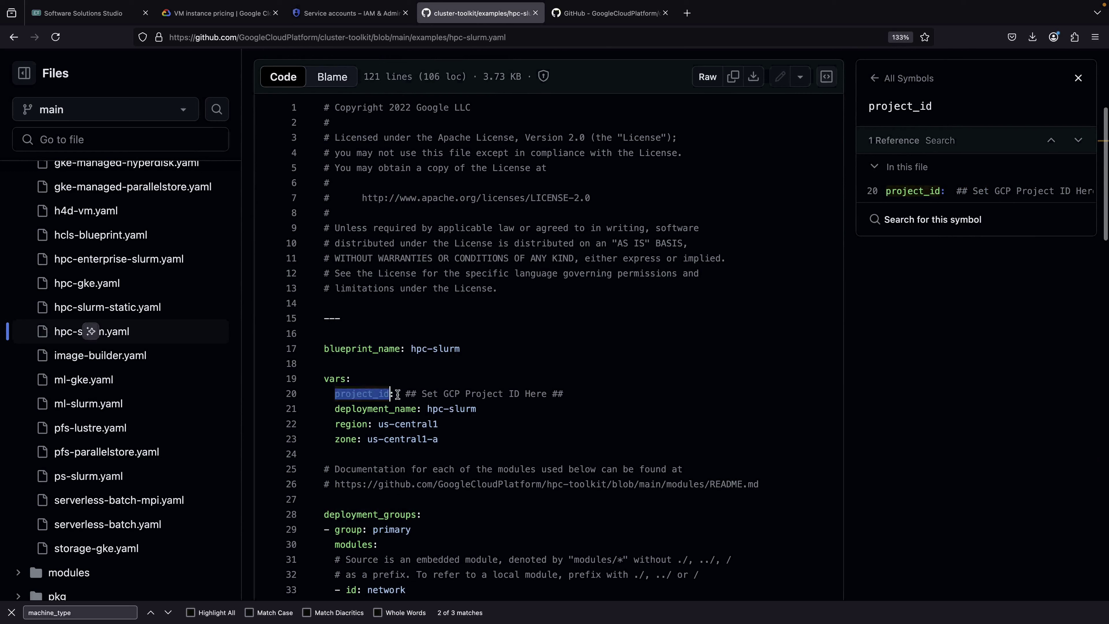
pyautogui.click(410, 397)
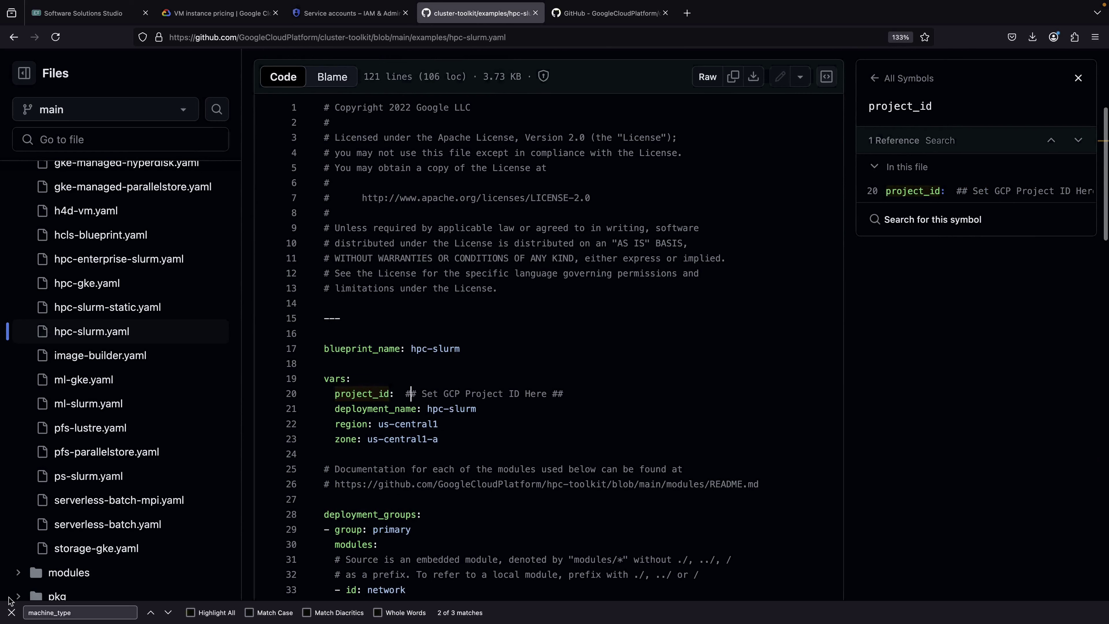
pyautogui.click(11, 612)
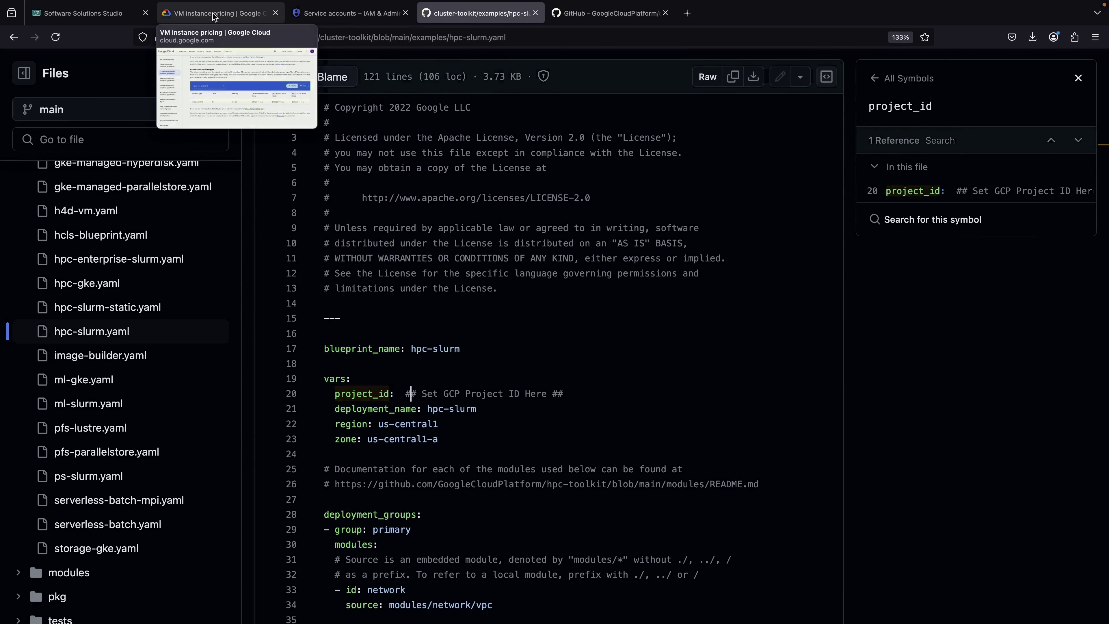
# Close the VM instance pricing page and run the pasted gcluster create command in Cloud Shell
pyautogui.click(186, 14)
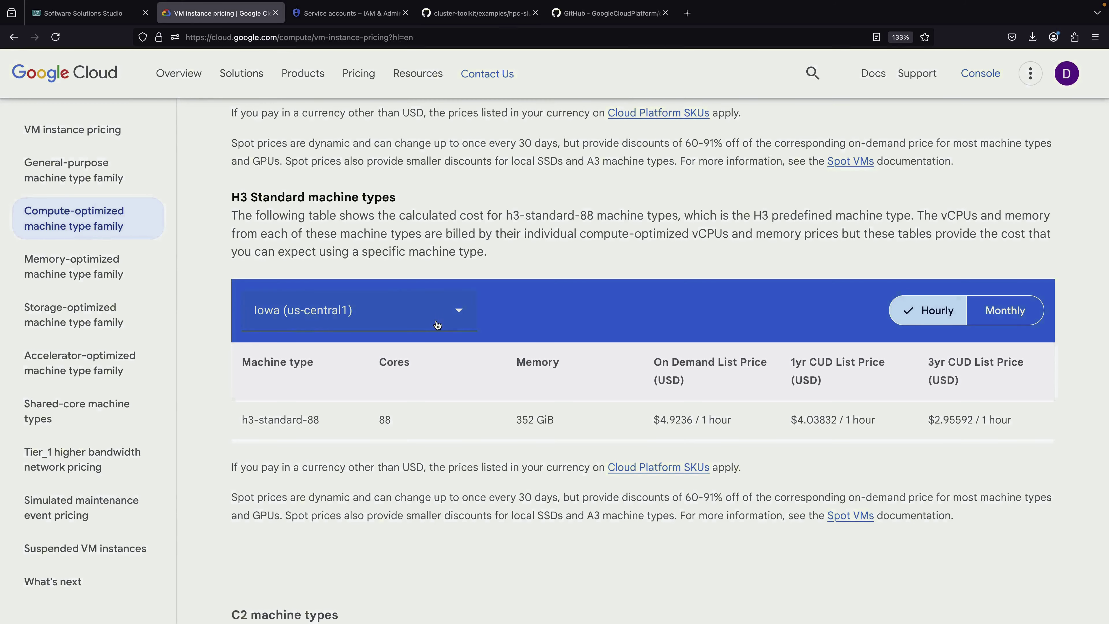
pyautogui.click(275, 13)
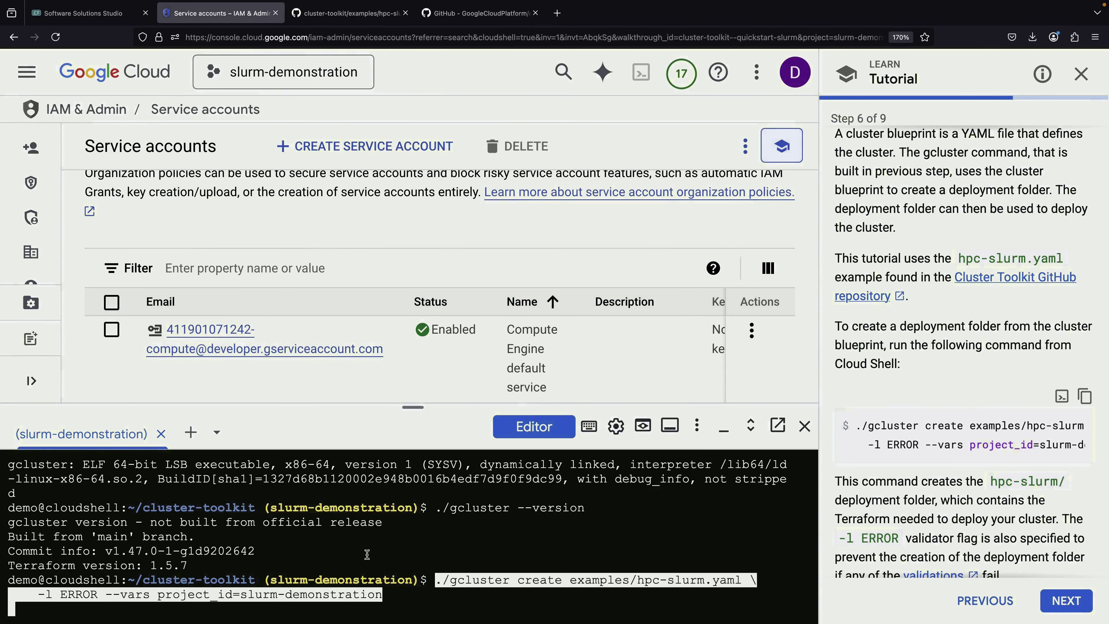
pyautogui.scroll(-2, 895, 510)
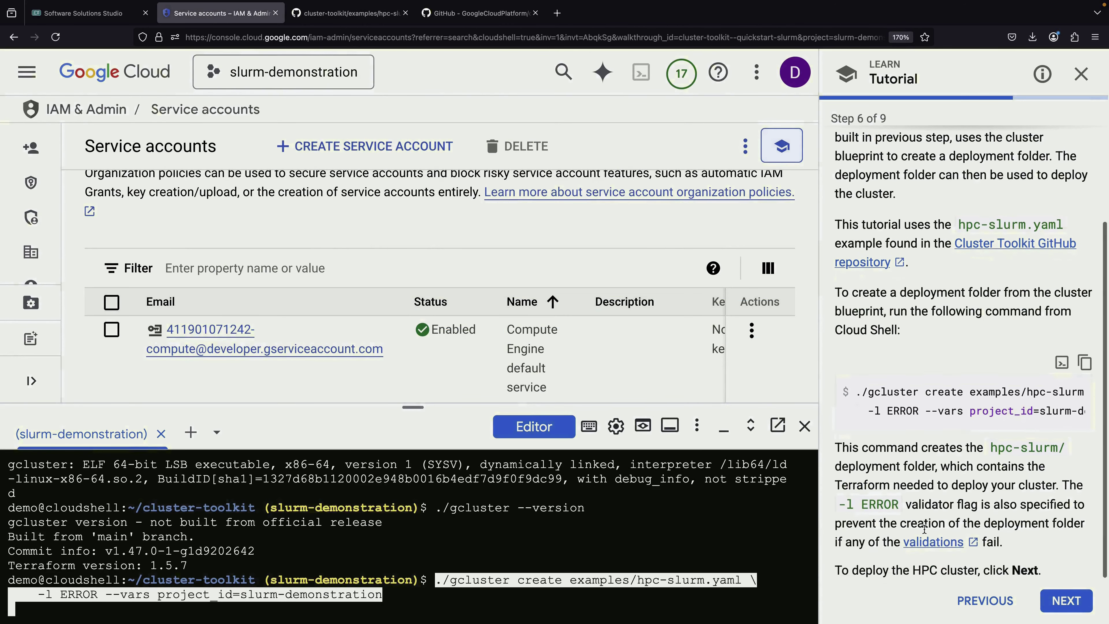
pyautogui.press('Return')
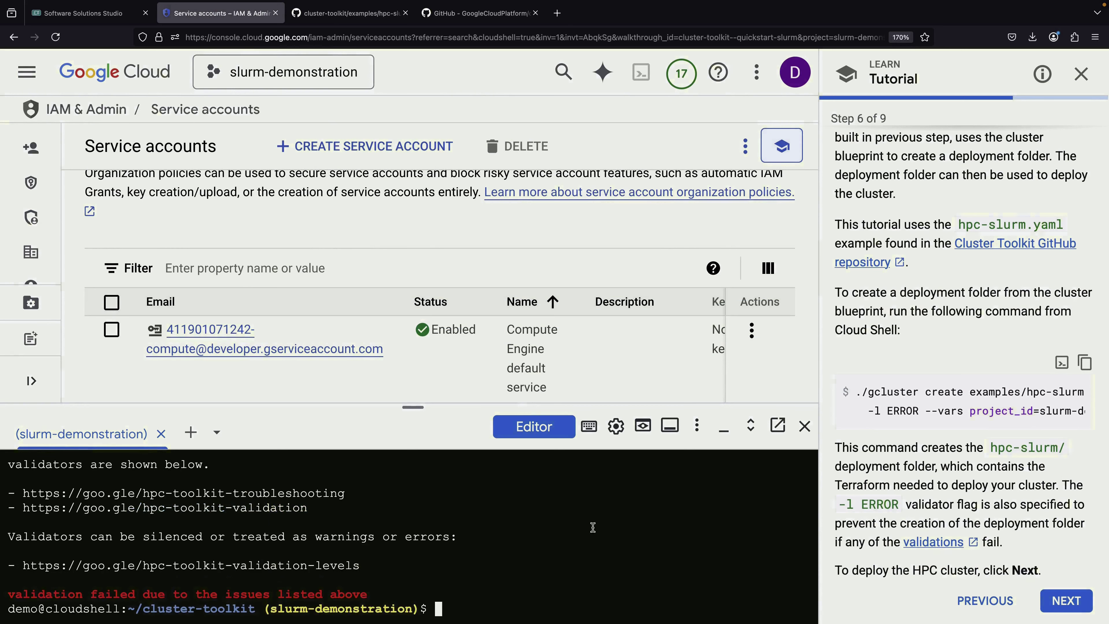
# Review the validator output and enable the Service Networking API for slurm-demonstration from the link in its hint
pyautogui.scroll(3, 410, 501)
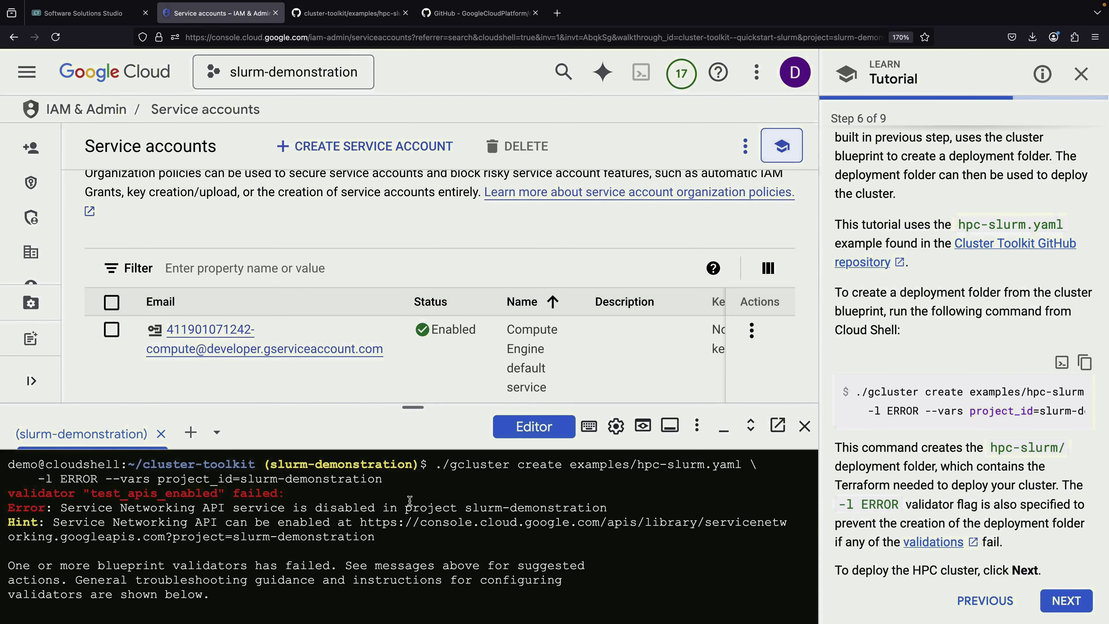
pyautogui.scroll(1, 410, 500)
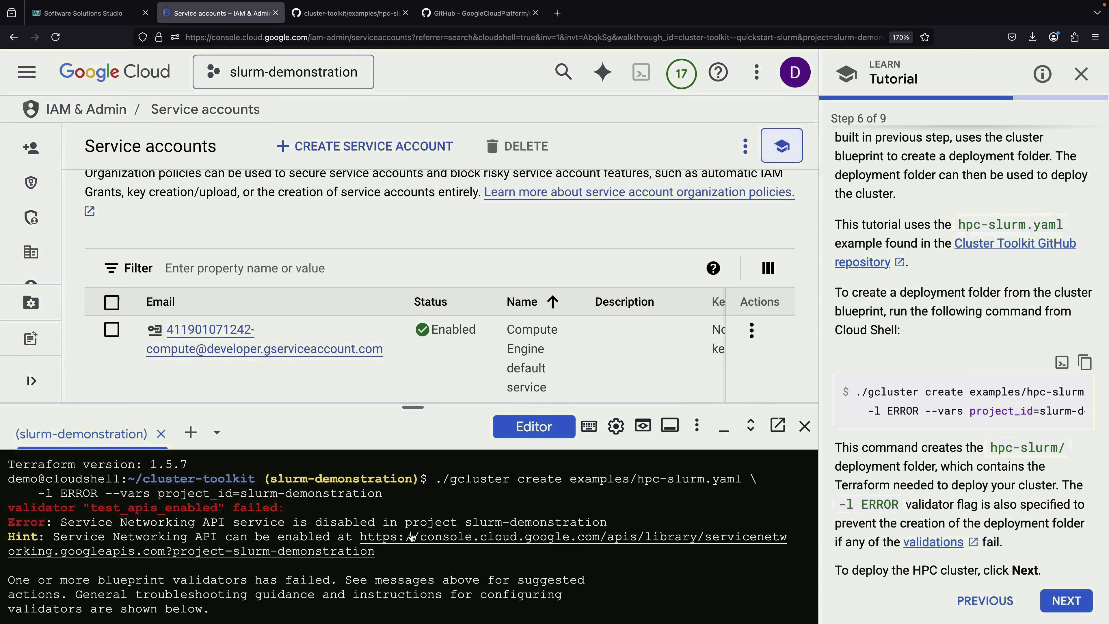
pyautogui.click(385, 541)
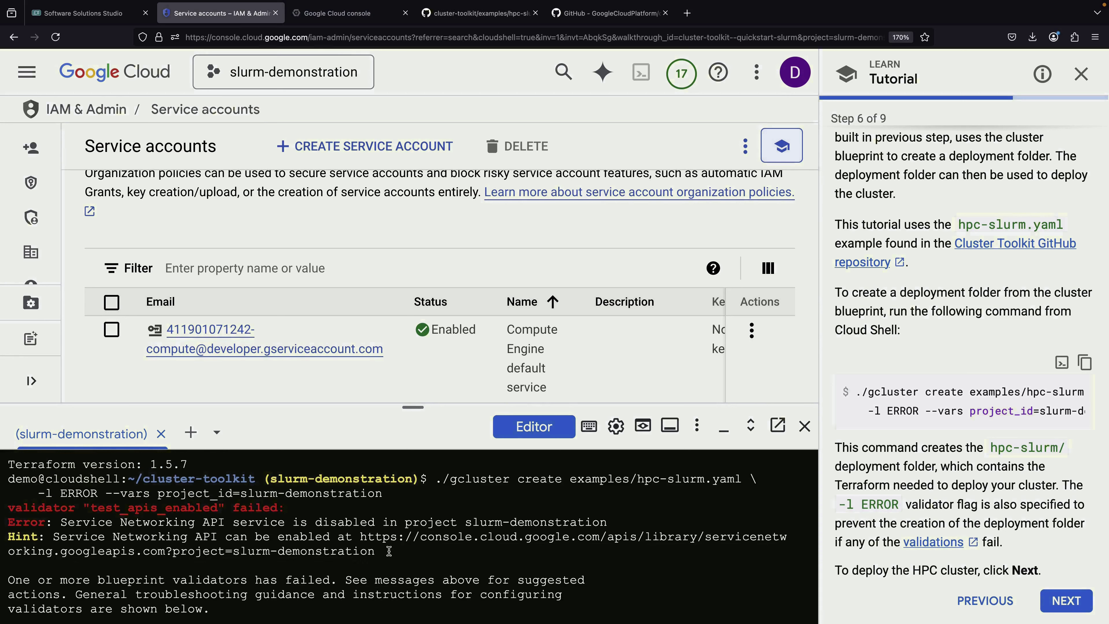
pyautogui.click(321, 18)
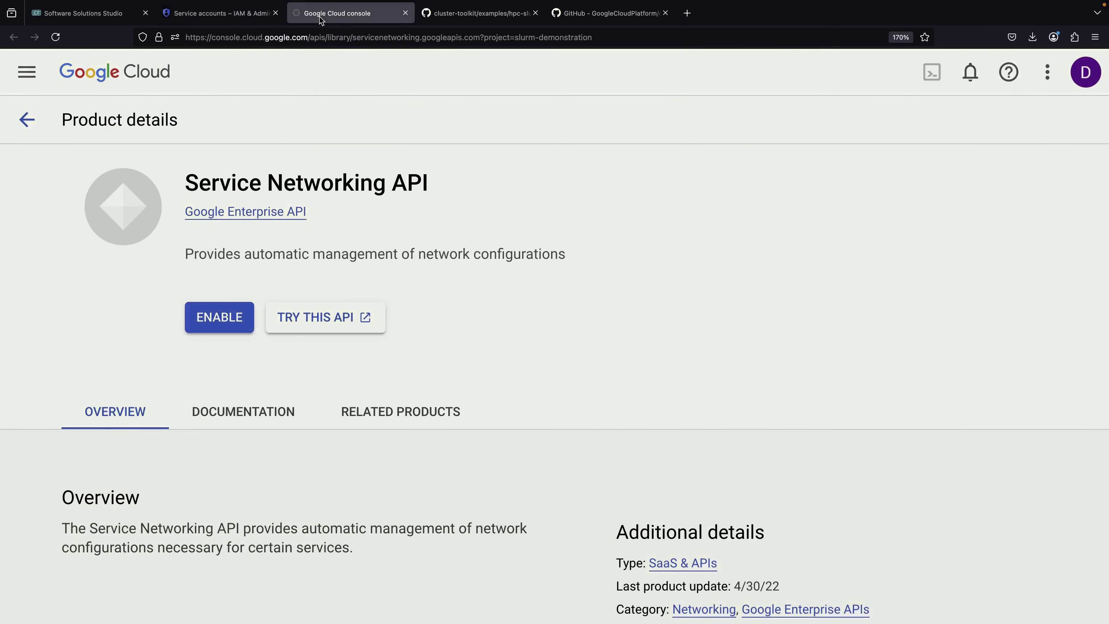
pyautogui.click(219, 317)
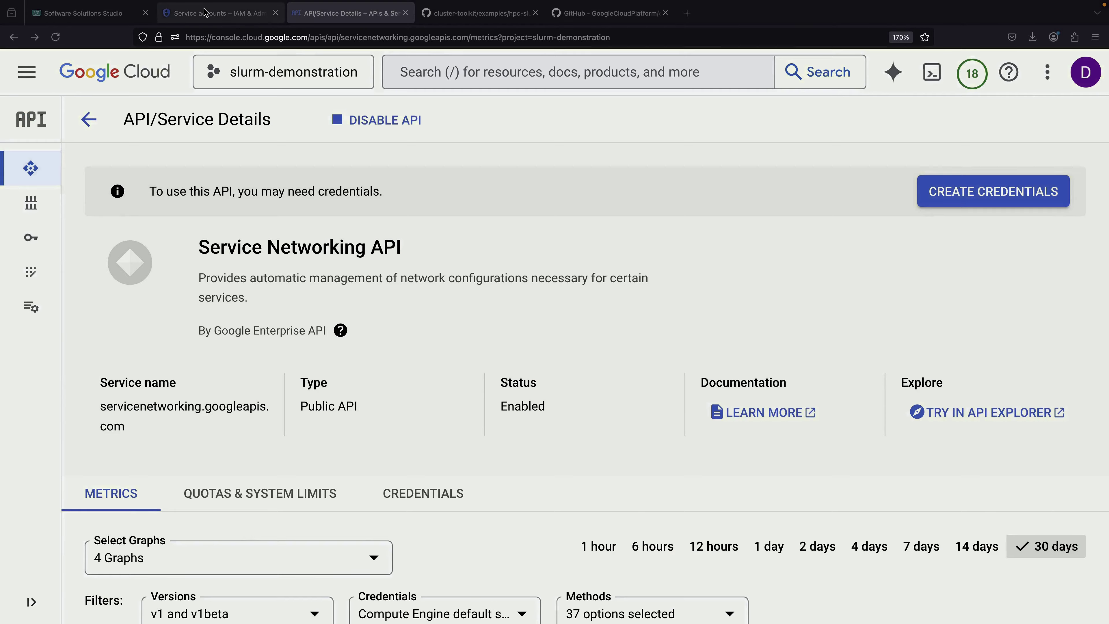
# Clear the Cloud Shell terminal, rerun gcluster create for examples/hpc-slurm.yaml with project_id=slurm-demonstration, and review its output
pyautogui.click(221, 13)
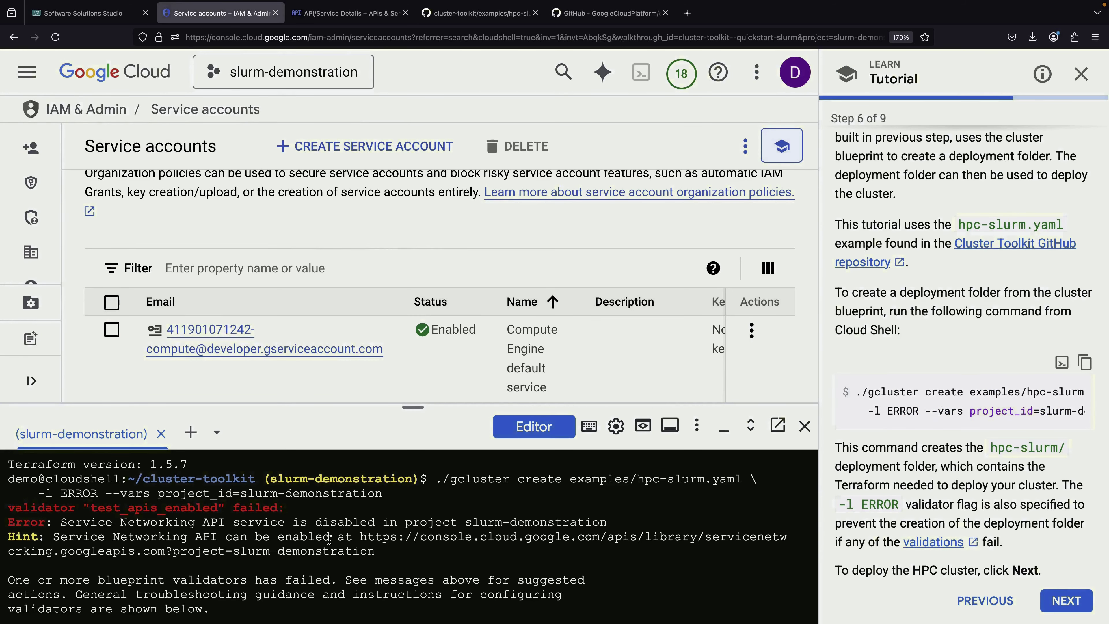
pyautogui.write('clear')
pyautogui.press('Return')
pyautogui.press('Up')
pyautogui.press('Up')
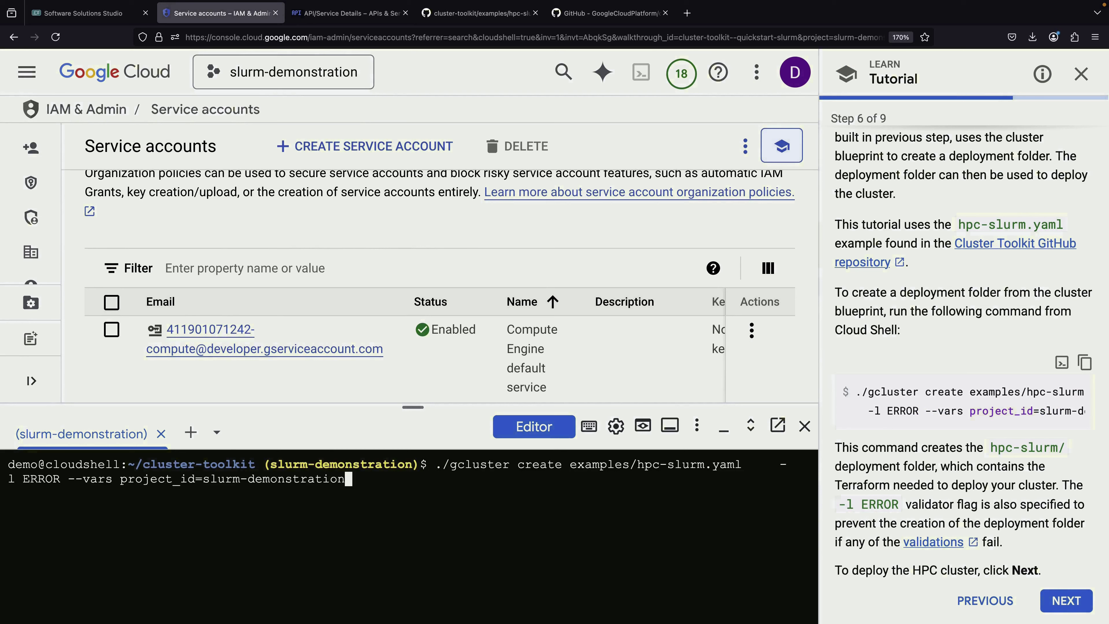
pyautogui.press('Return')
pyautogui.scroll(2, 293, 514)
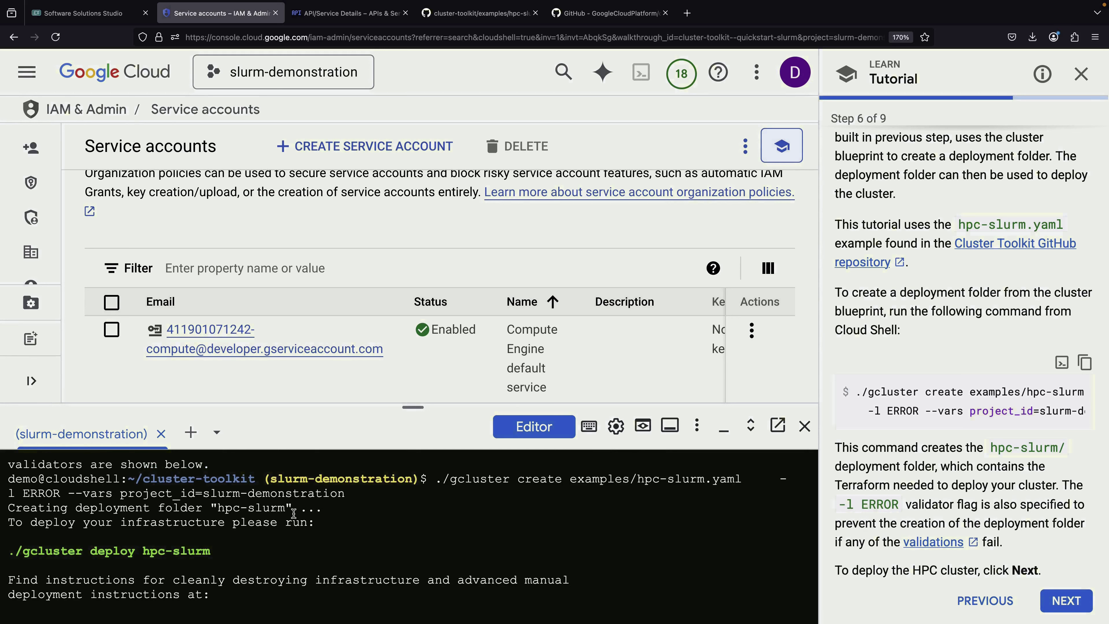
pyautogui.scroll(-1, 296, 542)
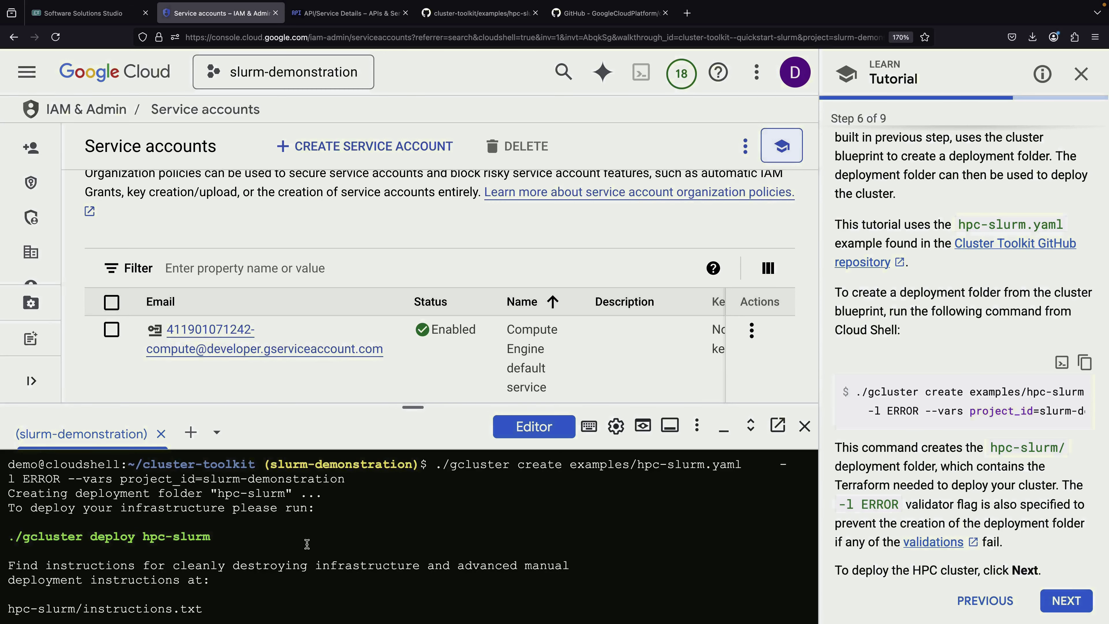
pyautogui.scroll(-1, 307, 544)
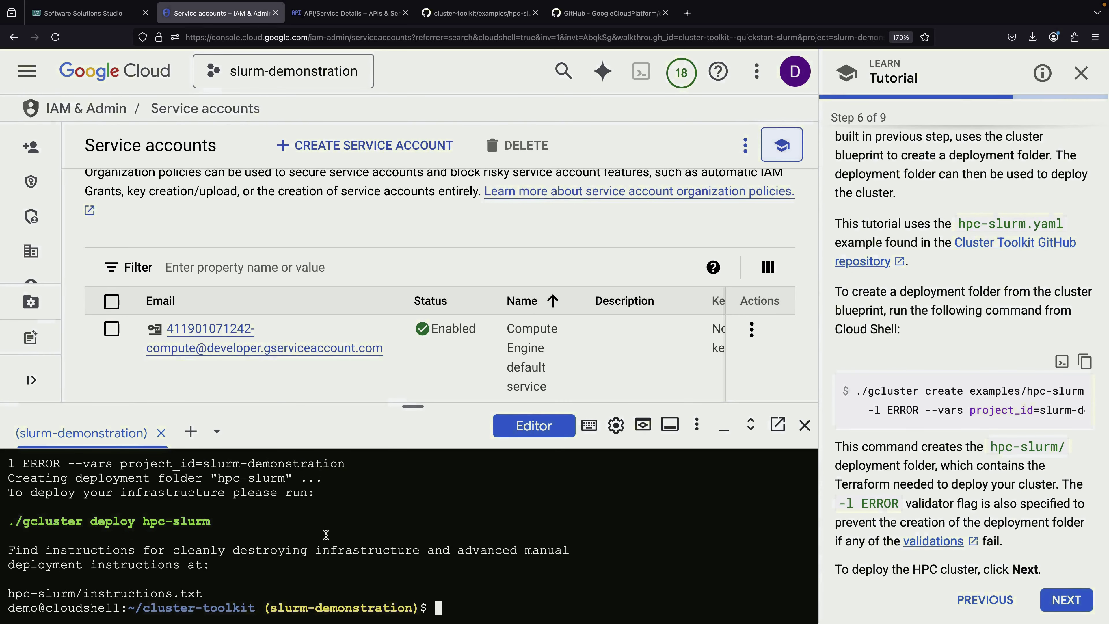
# Change into the hpc-slurm directory and its primary subfolder, listing the contents of each
pyautogui.write('cd hpc-slurm/')
pyautogui.press('Return')
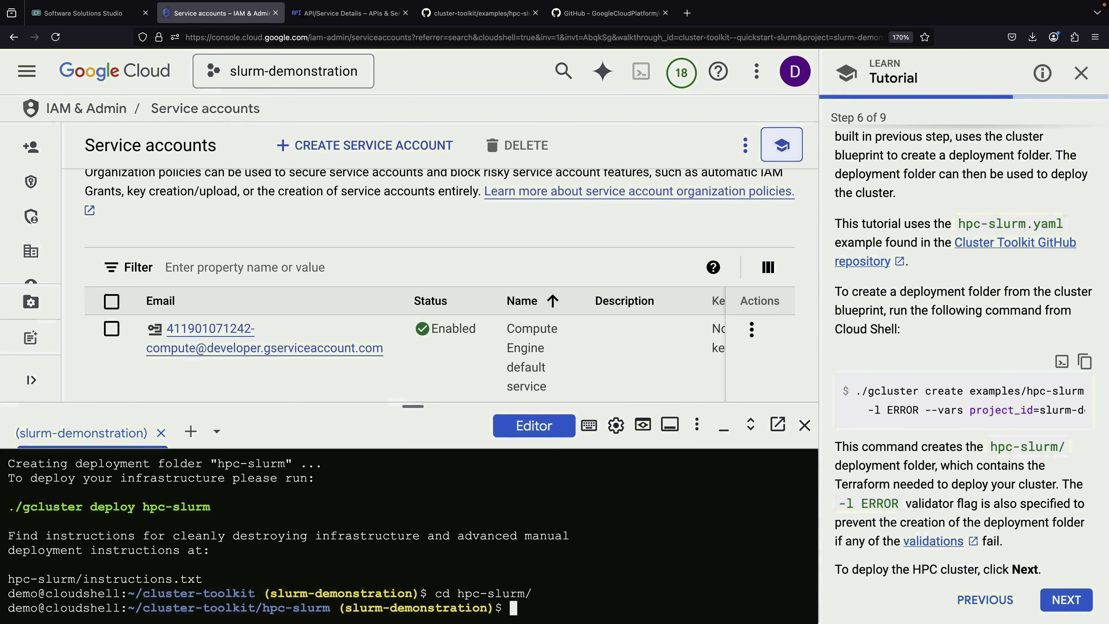
pyautogui.write('ls')
pyautogui.press('Return')
pyautogui.write('cd primary/')
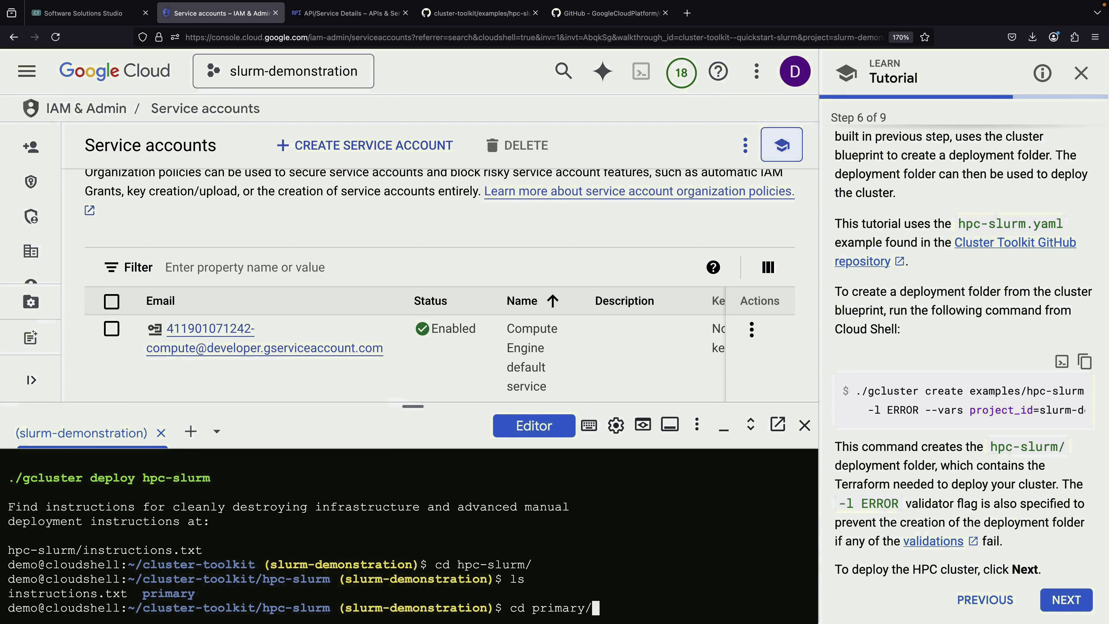
pyautogui.press('Return')
pyautogui.write('ls')
pyautogui.press('Return')
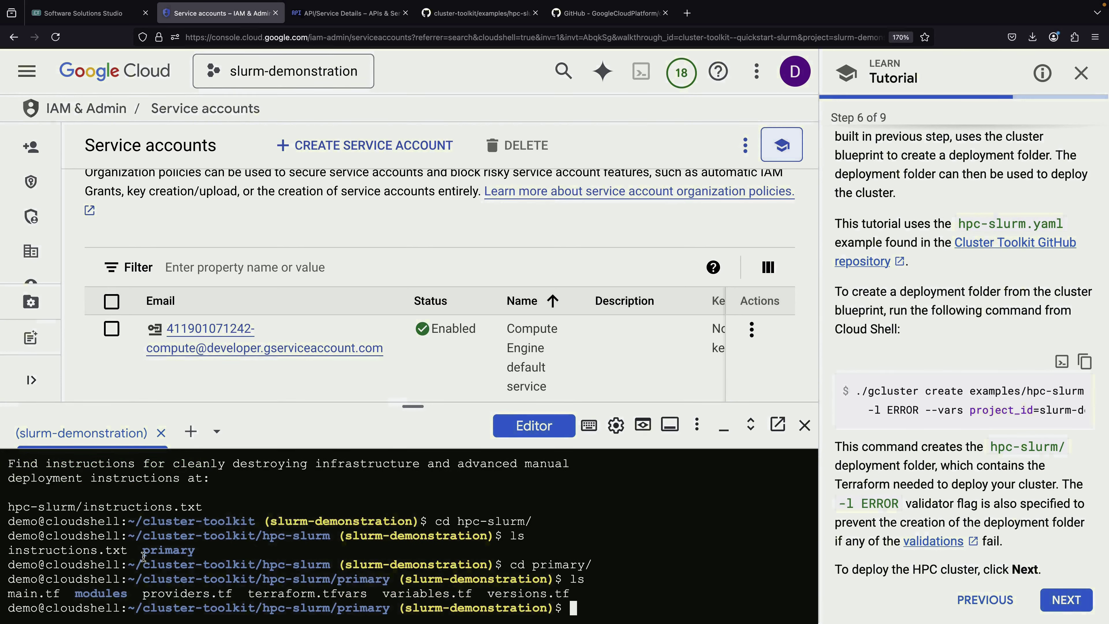
# Change into the modules folder and its embedded subfolder, listing the contents of each
pyautogui.write('cd modules/')
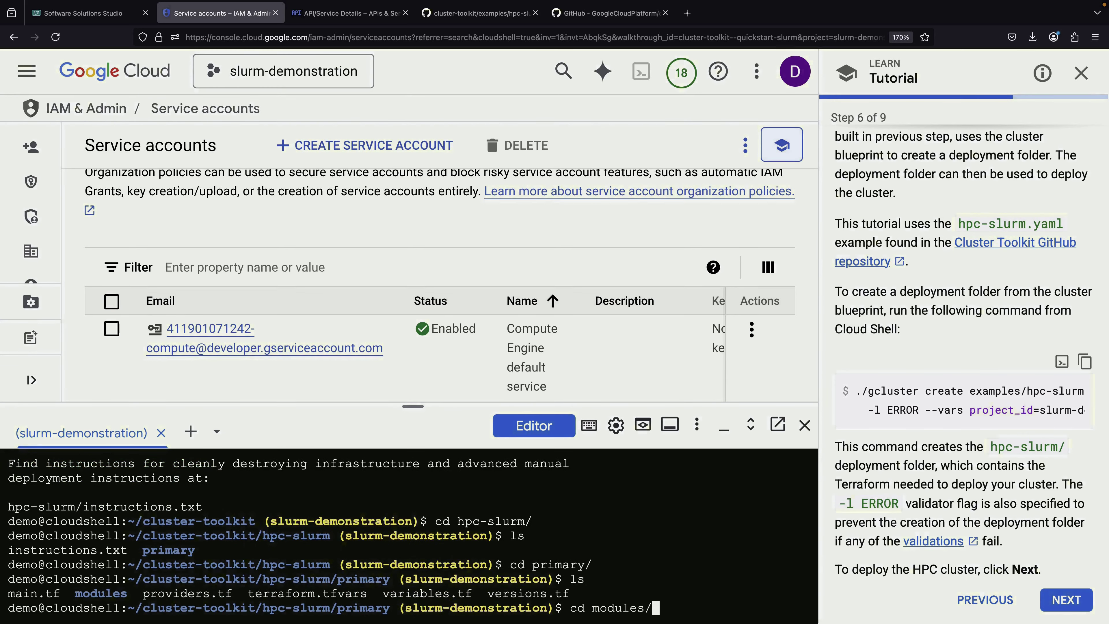
pyautogui.press('Return')
pyautogui.write('ls')
pyautogui.press('Return')
pyautogui.write('cd embedded/')
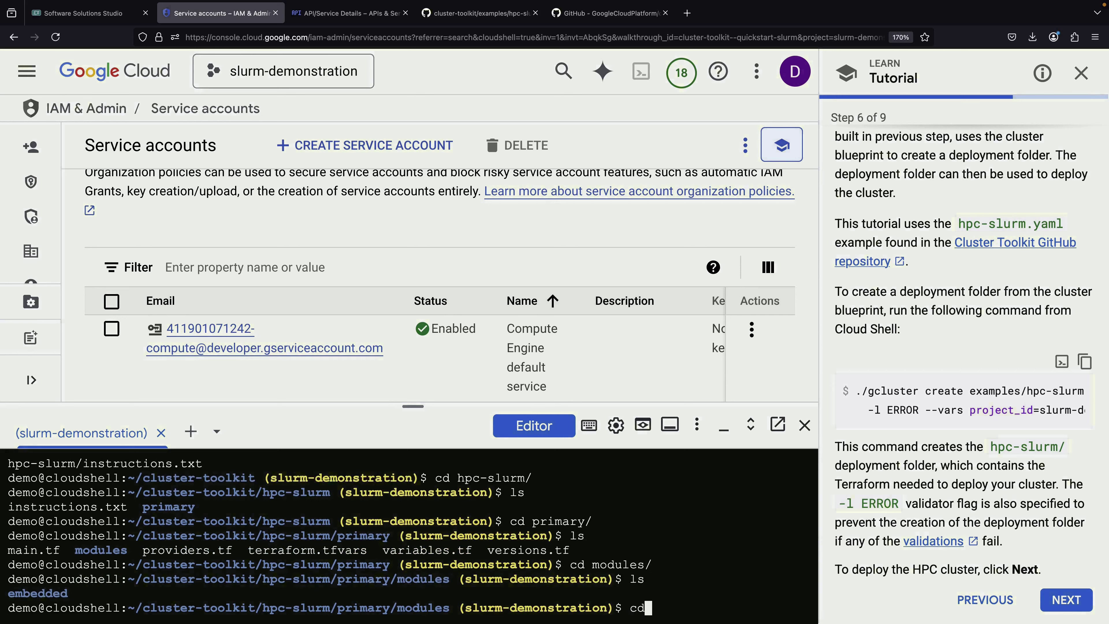
pyautogui.press('Return')
pyautogui.write('ls')
pyautogui.press('Return')
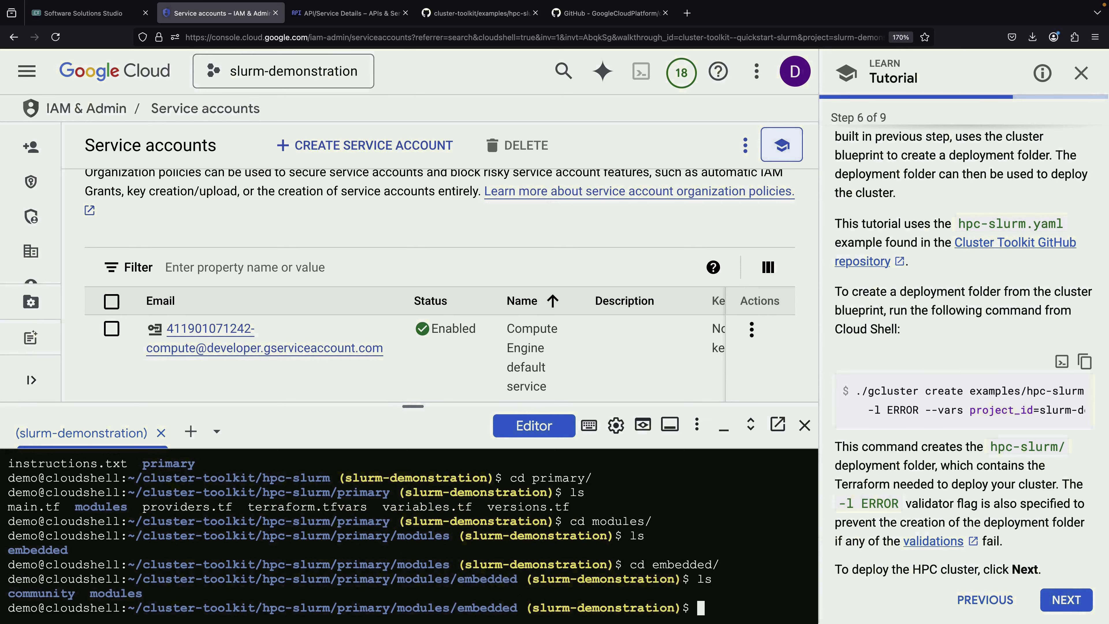
# Return the terminal from the embedded modules folder to the cluster-toolkit directory
pyautogui.write('cd ../../')
pyautogui.press('Return')
pyautogui.write('cd ')
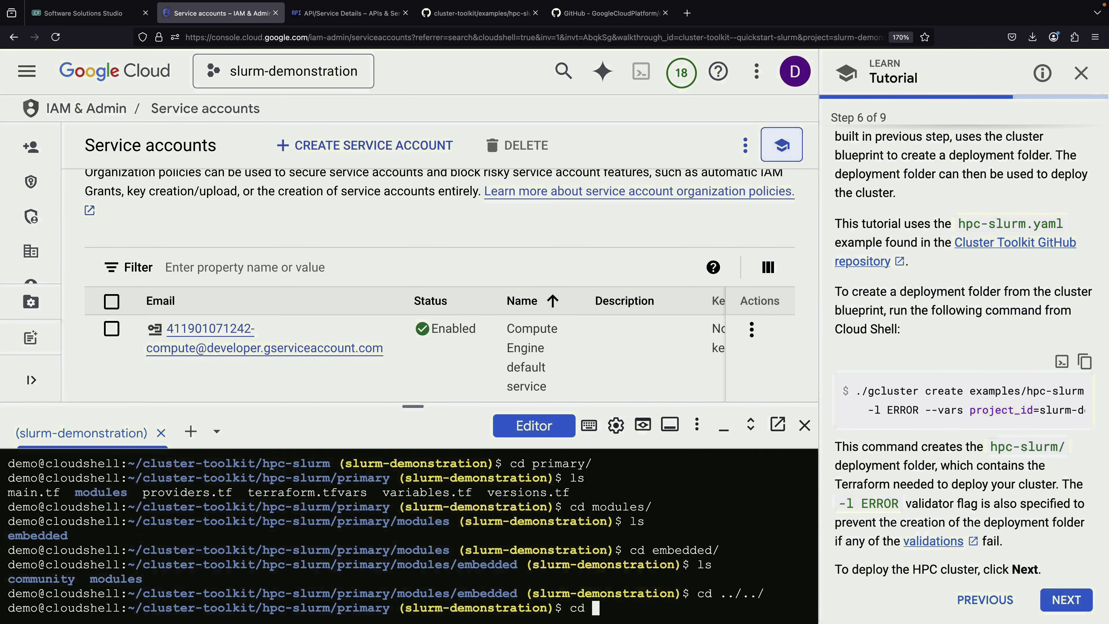
pyautogui.write('../../')
pyautogui.press('Return')
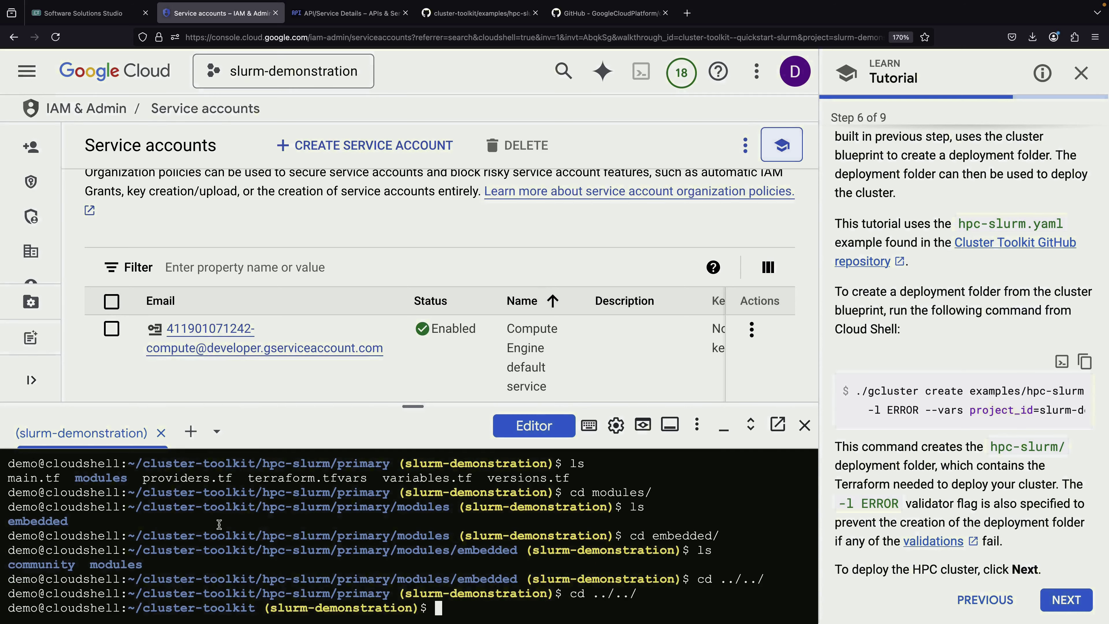
# Copy the deploy command from the earlier gcluster create output and run ./gcluster deploy hpc-slurm
pyautogui.scroll(5, 220, 525)
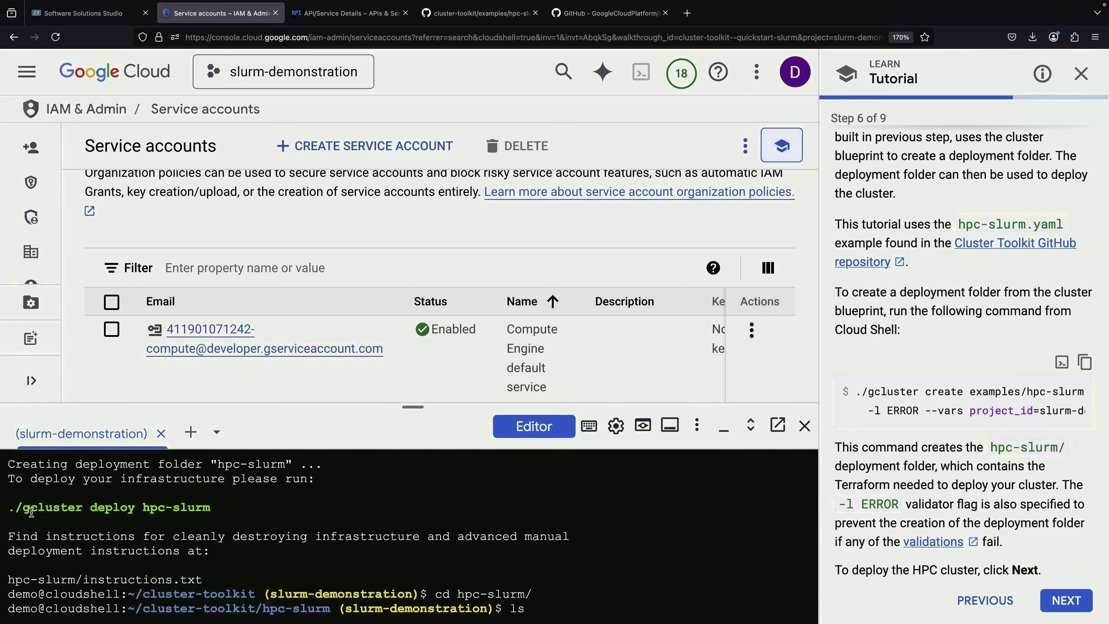
pyautogui.moveTo(9, 509); pyautogui.dragTo(209, 509)
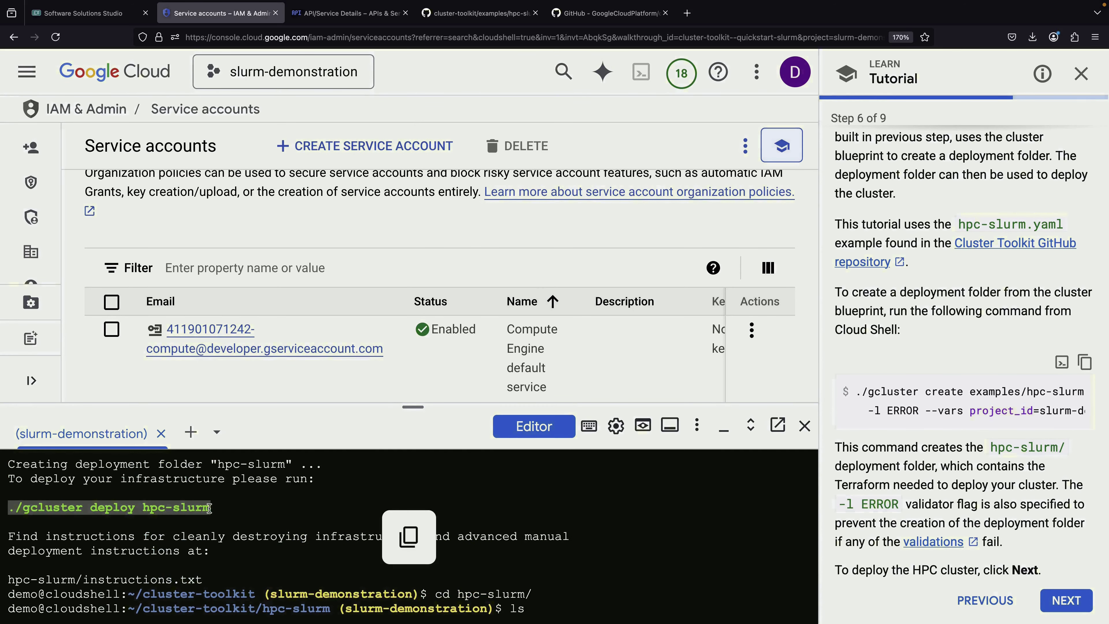
pyautogui.click(291, 513)
pyautogui.scroll(-5, 291, 513)
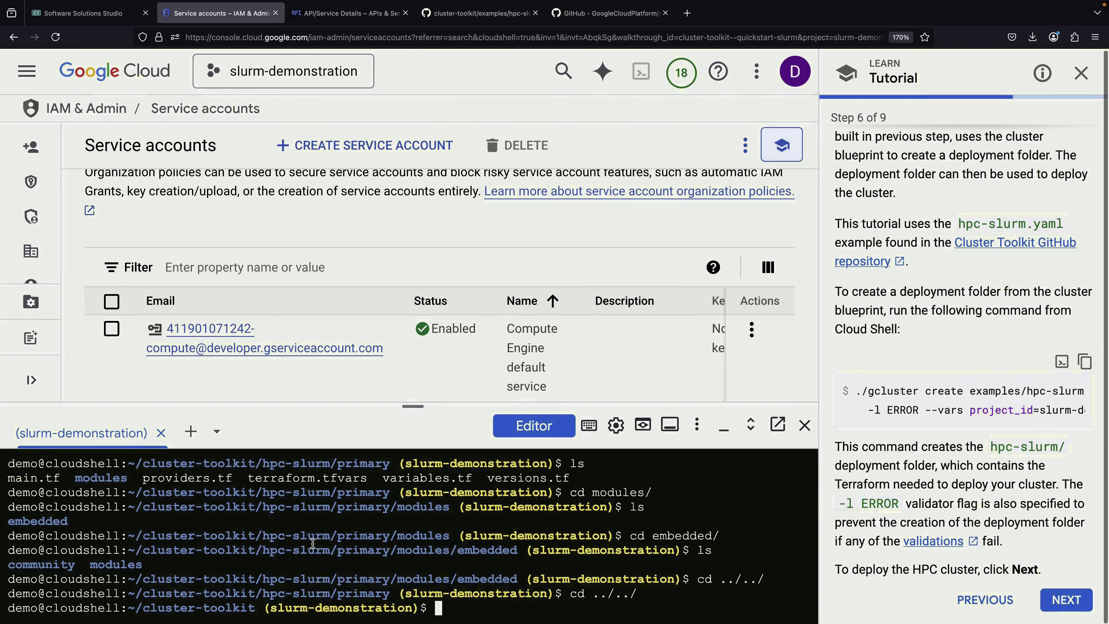
pyautogui.write('./gcluster deploy hpc-slurm')
pyautogui.press('Return')
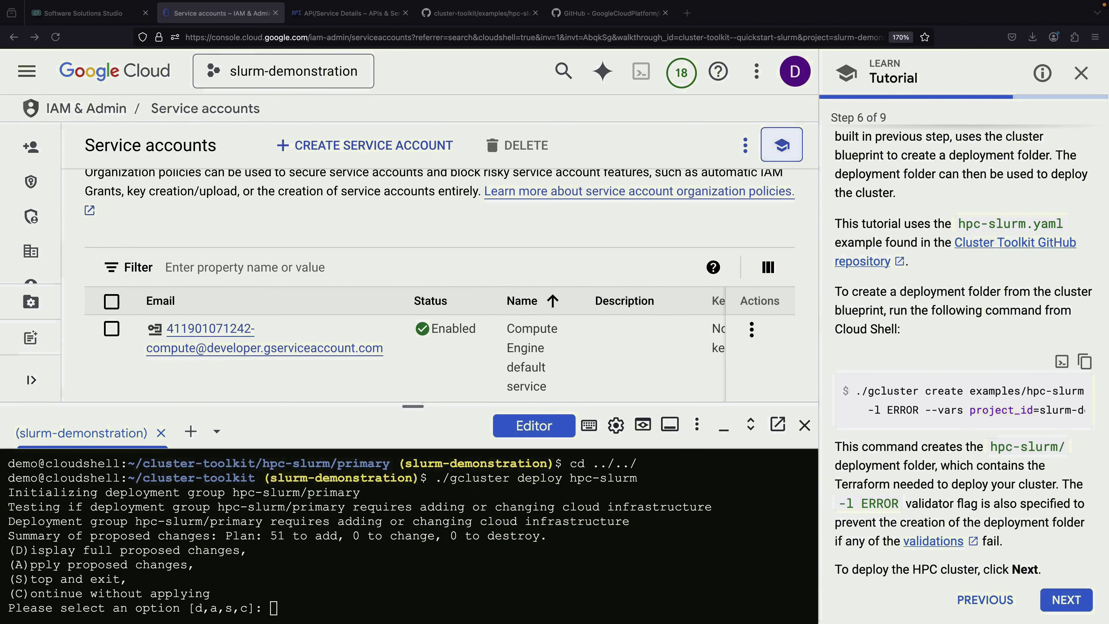
# Review the deployment plan summary and choose option a to apply the proposed changes
pyautogui.click(300, 582)
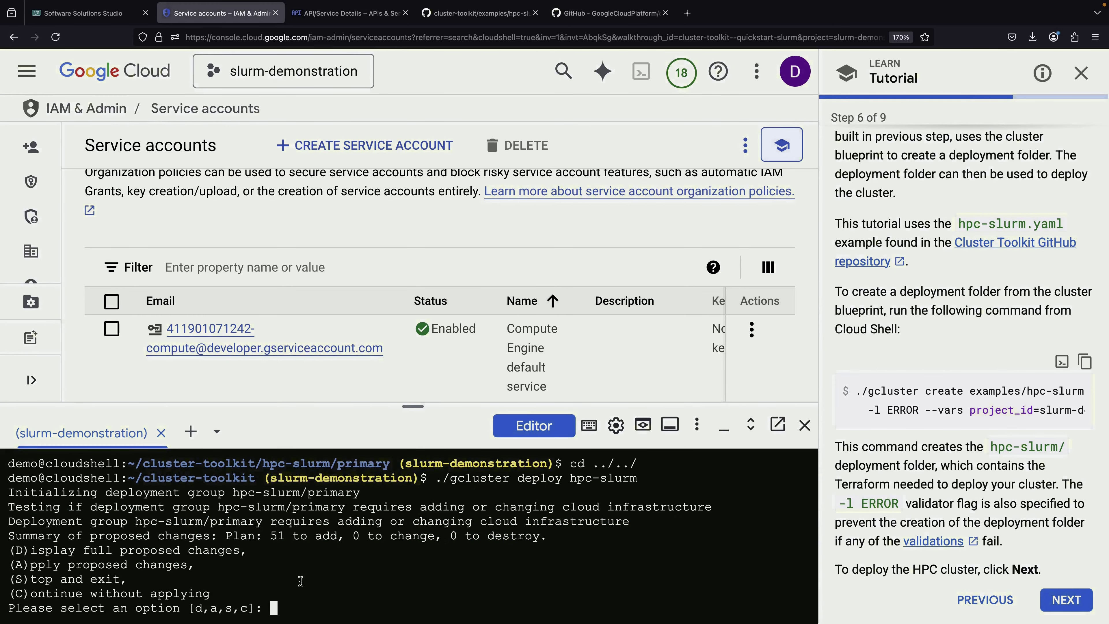
pyautogui.moveTo(270, 537); pyautogui.dragTo(337, 537)
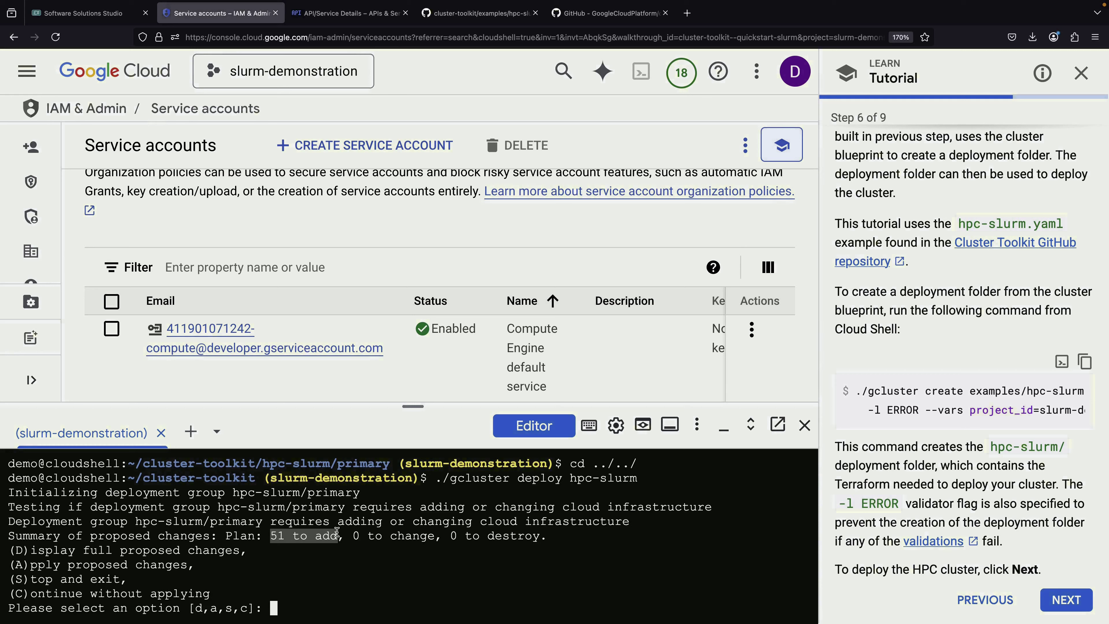
pyautogui.click(313, 577)
pyautogui.write('a')
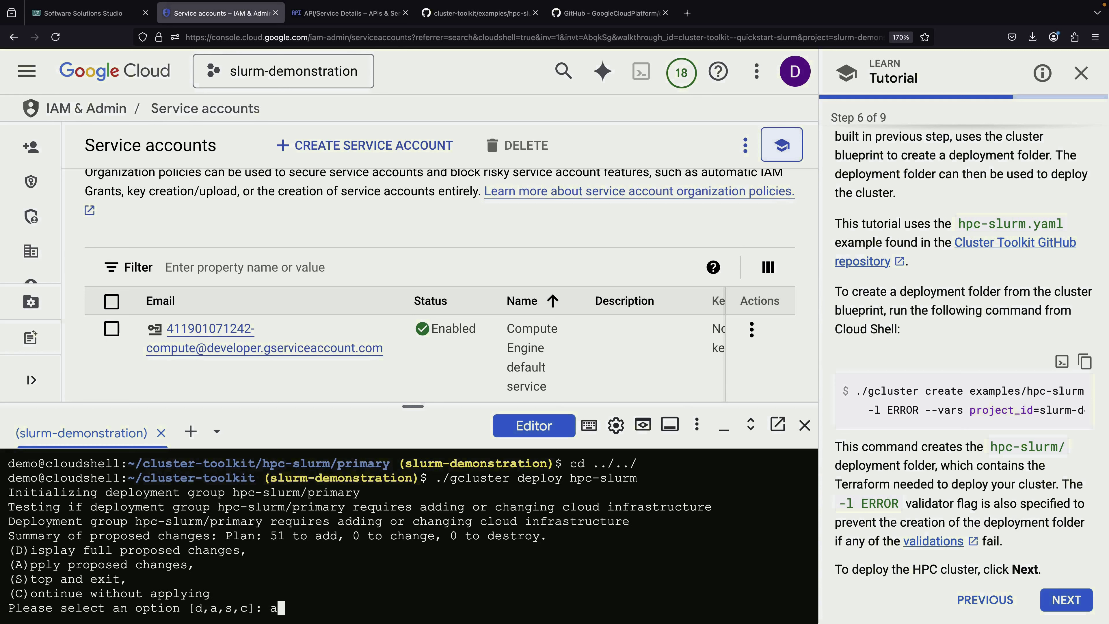
pyautogui.press('Return')
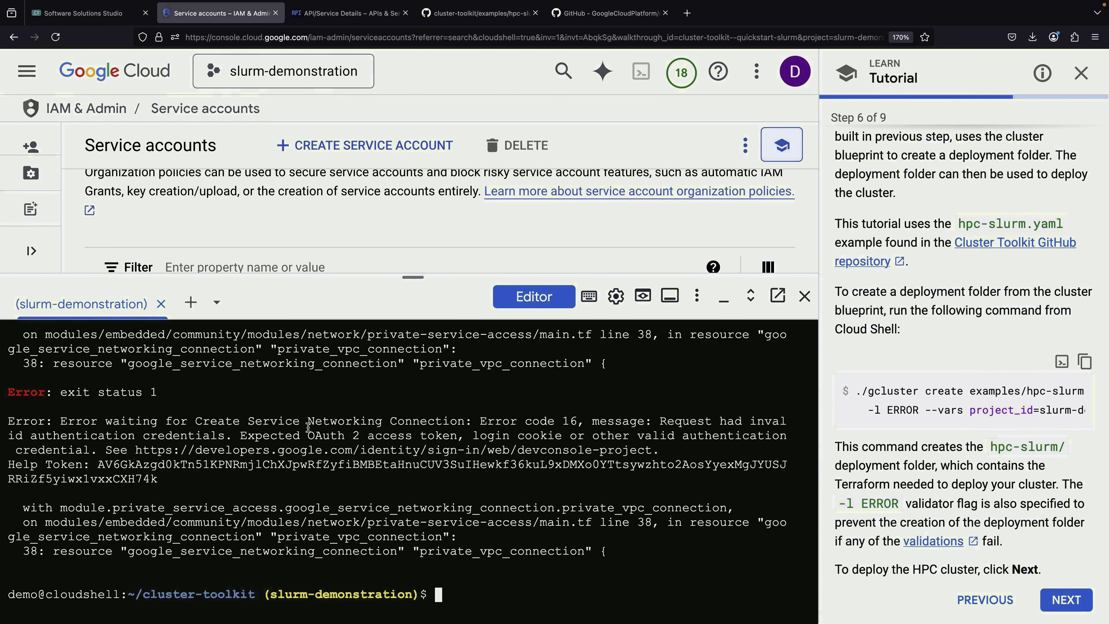
# After checking the Service Networking API details page, rerun ./gcluster deploy hpc-slurm and apply the proposed changes with option a
pyautogui.click(345, 13)
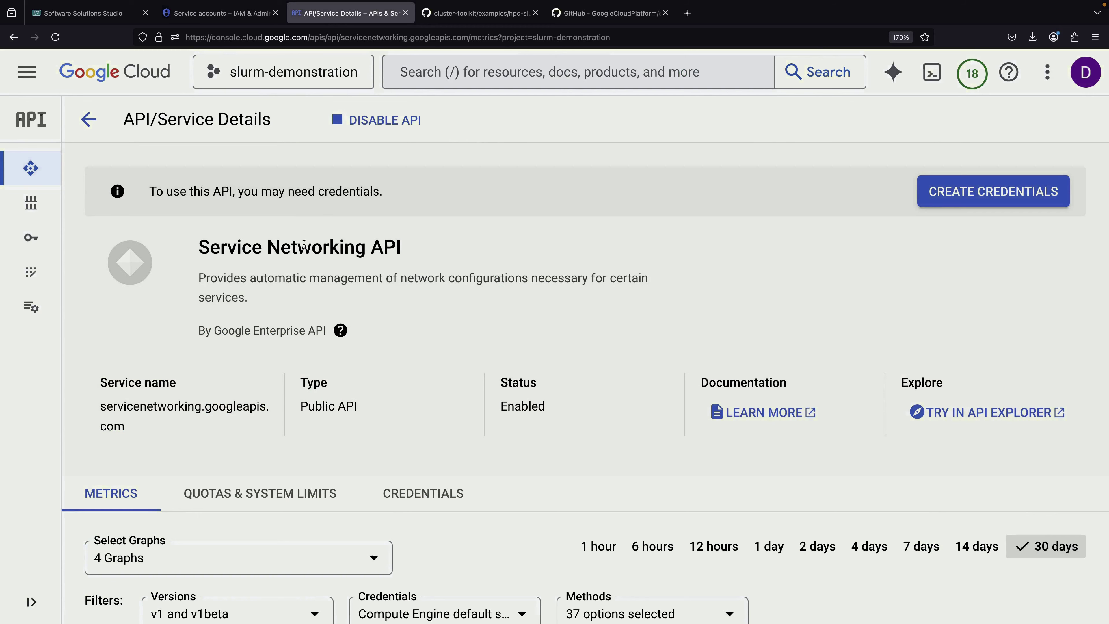
pyautogui.click(220, 13)
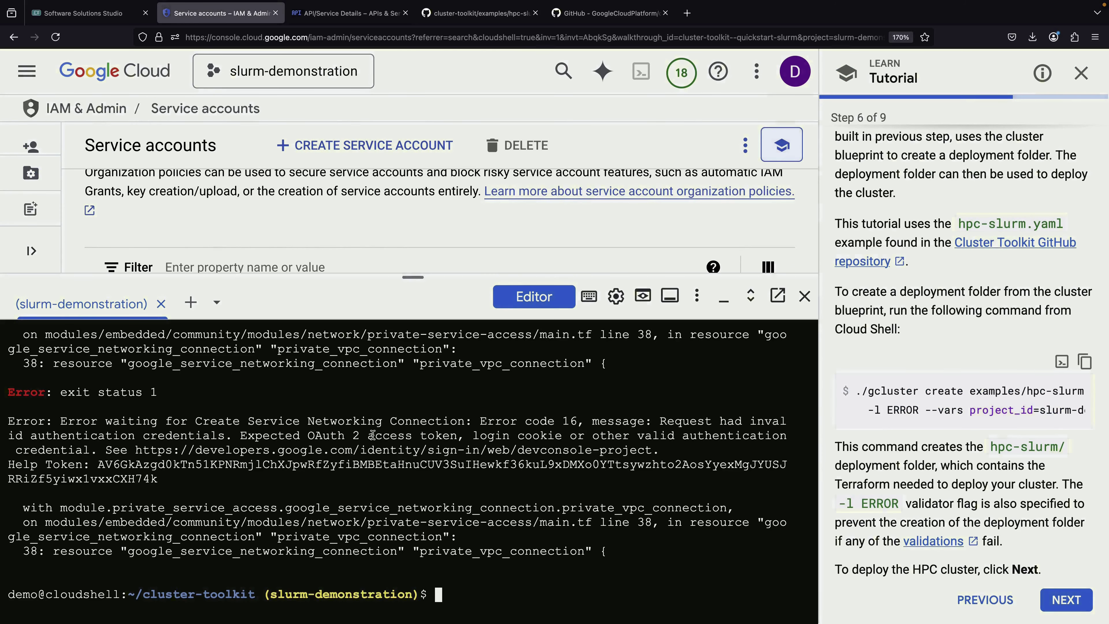
pyautogui.press('Up')
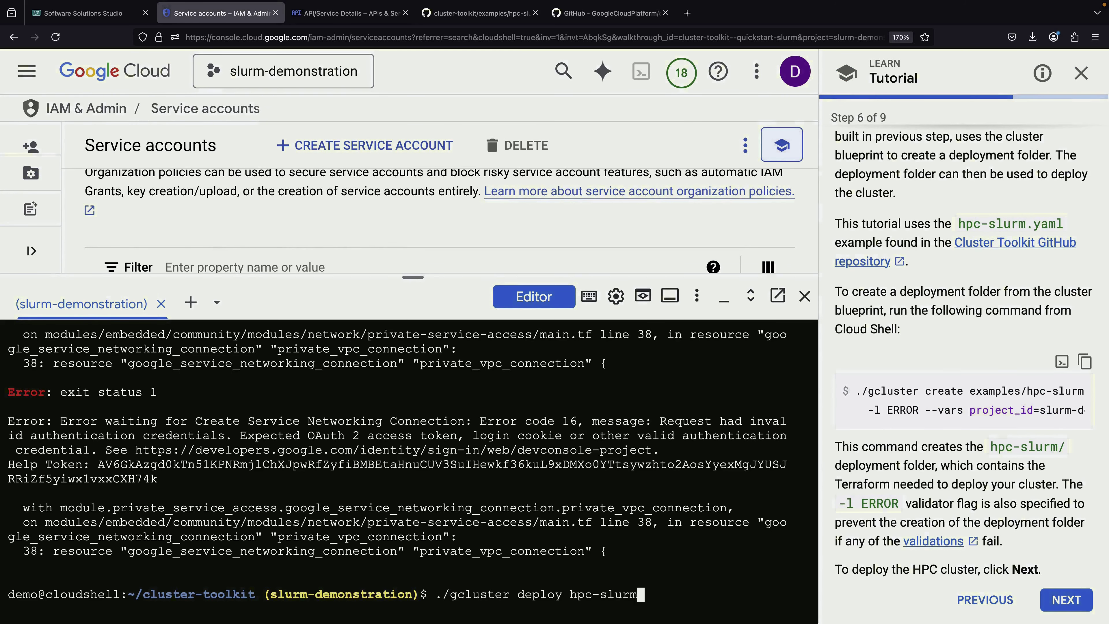
pyautogui.press('Return')
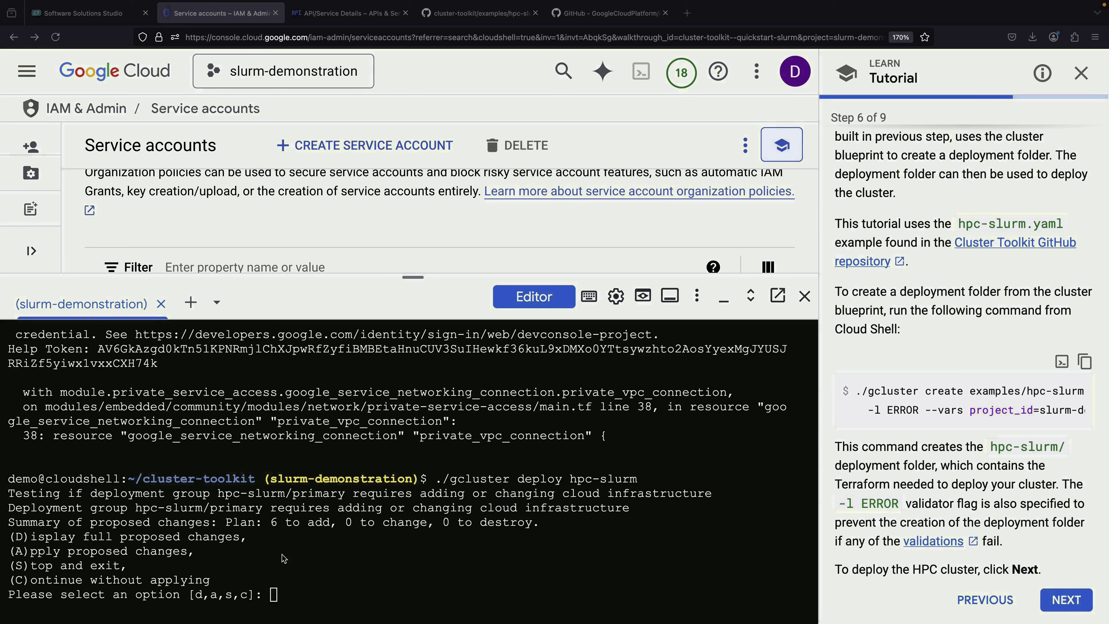
pyautogui.press('Return')
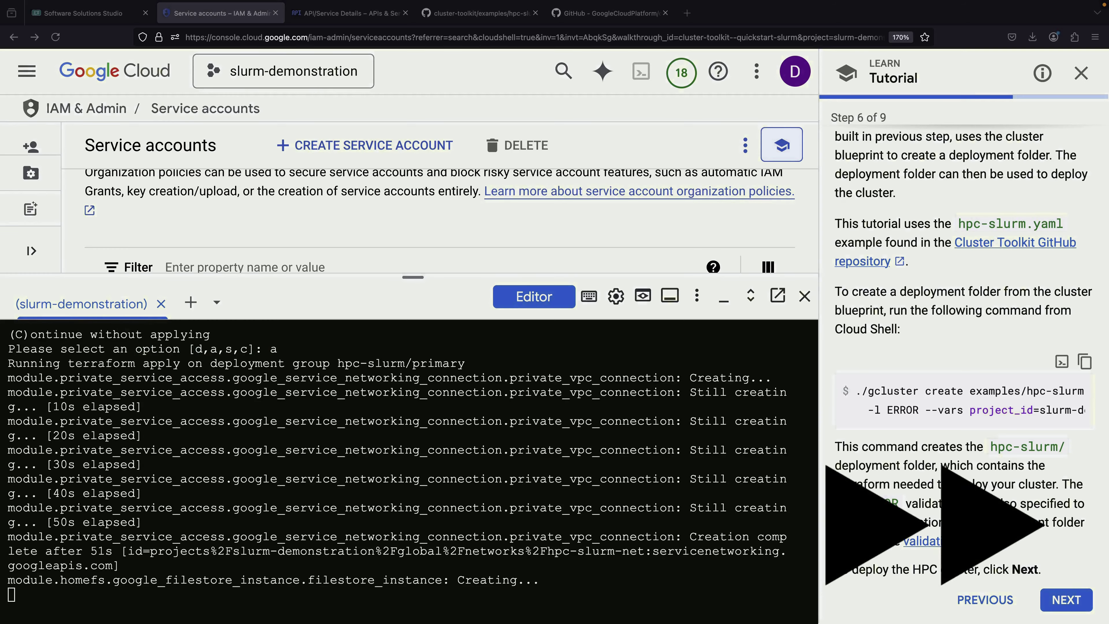
# Close the Service Networking API details page and shrink the Cloud Shell terminal to give the console page more room
pyautogui.click(350, 13)
pyautogui.click(406, 13)
pyautogui.click(227, 13)
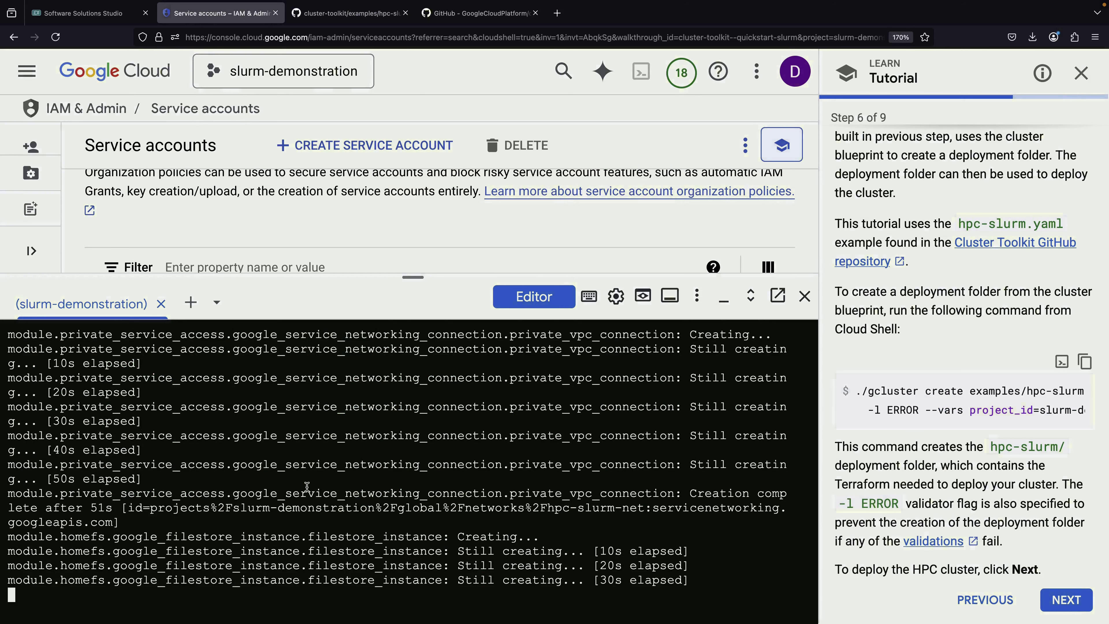
pyautogui.moveTo(413, 272); pyautogui.dragTo(414, 390)
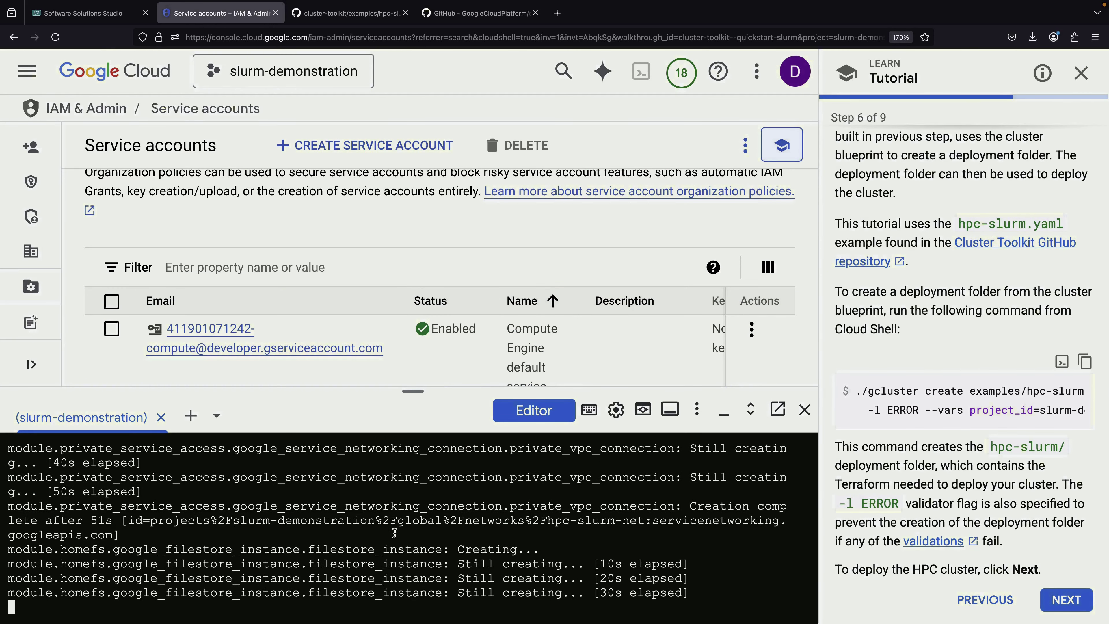
# Open the project's Compute Engine VM instances page from the console home and make room to see the cluster VMs
pyautogui.click(109, 75)
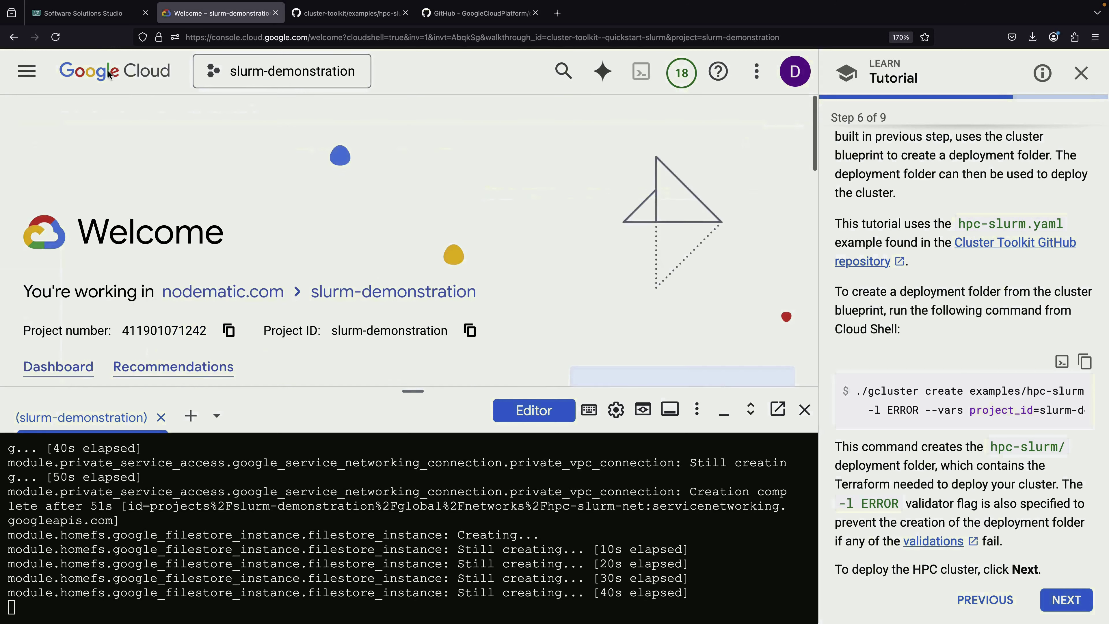
pyautogui.scroll(-5, 288, 295)
pyautogui.scroll(-5, 288, 297)
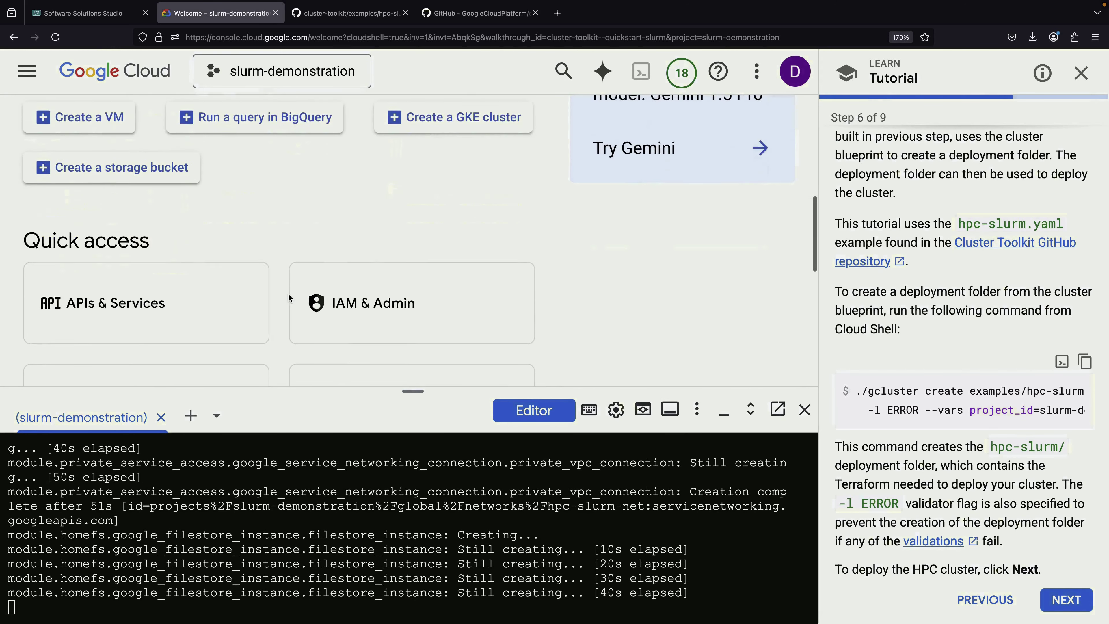
pyautogui.click(359, 238)
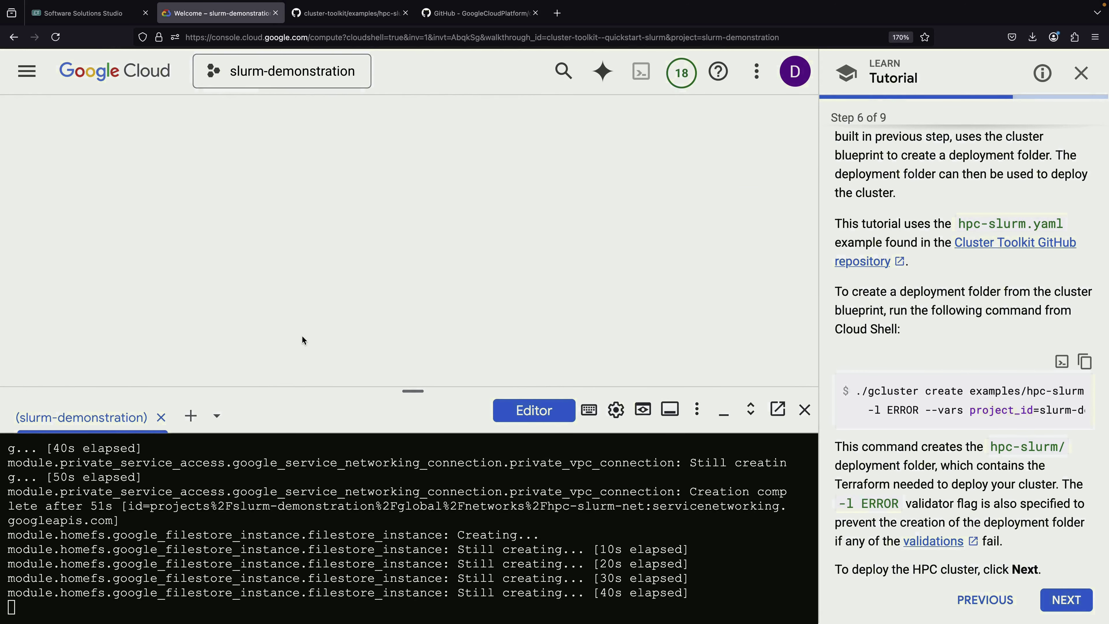
pyautogui.moveTo(421, 391); pyautogui.dragTo(421, 446)
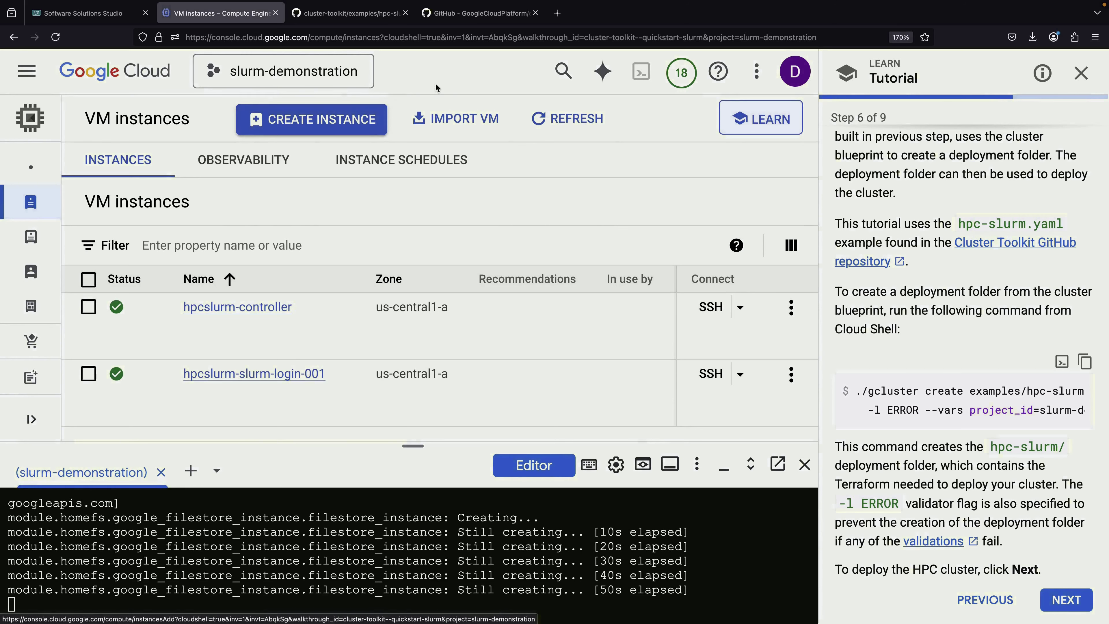
# Search the console for filestore and open the Filestore instances page
pyautogui.click(563, 71)
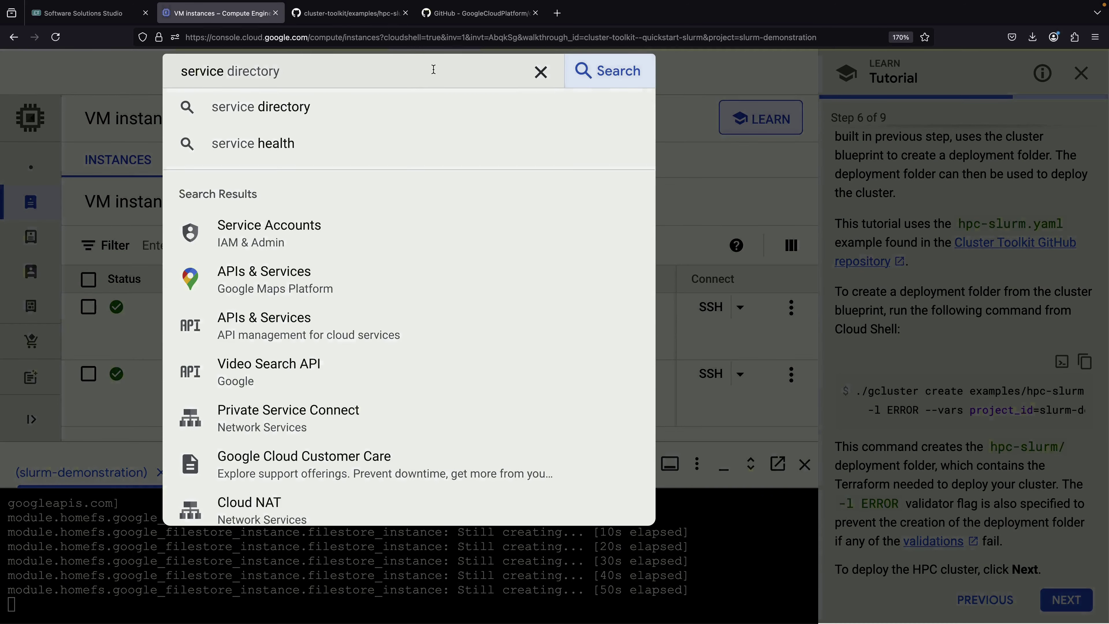
pyautogui.write('filestore')
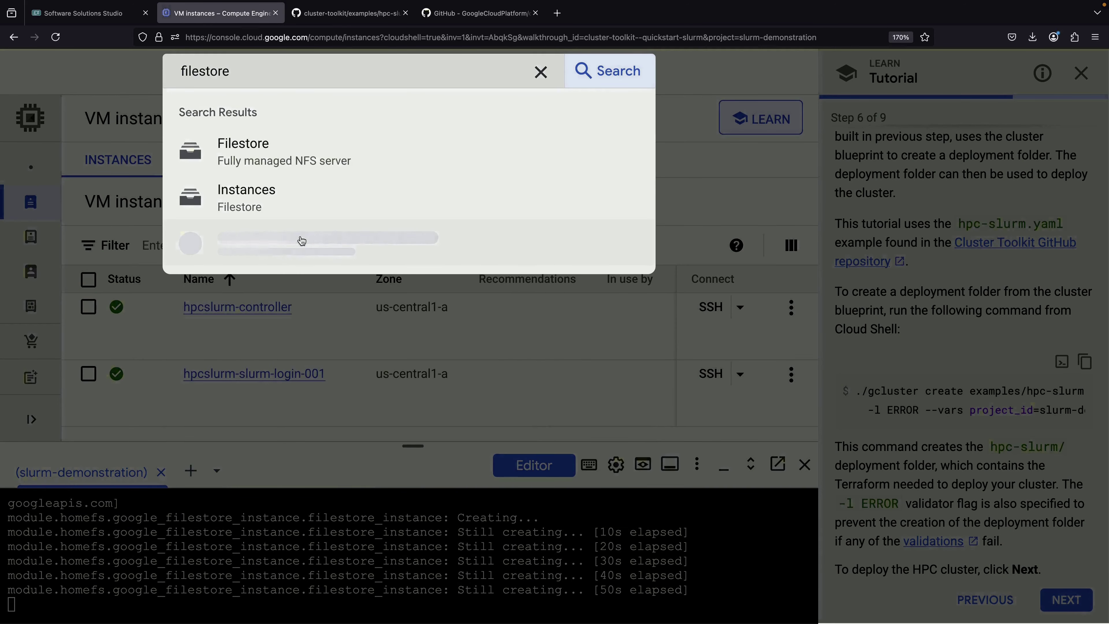
pyautogui.click(292, 162)
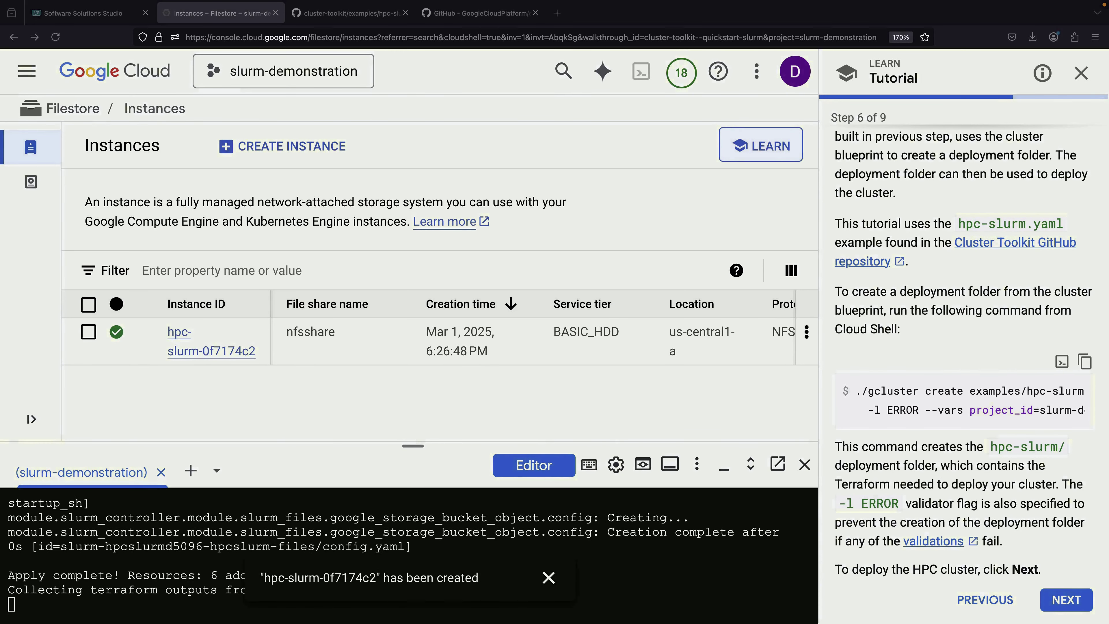
# Dismiss the instance-created notification and enlarge the Cloud Shell terminal to read the final deployment output
pyautogui.click(547, 578)
pyautogui.moveTo(416, 454); pyautogui.dragTo(415, 379)
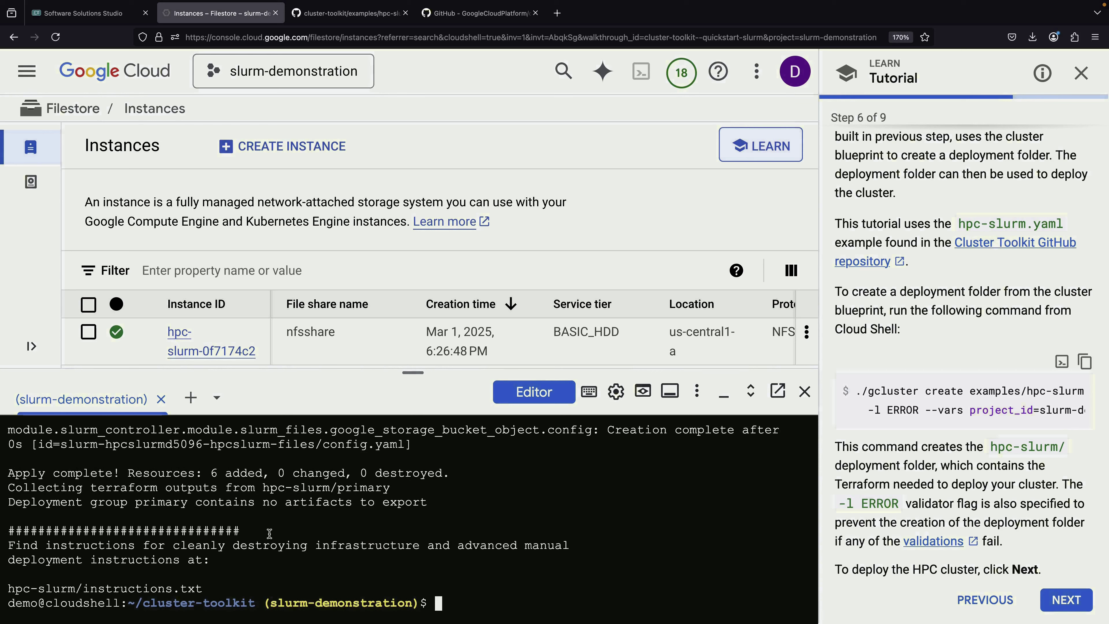
pyautogui.doubleClick(278, 546)
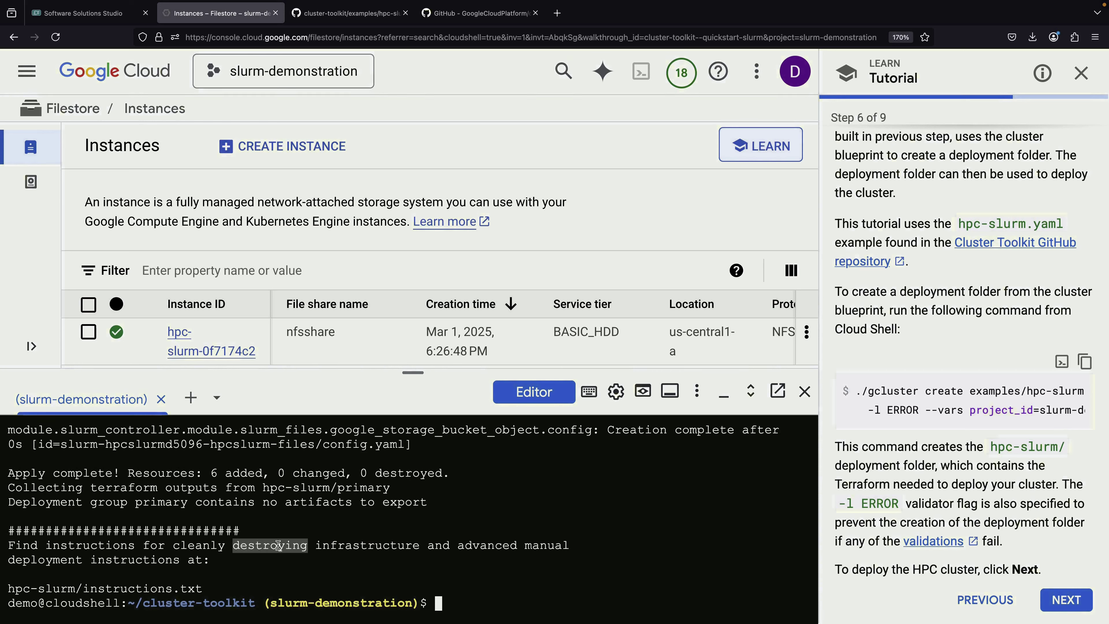
pyautogui.click(275, 560)
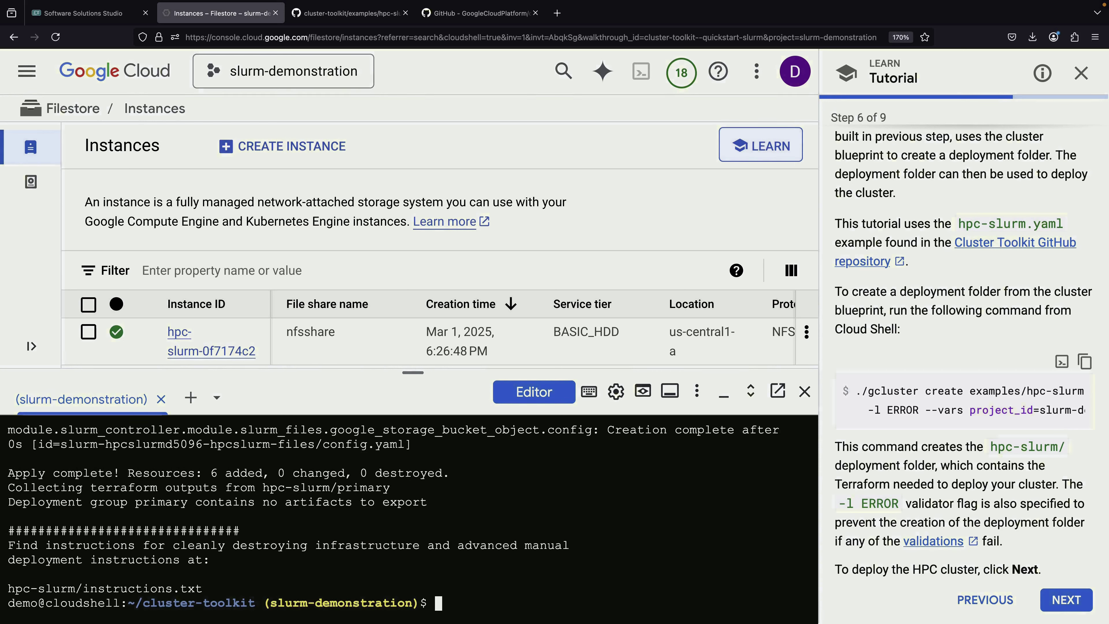
# Print hpc-slurm/instructions.txt with cat and read its instructions for destroying the infrastructure
pyautogui.write('cat hpc')
pyautogui.press('Tab')
pyautogui.write('c')
pyautogui.press('BackSpace')
pyautogui.write('i')
pyautogui.press('Tab')
pyautogui.press('Return')
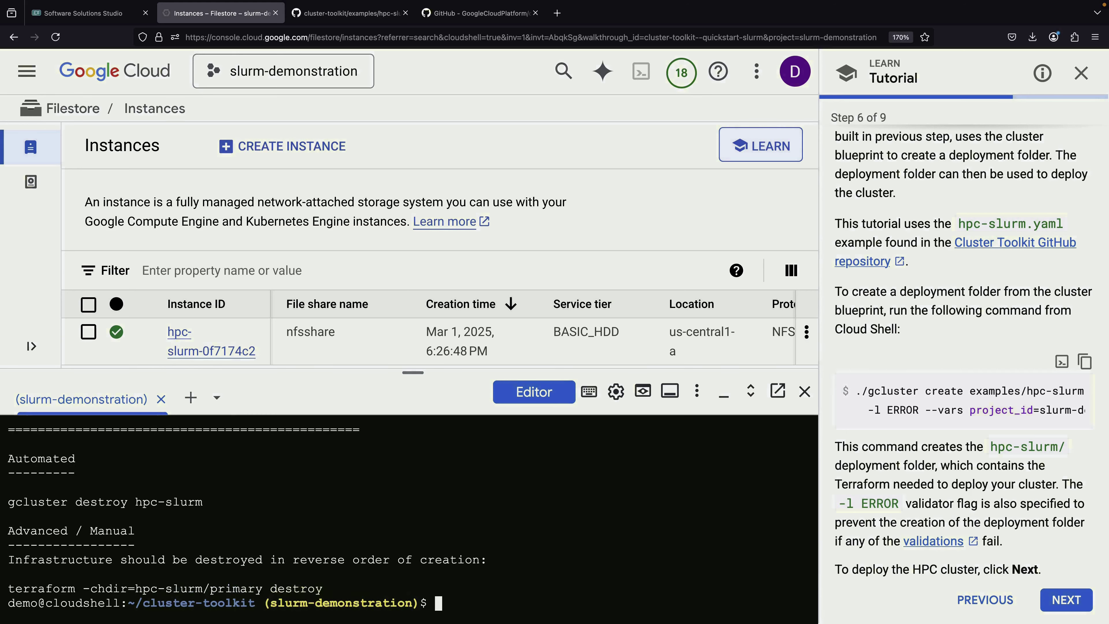
pyautogui.scroll(1, 169, 529)
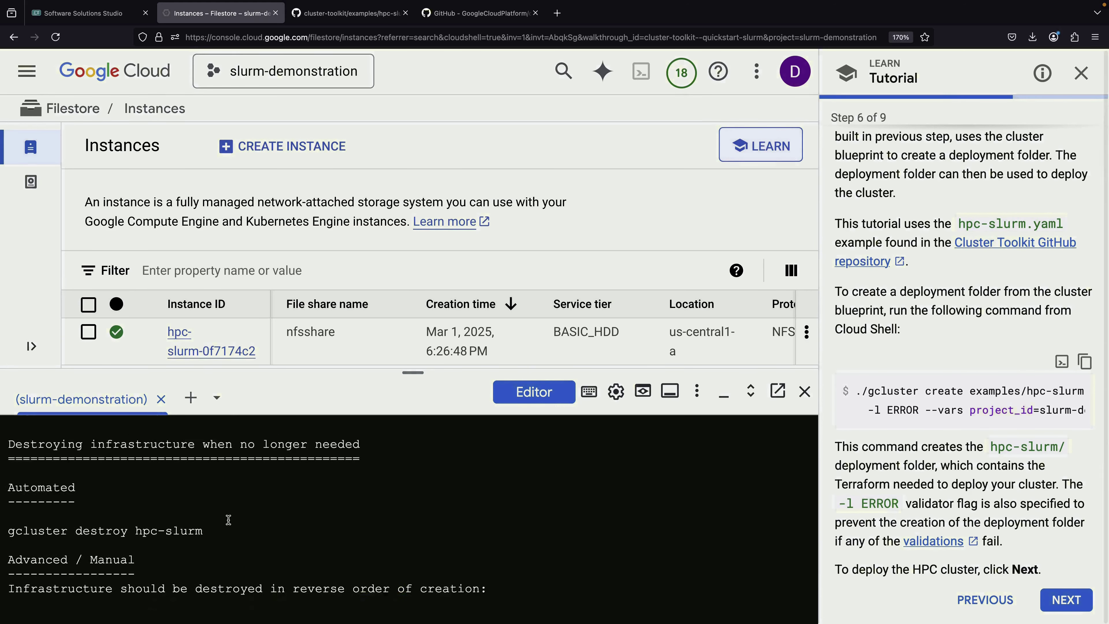
# Review the earlier Terraform apply output for the Slurm startup script objects and the Filestore instance
pyautogui.scroll(5, 204, 510)
pyautogui.scroll(6, 352, 523)
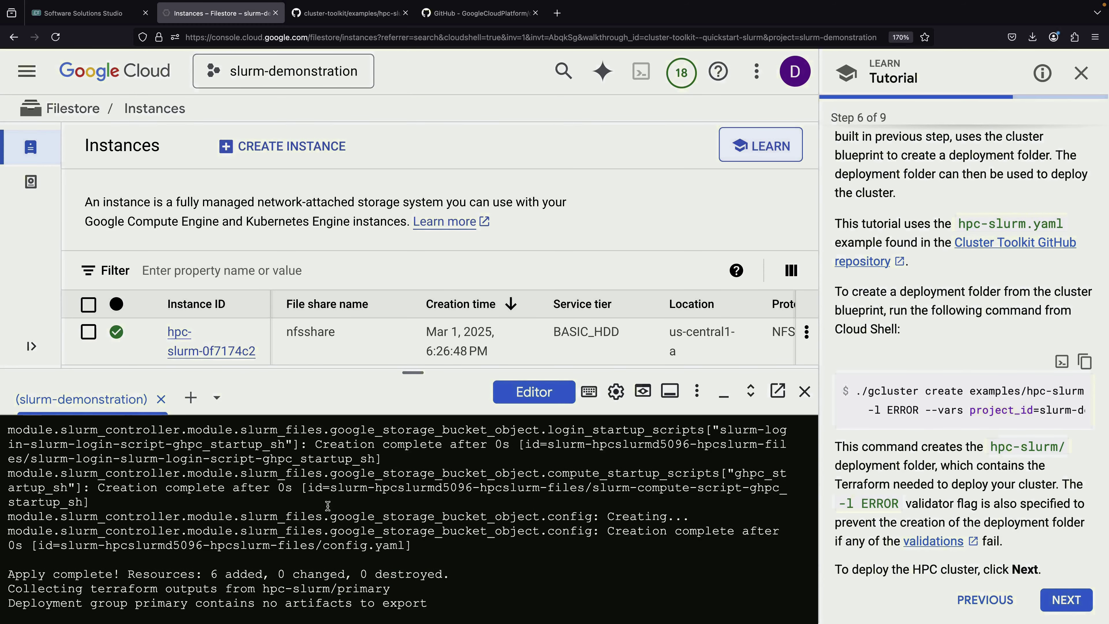
pyautogui.scroll(3, 428, 513)
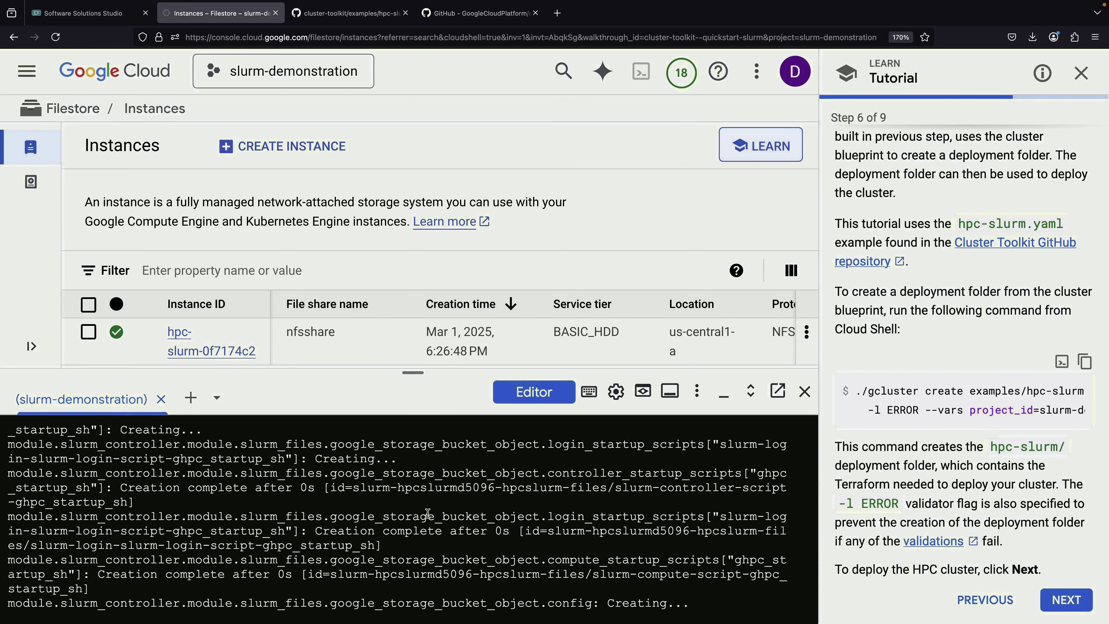
pyautogui.scroll(6, 369, 487)
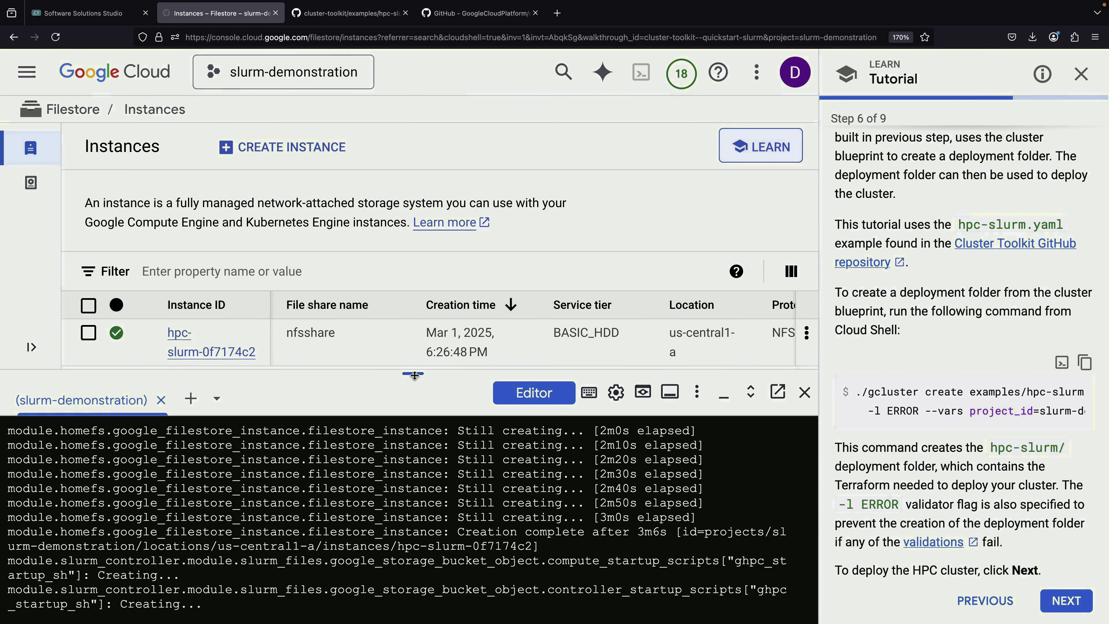
# Shrink the Cloud Shell terminal, return to the console welcome page, and examine the nodeset and partition modules in hpc-slurm.yaml on GitHub
pyautogui.moveTo(415, 375); pyautogui.dragTo(414, 481)
pyautogui.click(105, 71)
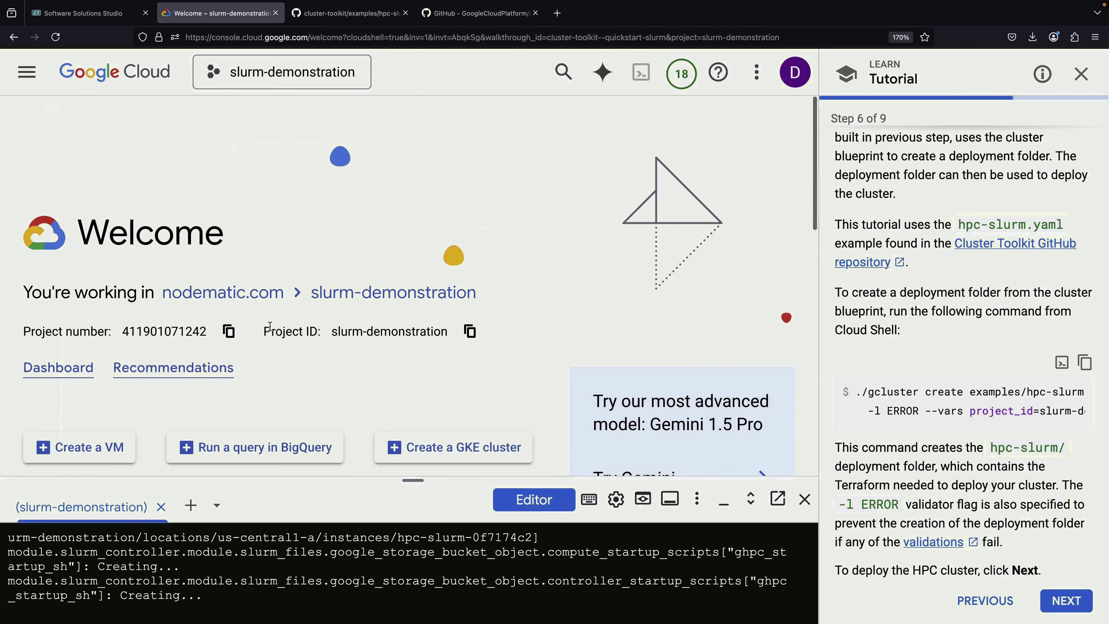
pyautogui.click(346, 18)
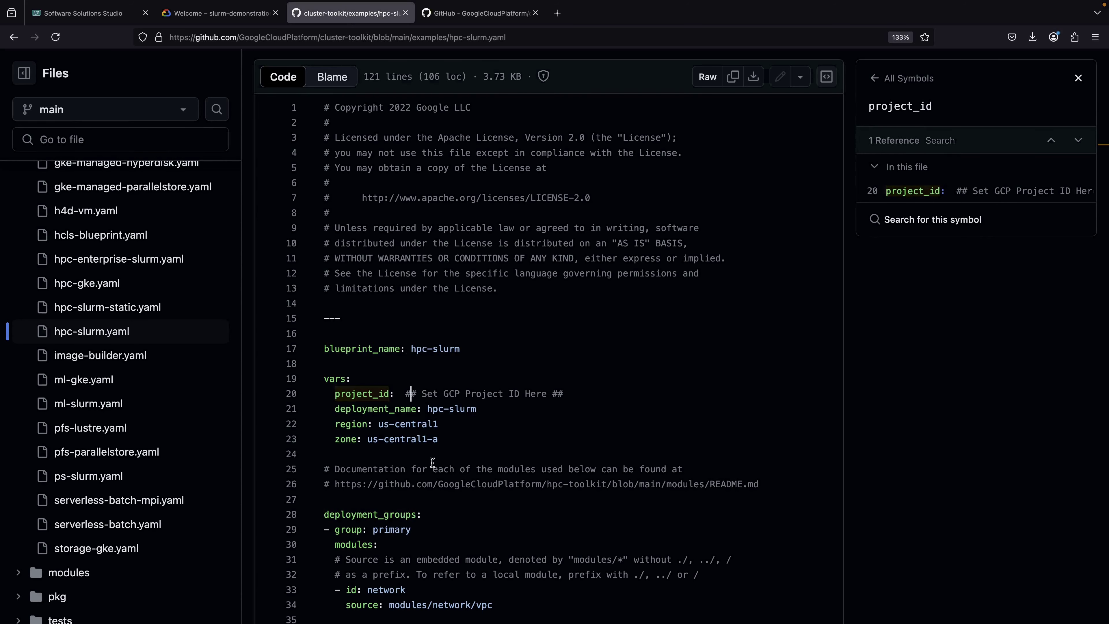
pyautogui.scroll(-20, 433, 462)
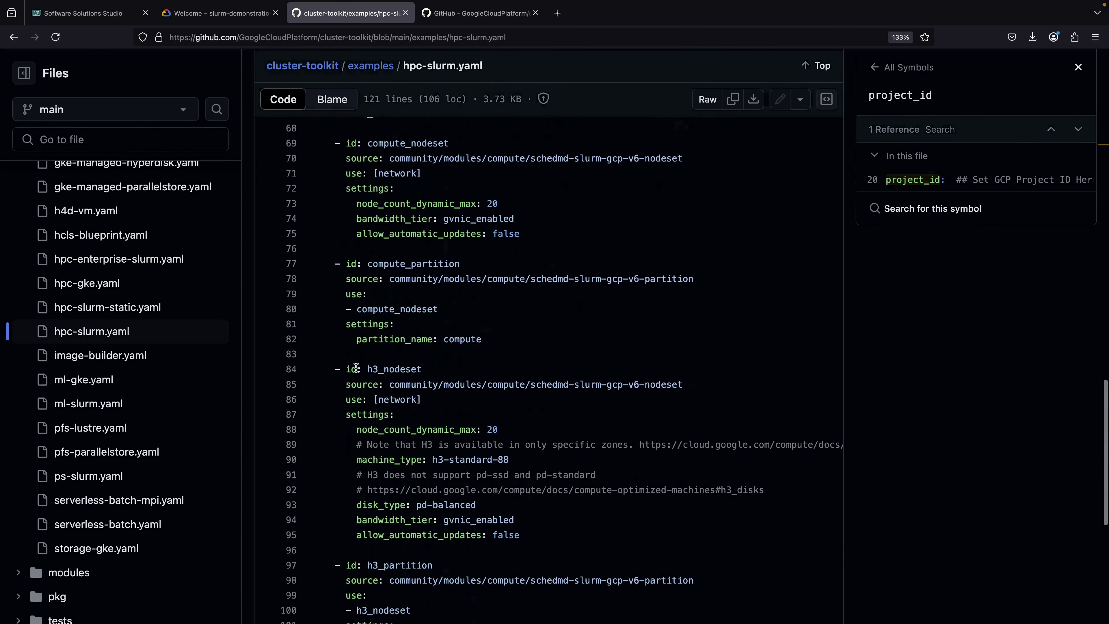
pyautogui.scroll(-1, 475, 430)
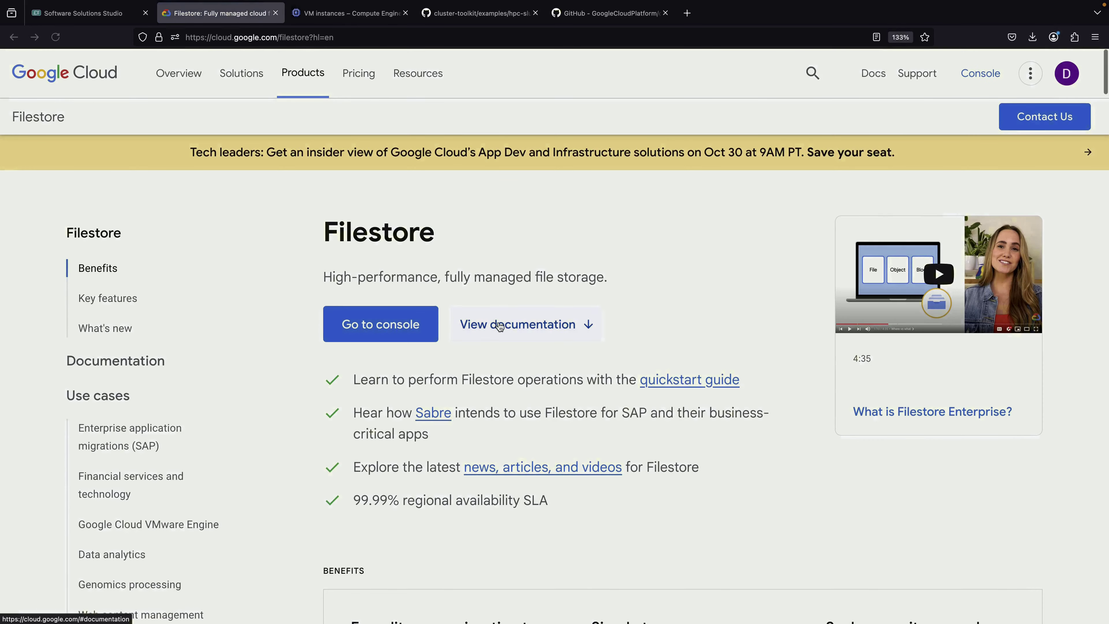
# Open the pricing details from the Filestore product page and examine the price per GiB for each service tier
pyautogui.scroll(-3, 131, 481)
pyautogui.click(86, 513)
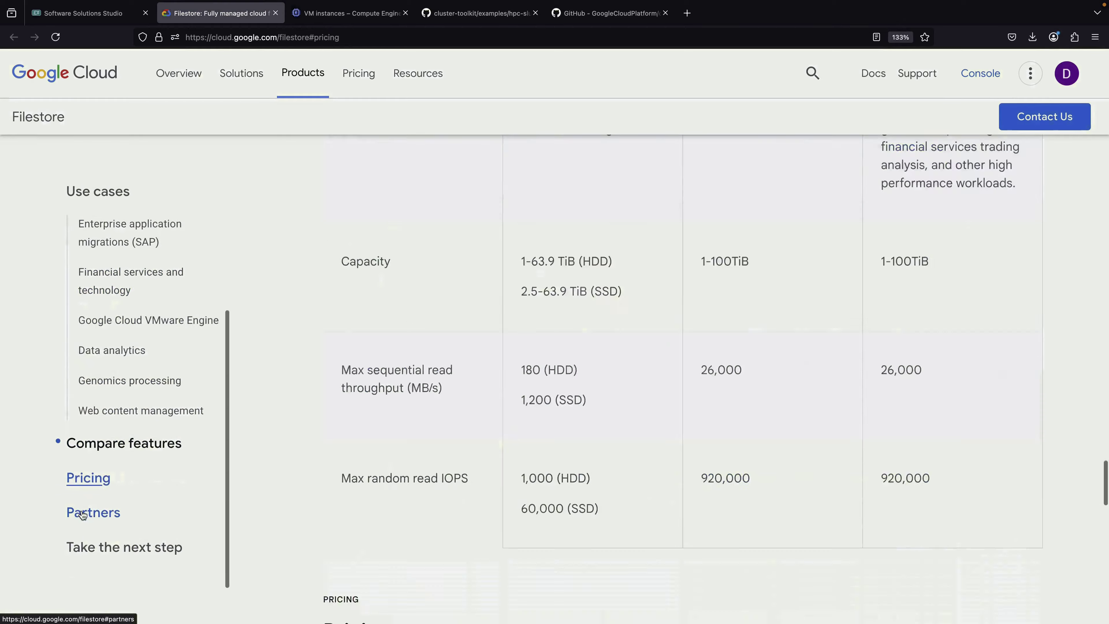
pyautogui.click(413, 457)
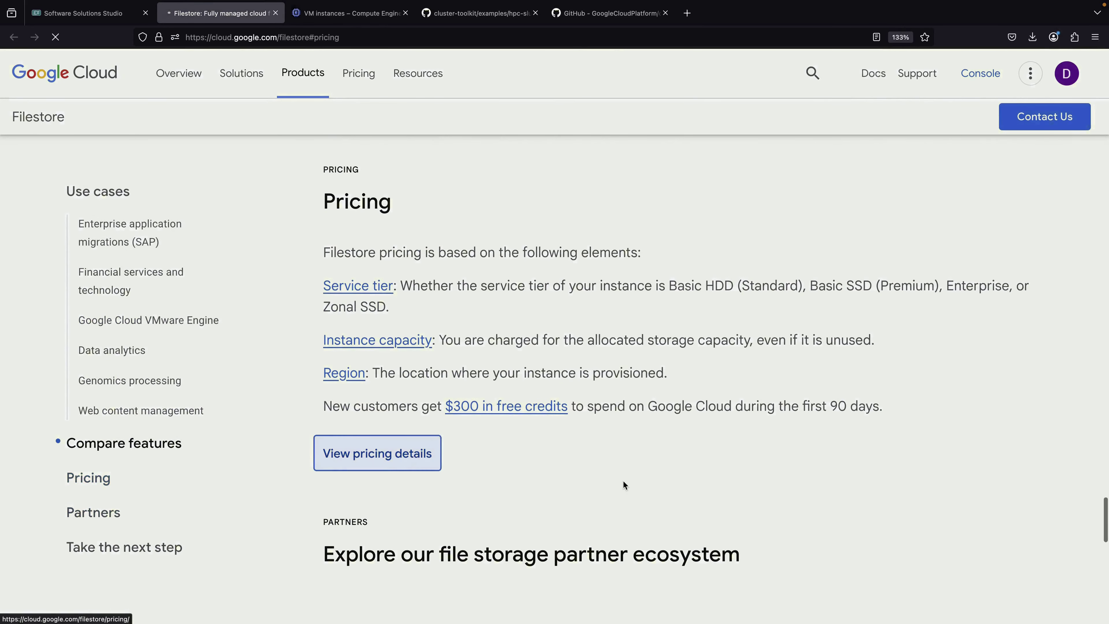
pyautogui.scroll(-3, 397, 463)
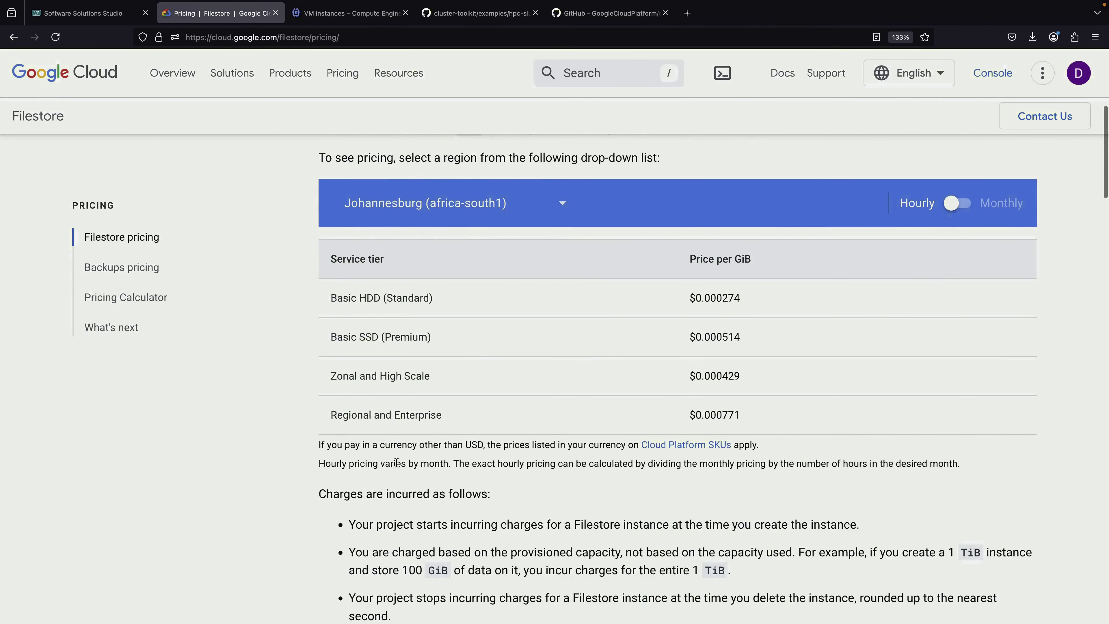
pyautogui.scroll(1, 397, 462)
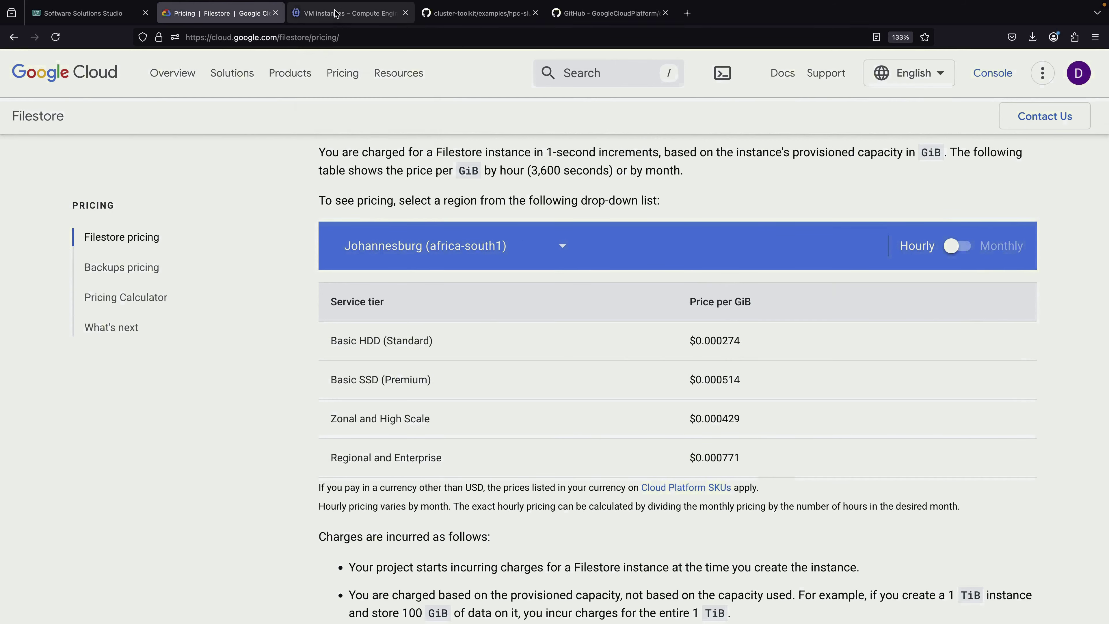
# Search the console for filestore, open the hpc-slurm-0f7174c2 instance, and review its mount point, capacity and labels
pyautogui.click(347, 13)
pyautogui.click(563, 71)
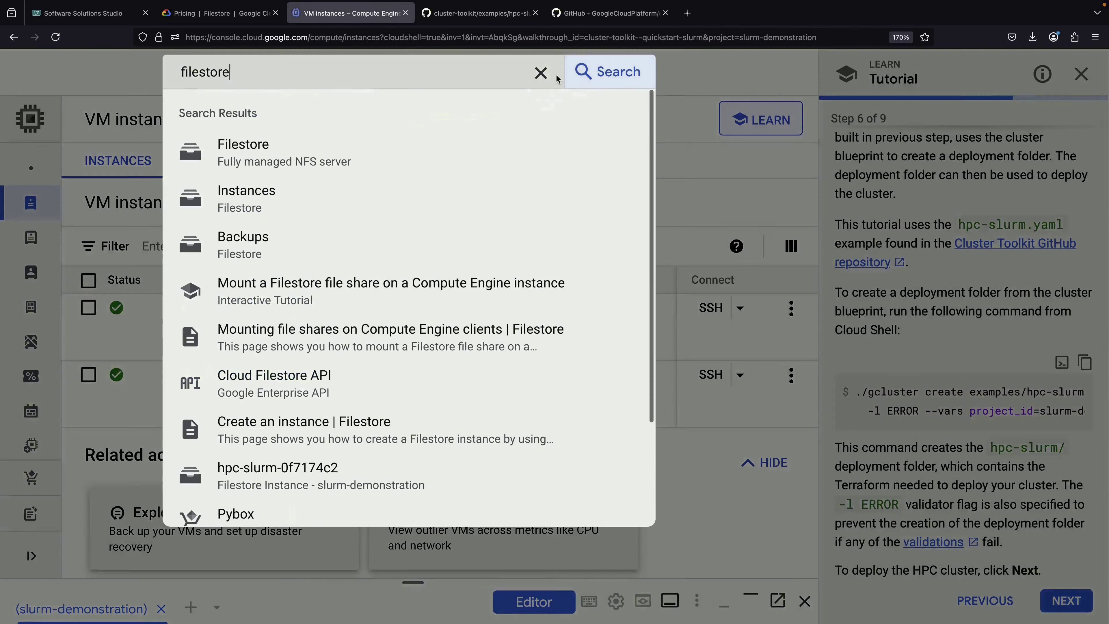
pyautogui.click(304, 153)
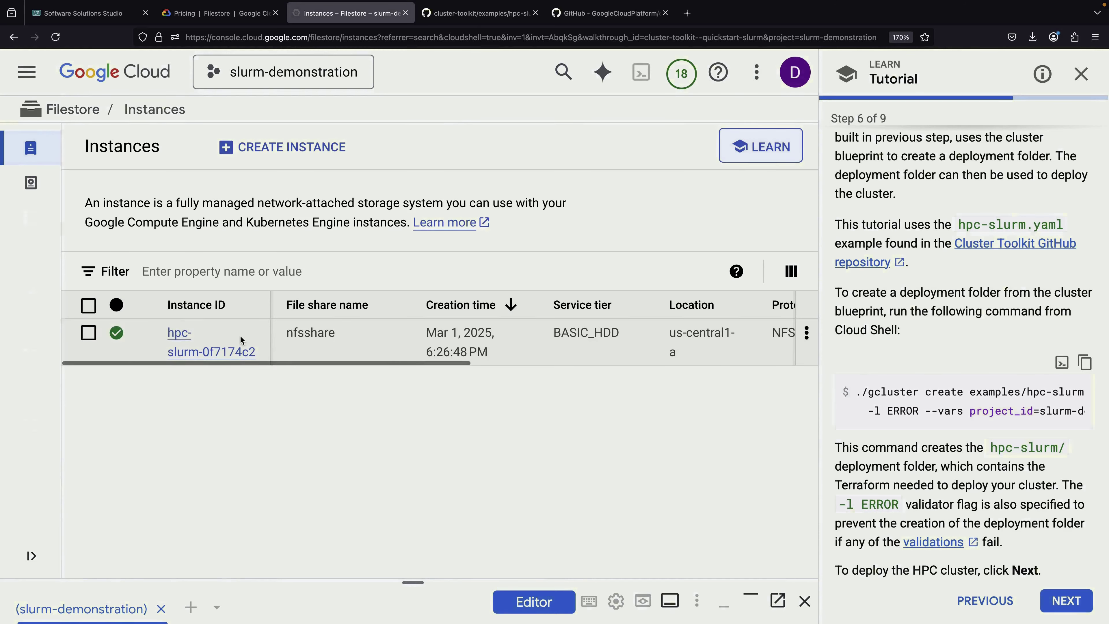
pyautogui.click(177, 336)
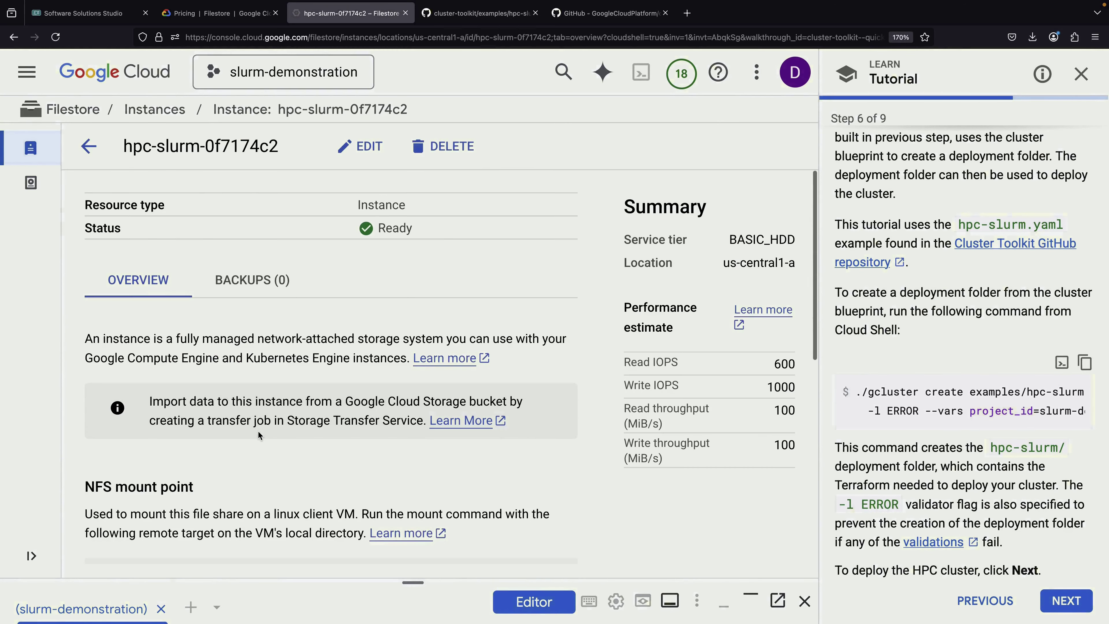
pyautogui.scroll(-6, 301, 471)
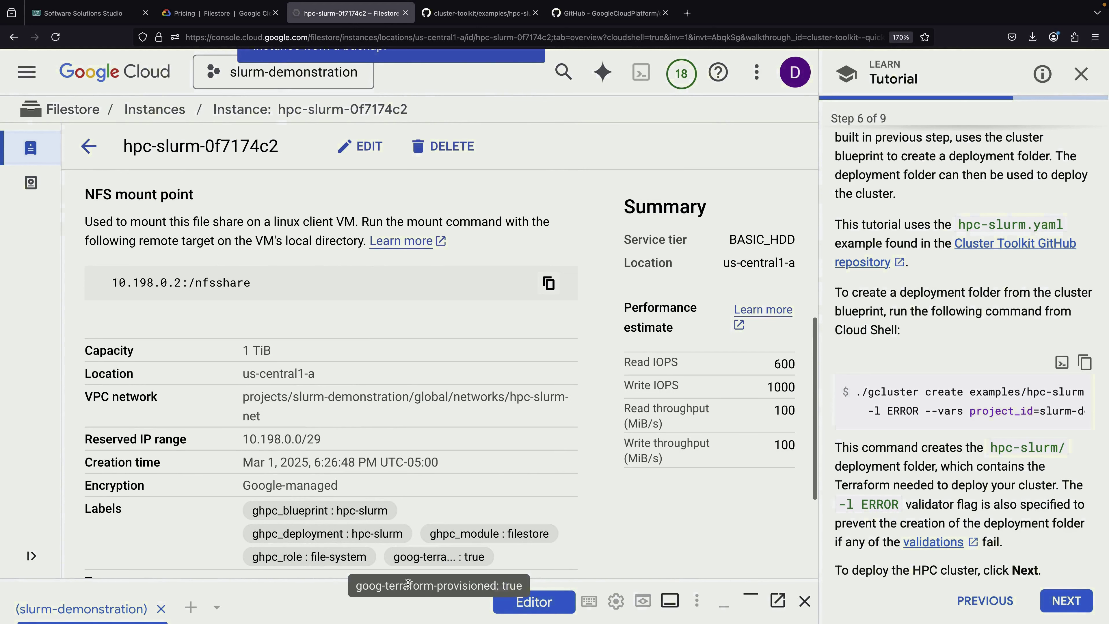
# Enlarge the Cloud Shell terminal and calculate 0.000274*1000 in a python3 session, exiting Python when done
pyautogui.moveTo(413, 588); pyautogui.dragTo(413, 359)
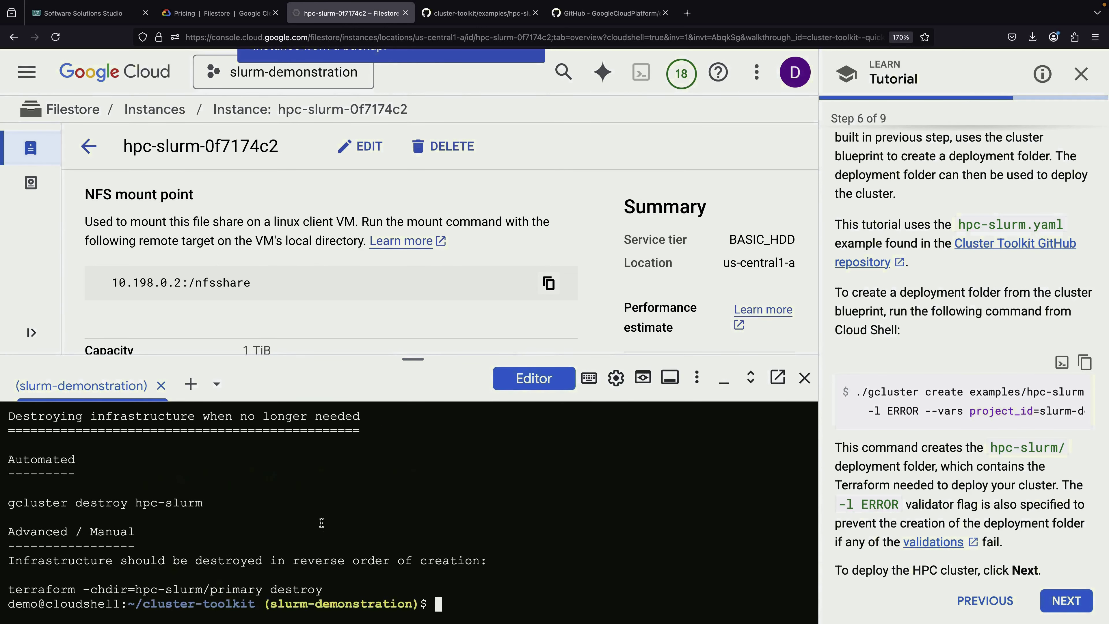
pyautogui.write('hon3')
pyautogui.press('Return')
pyautogui.write('0.000274*1000')
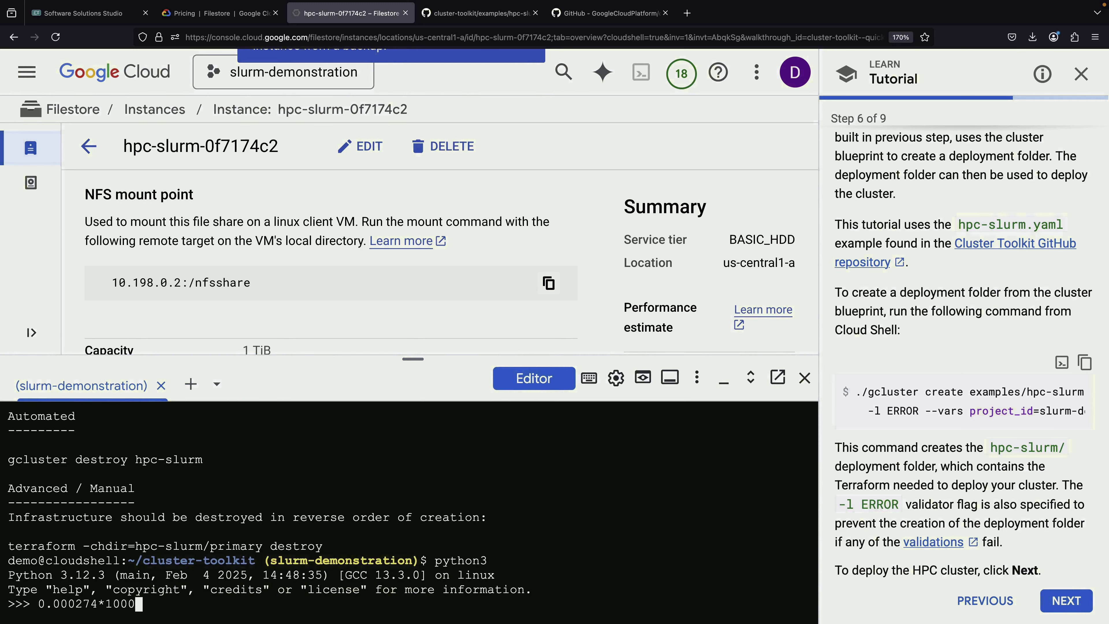
pyautogui.press('Return')
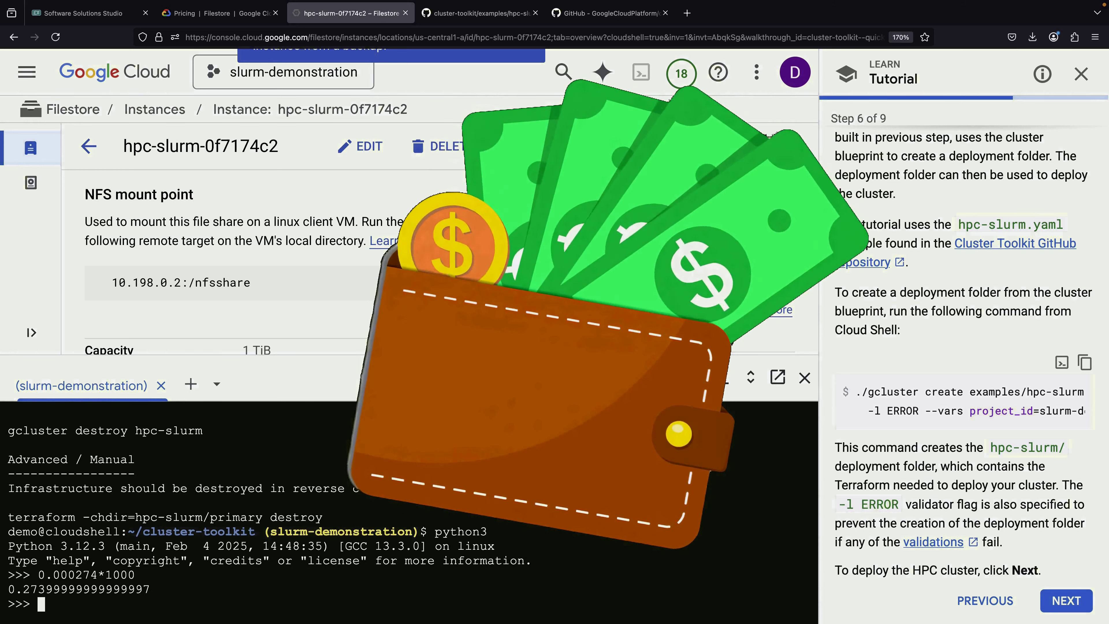
pyautogui.write('exit()')
pyautogui.press('Return')
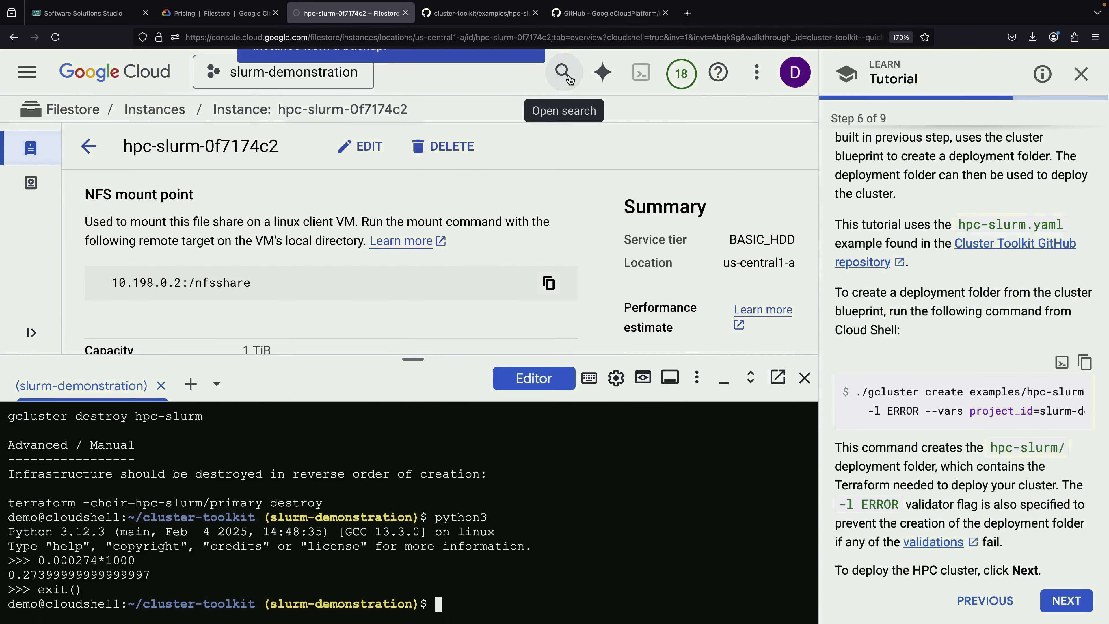
# Search the console for buckets, open the Cloud Storage Buckets page, and shrink the terminal to show the bucket list
pyautogui.click(563, 71)
pyautogui.hotkey('ctrl', 'a')
pyautogui.write('buckets')
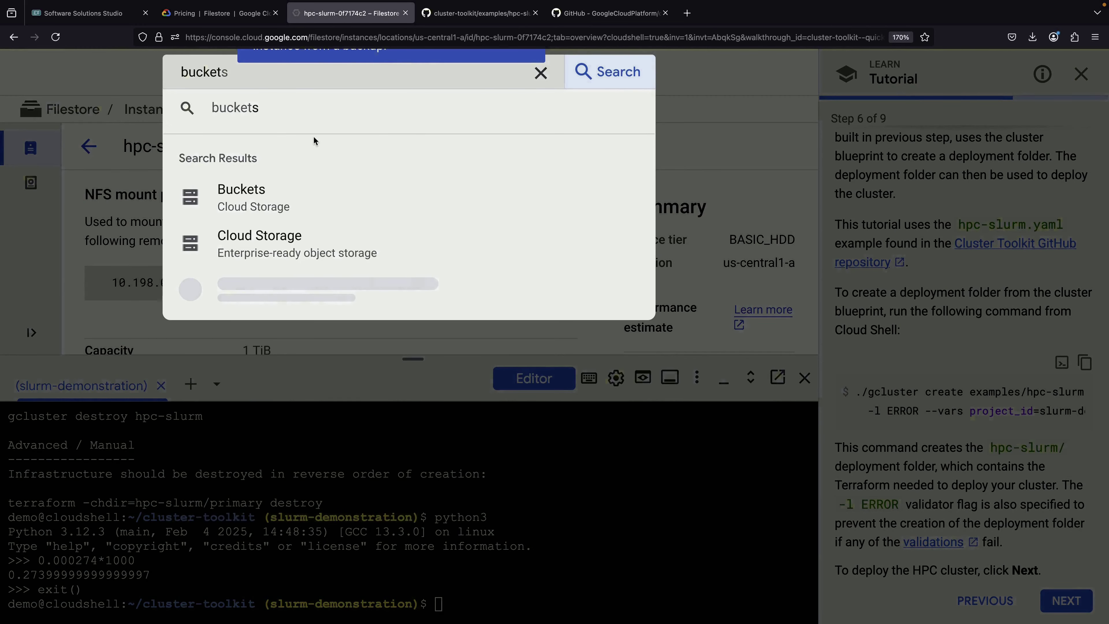
pyautogui.click(287, 202)
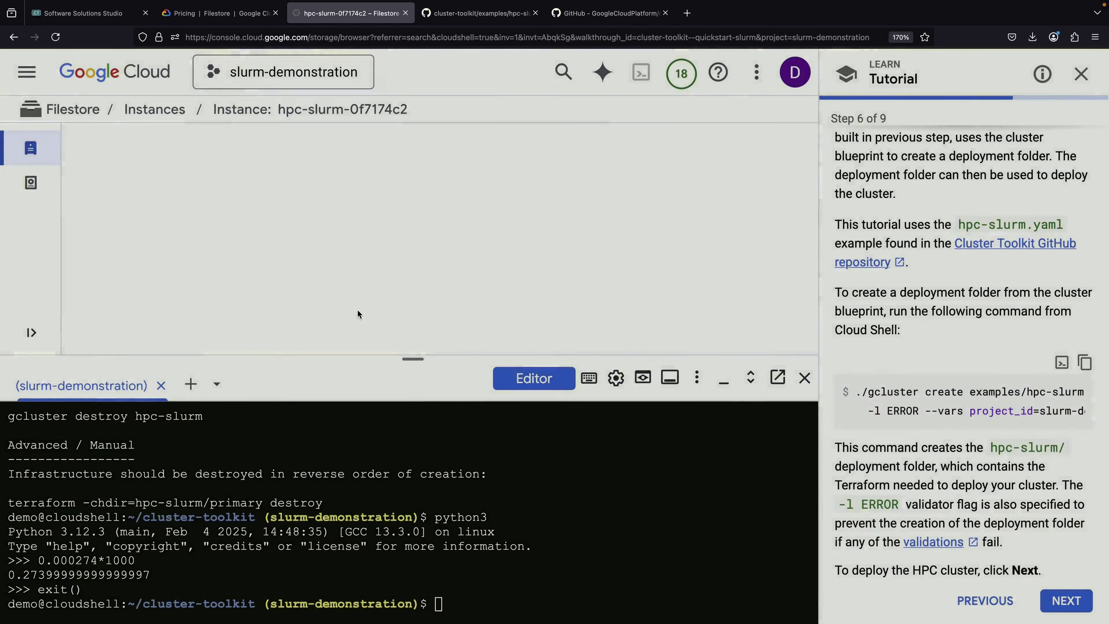
pyautogui.moveTo(408, 359); pyautogui.dragTo(411, 473)
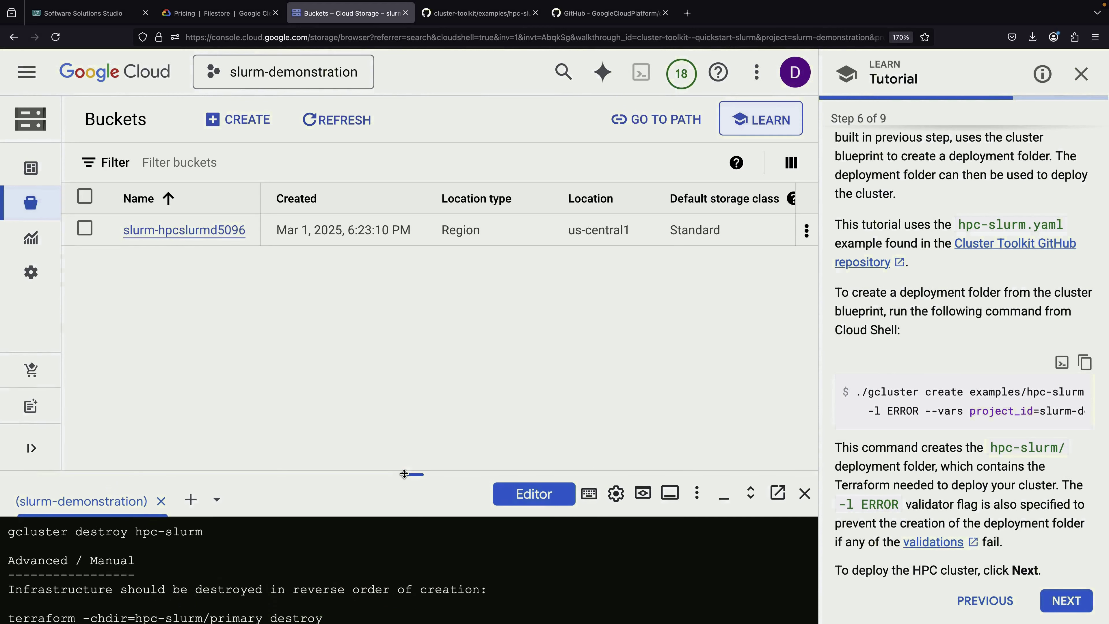
# Open the hpcslurm-files folder in the slurm-hpcslurmd5096 bucket and review its contents and the bucket details
pyautogui.click(194, 235)
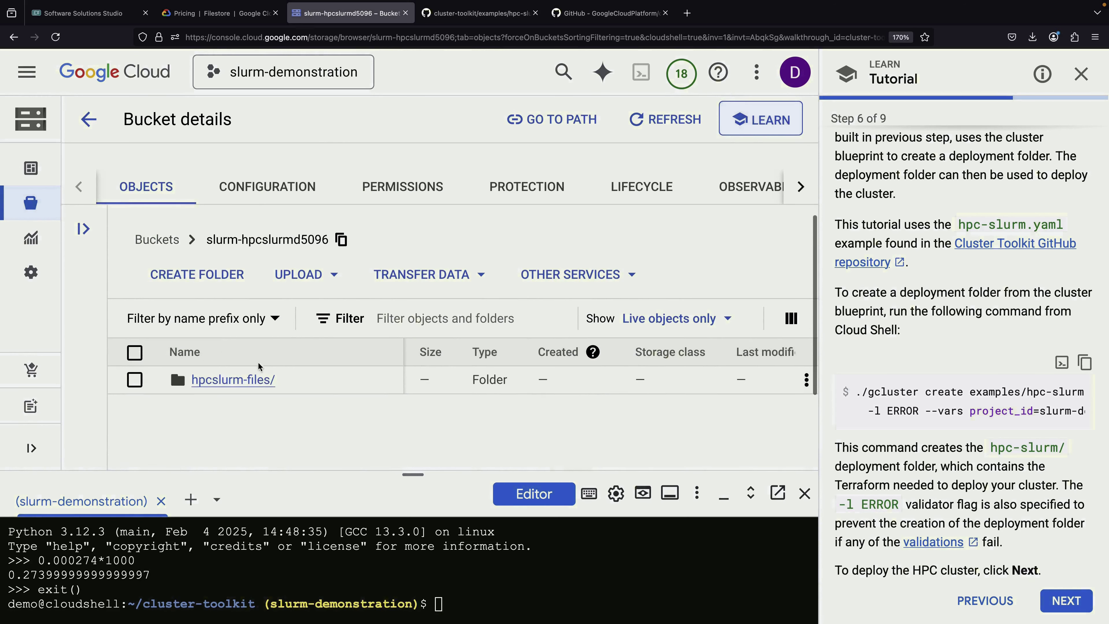
pyautogui.click(231, 380)
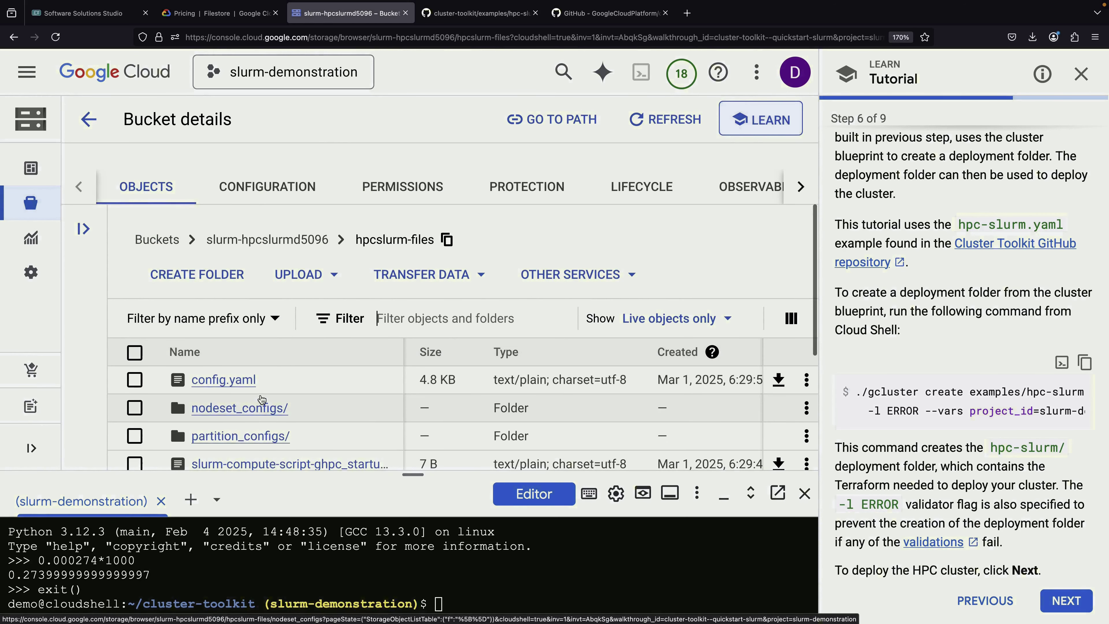
pyautogui.scroll(4, 299, 387)
pyautogui.scroll(-1, 932, 509)
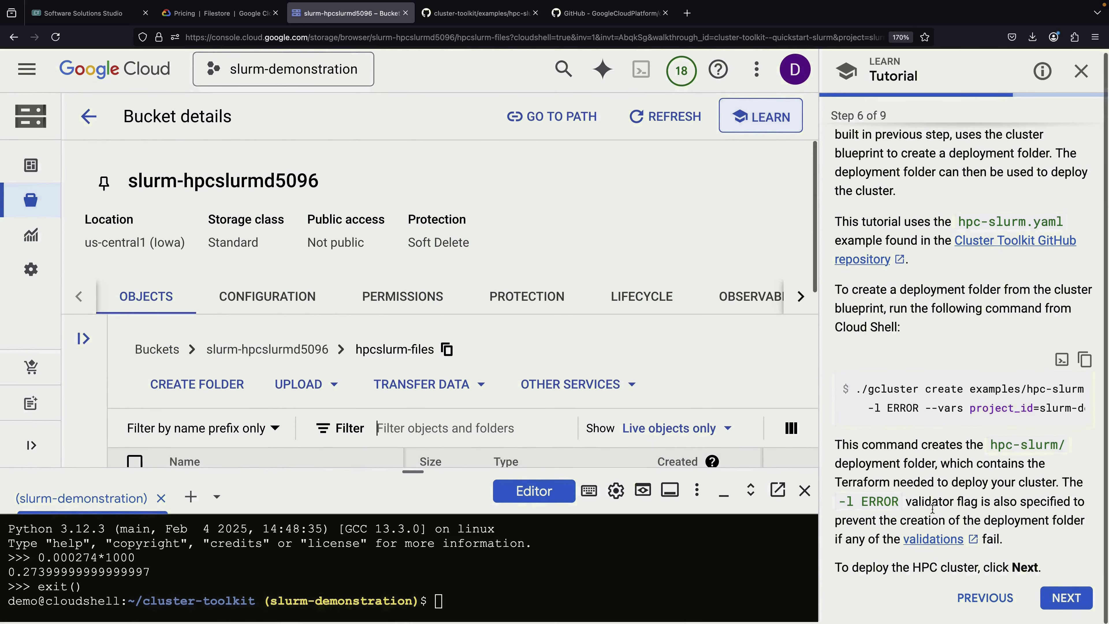
# Advance the tutorial to "Run a job on the HPC cluster" and open the Compute Engine VM instances page from the console home
pyautogui.click(1073, 600)
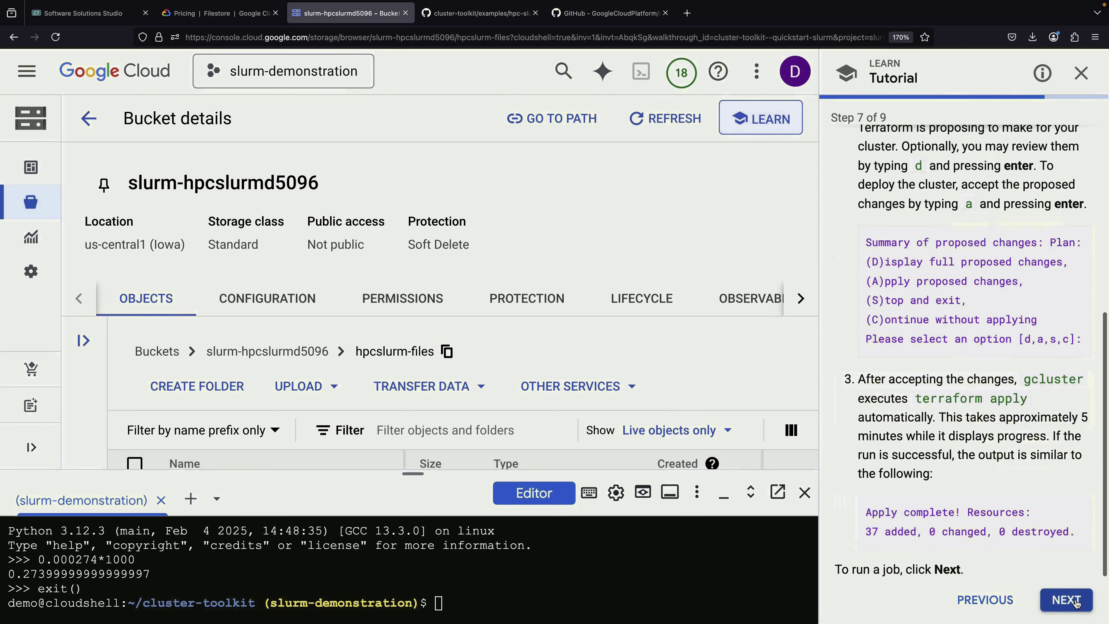
pyautogui.click(1075, 601)
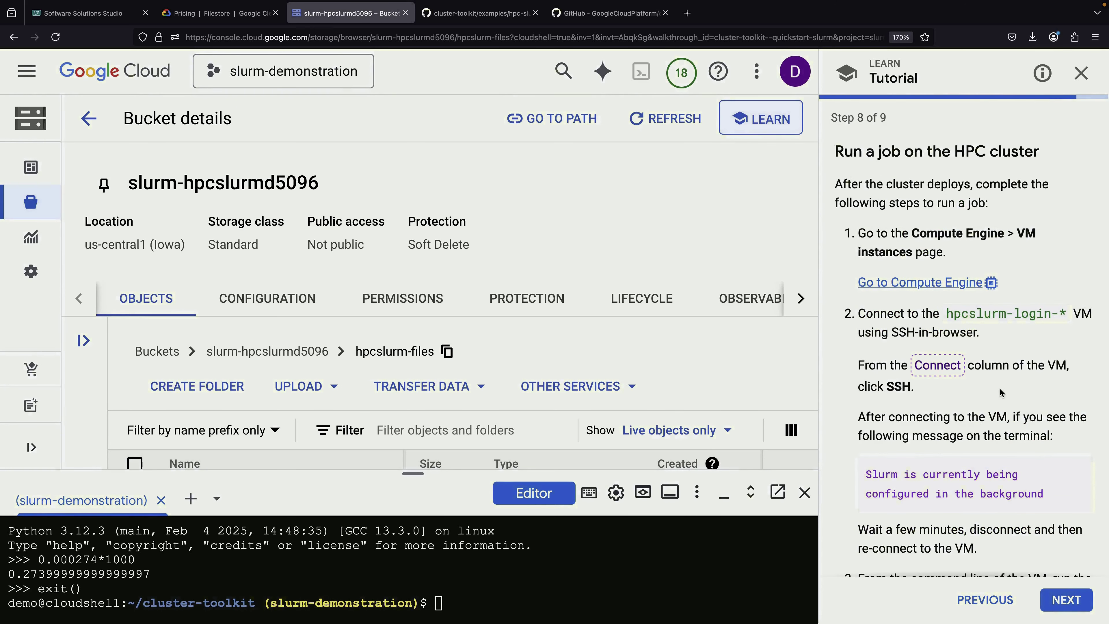
pyautogui.click(113, 80)
pyautogui.scroll(-6, 273, 330)
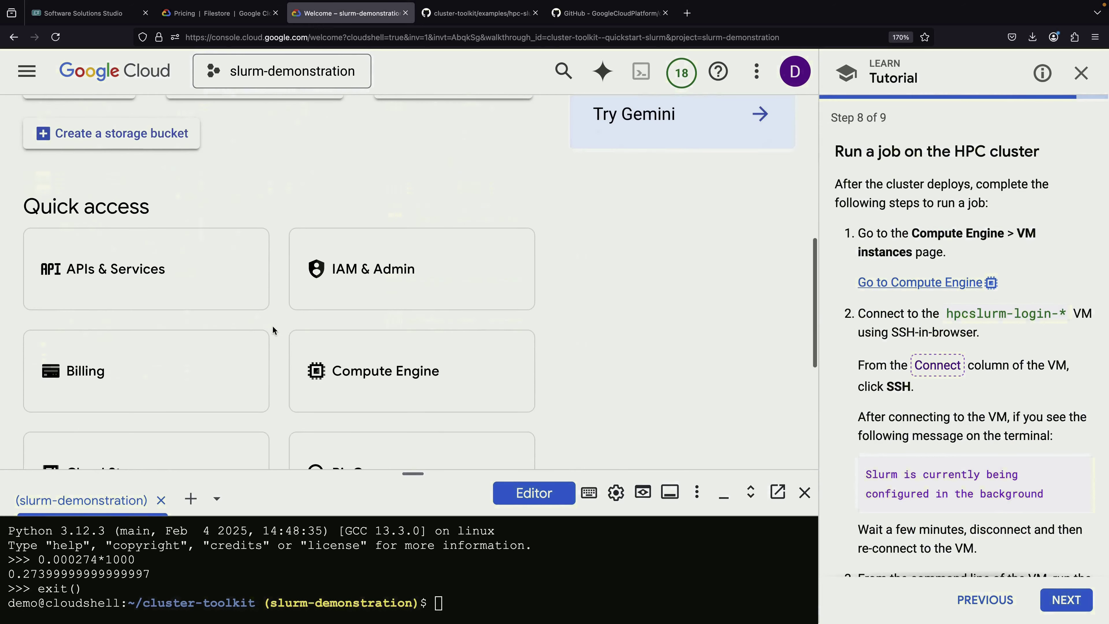
pyautogui.click(348, 383)
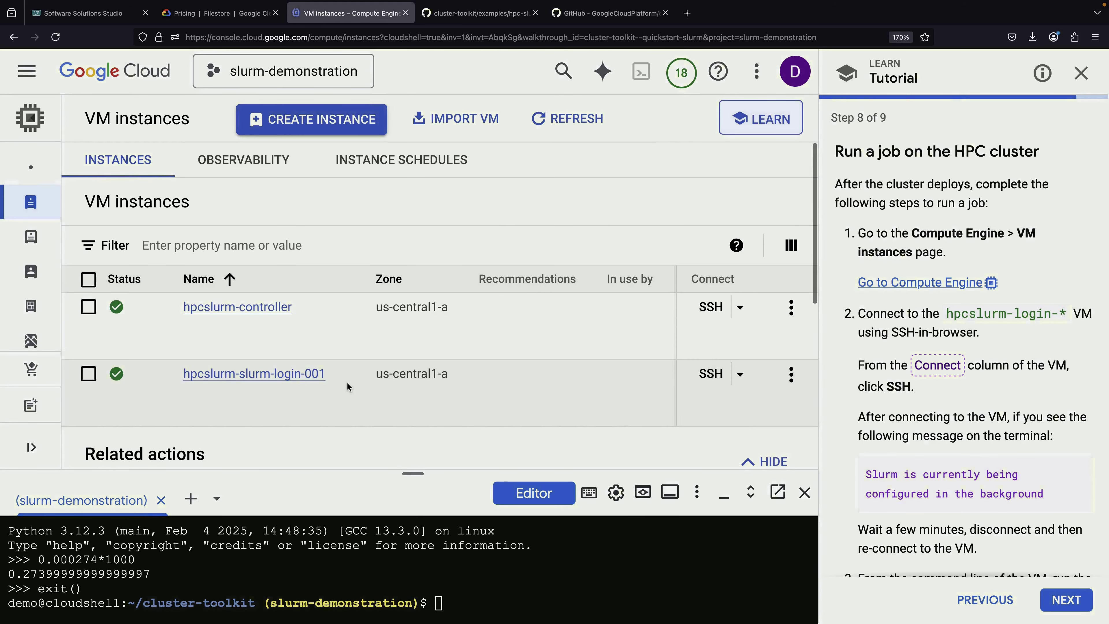
# Connect to the hpcslurm-slurm-login-001 VM with SSH-in-browser and clear the terminal screen
pyautogui.click(711, 374)
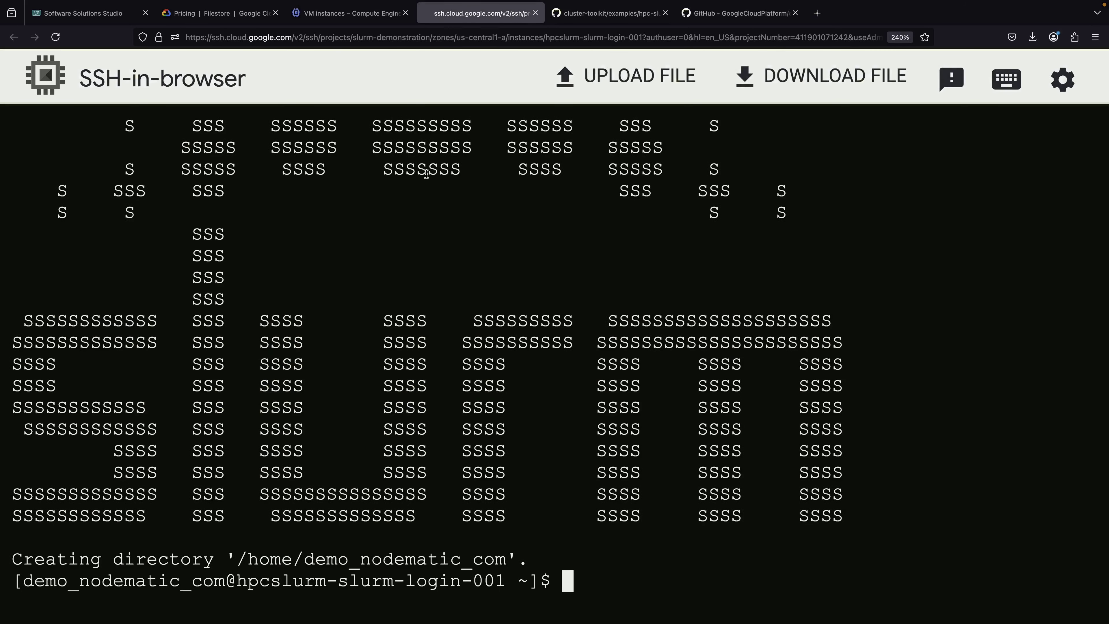
pyautogui.write('clear')
pyautogui.press('Return')
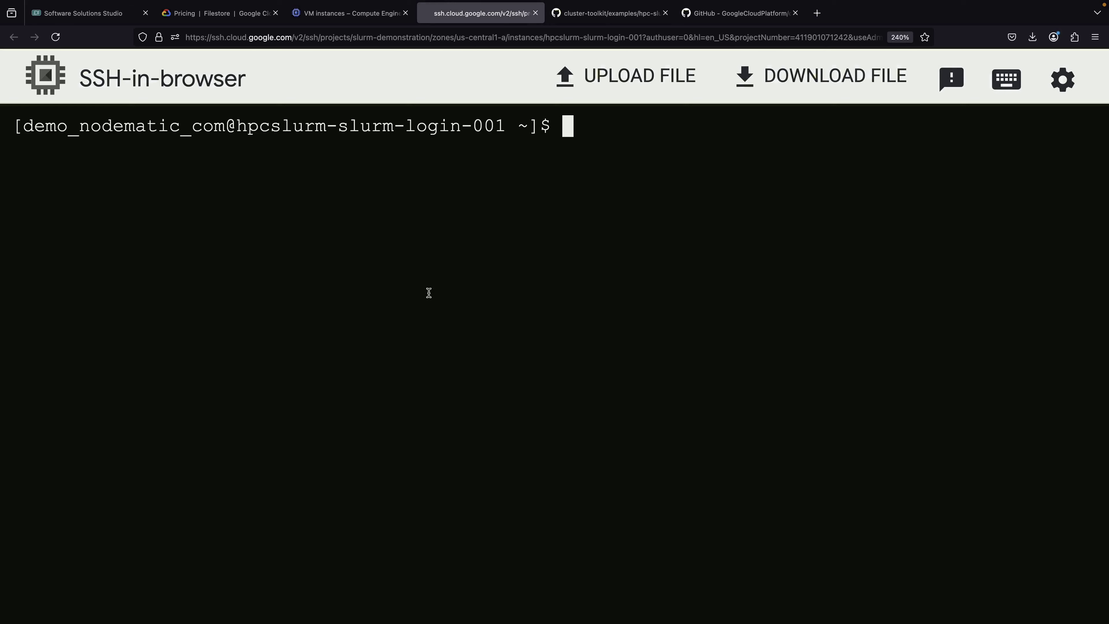
# Copy the srun -N 3 hostname command from the tutorial and run it in the login node's SSH session
pyautogui.click(311, 15)
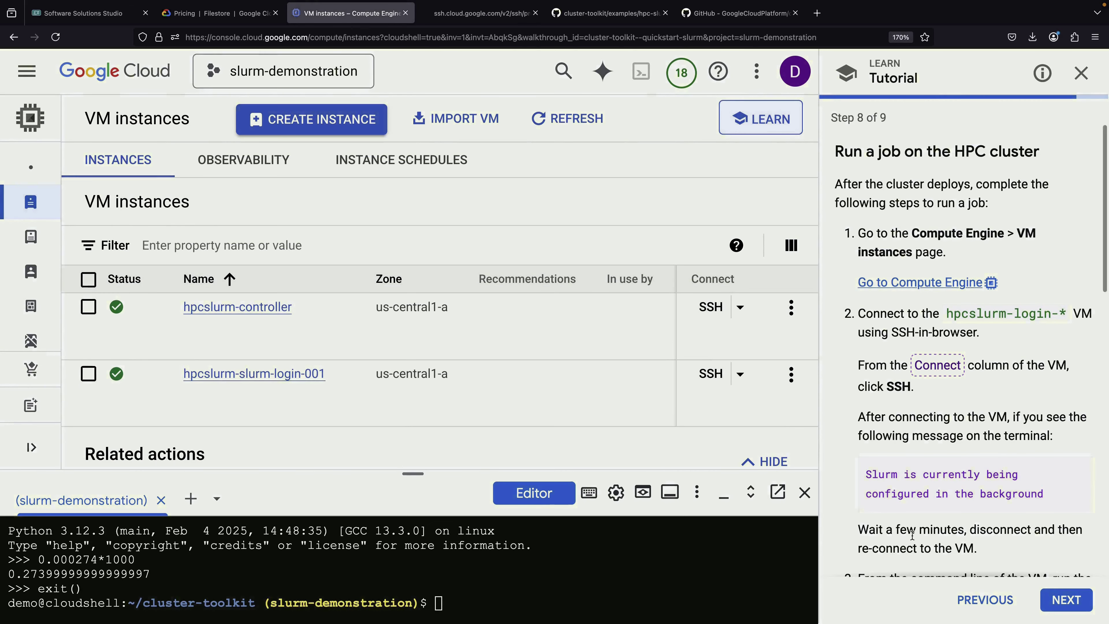
pyautogui.scroll(-7, 867, 513)
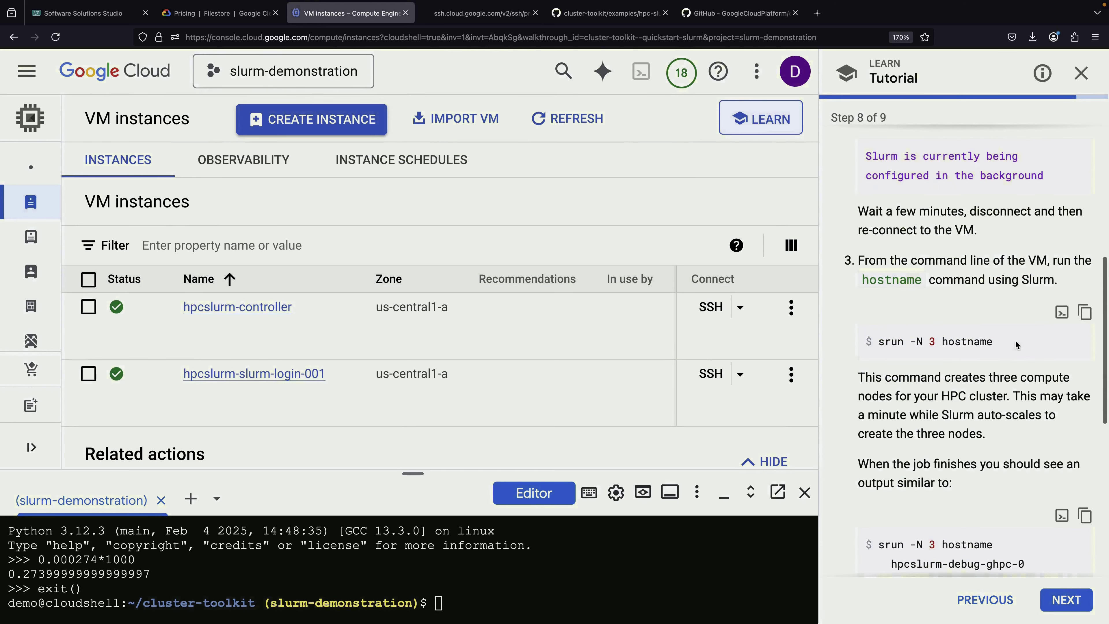
pyautogui.click(1085, 313)
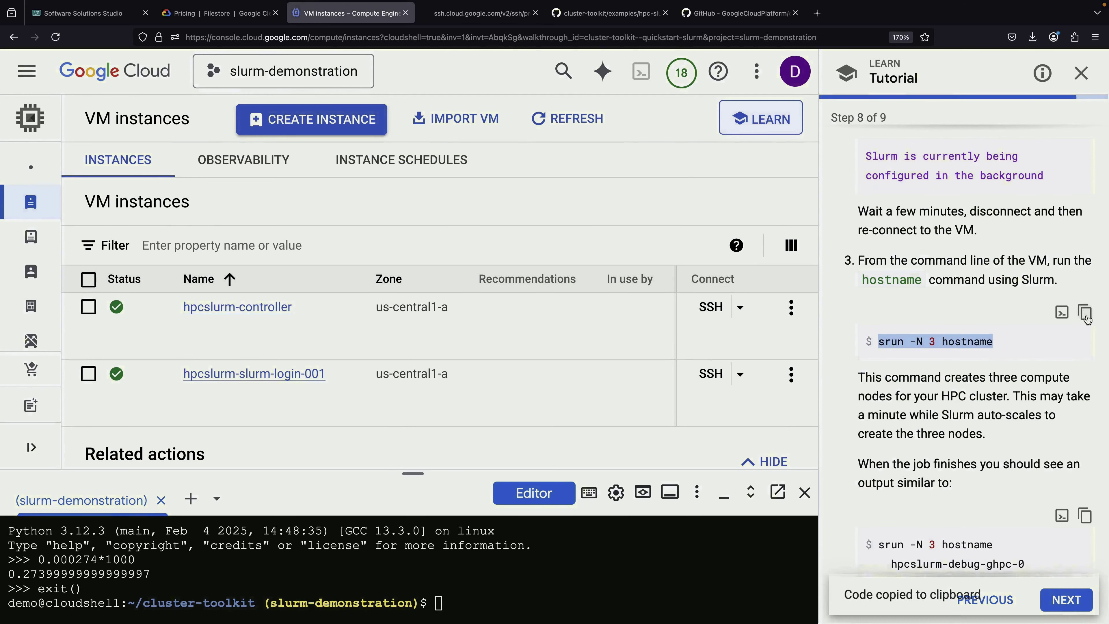
pyautogui.click(471, 13)
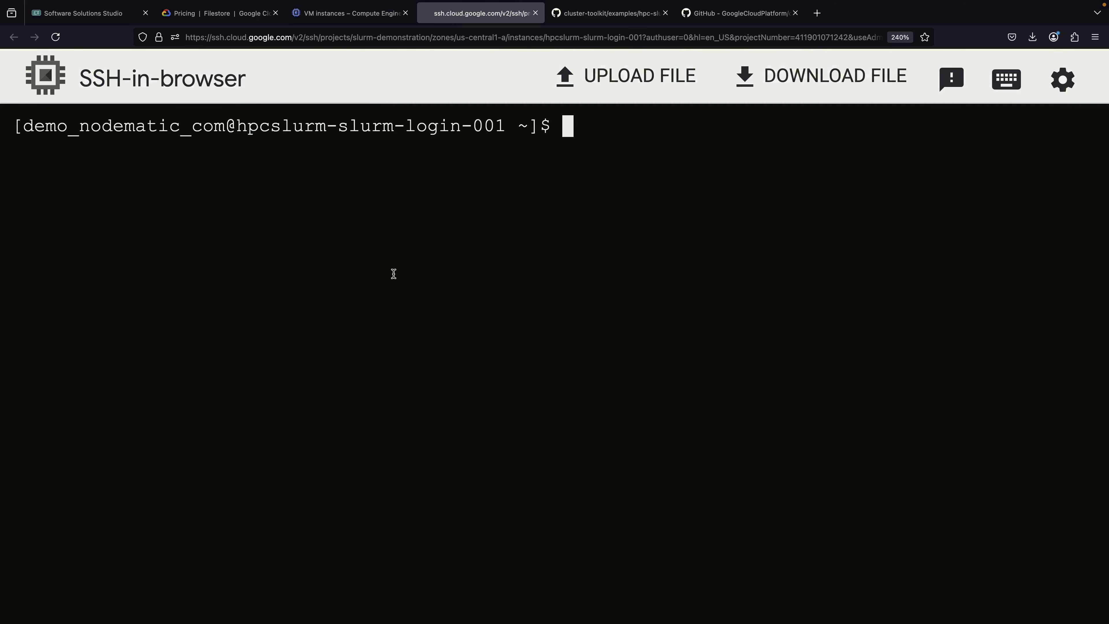
pyautogui.hotkey('ctrl', 'v')
pyautogui.press('Return')
pyautogui.press('Return')
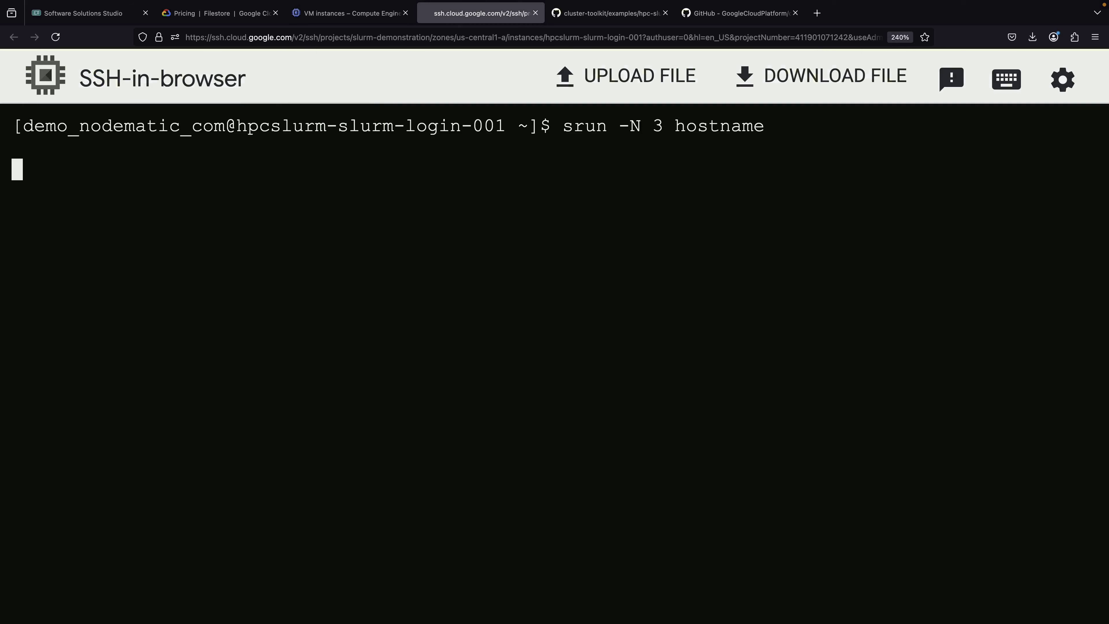
# Return to the VM instances page and read the tutorial's explanation of how srun creates the compute nodes
pyautogui.click(354, 14)
pyautogui.scroll(-1, 992, 441)
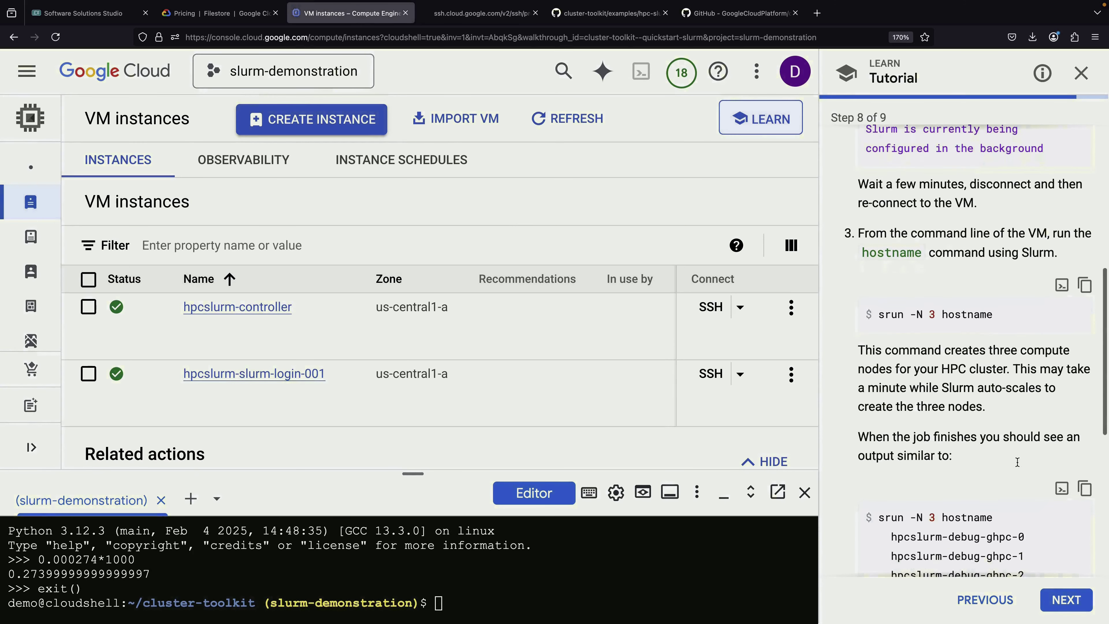
pyautogui.moveTo(991, 344); pyautogui.dragTo(886, 364)
pyautogui.click(945, 411)
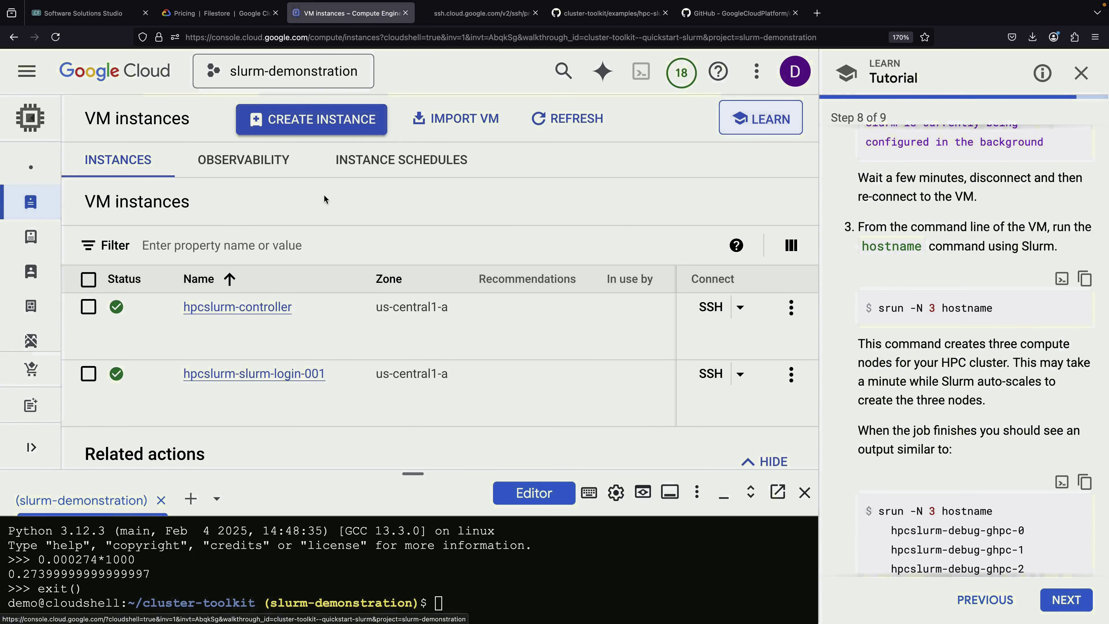
# Refresh the VM instances list, open hpcslurm-debugnodeset-0 and examine its machine type under Machine configuration
pyautogui.click(596, 119)
pyautogui.scroll(-3, 393, 315)
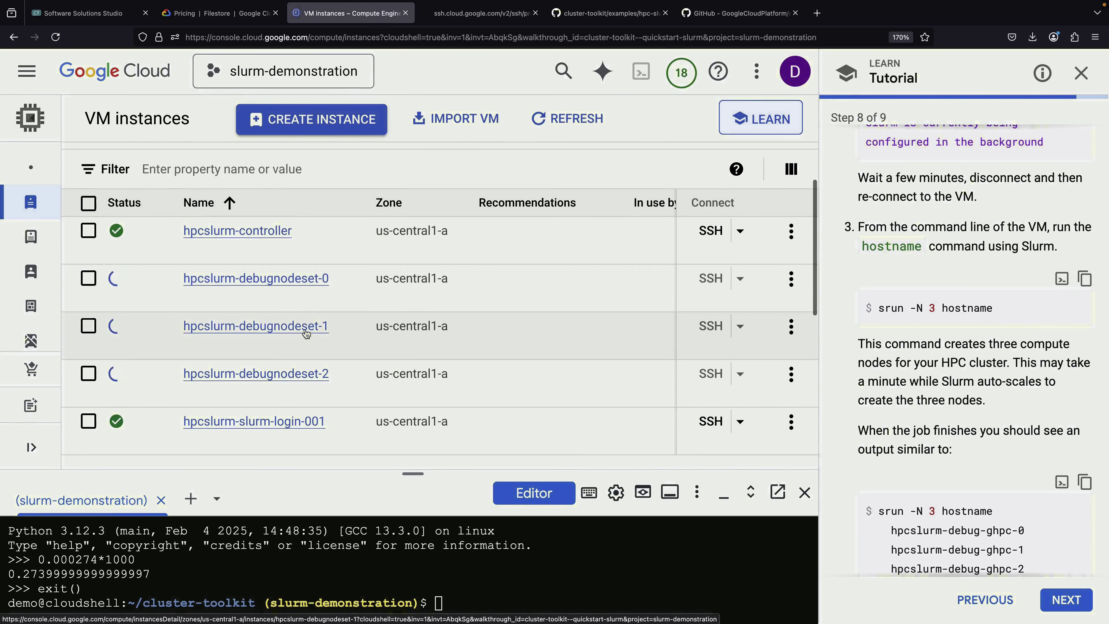
pyautogui.click(300, 280)
pyautogui.scroll(-2, 378, 350)
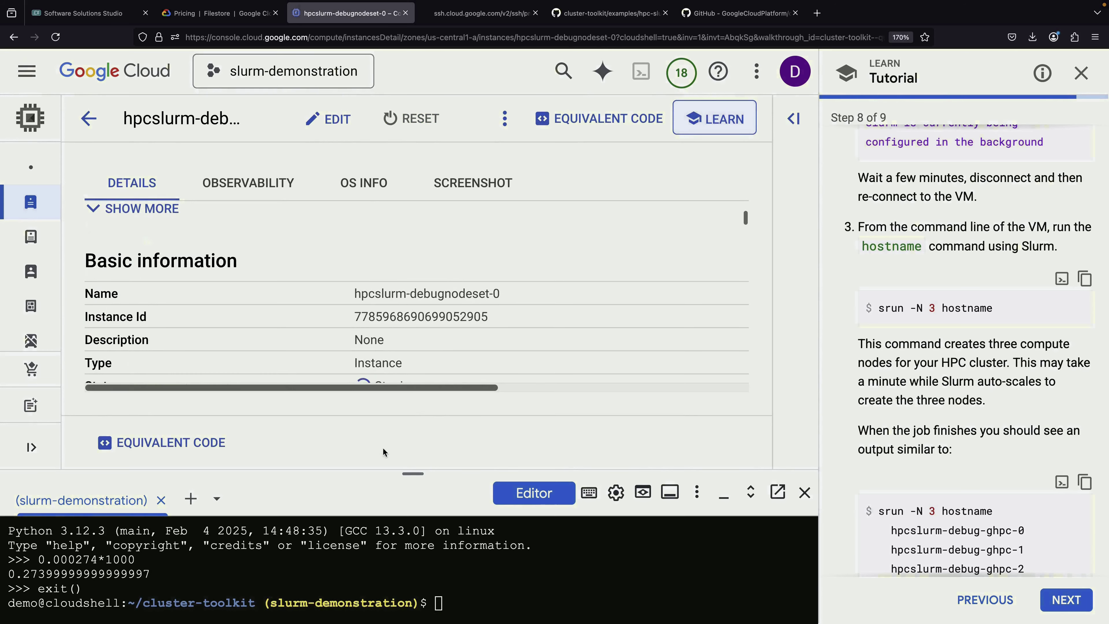
pyautogui.moveTo(412, 473); pyautogui.dragTo(413, 583)
pyautogui.scroll(-3, 382, 437)
pyautogui.scroll(-5, 380, 435)
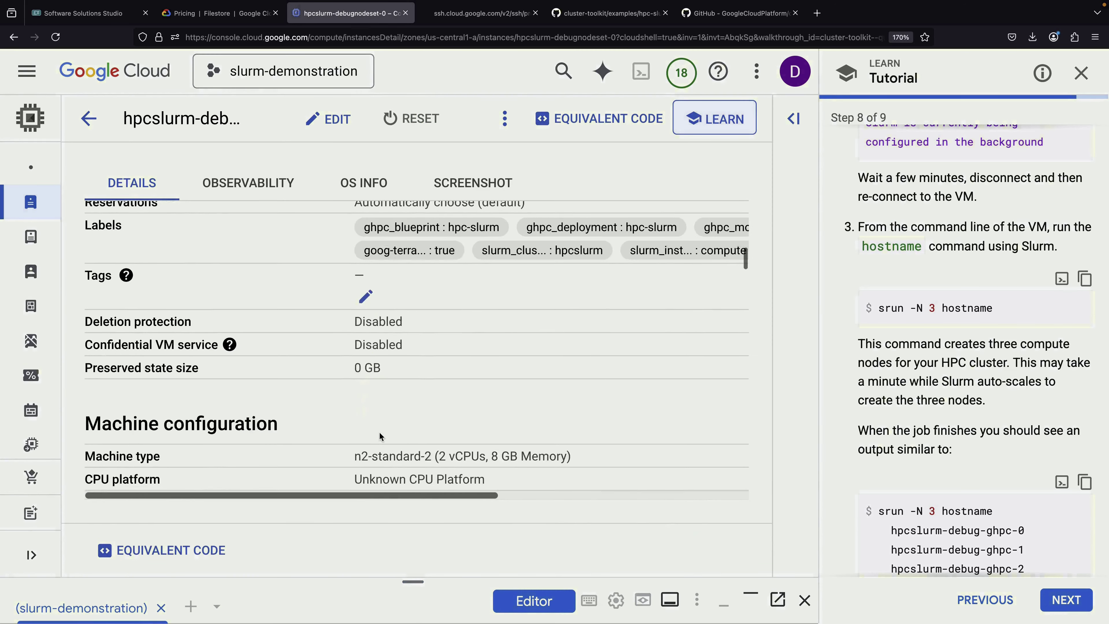
pyautogui.moveTo(358, 341); pyautogui.dragTo(427, 341)
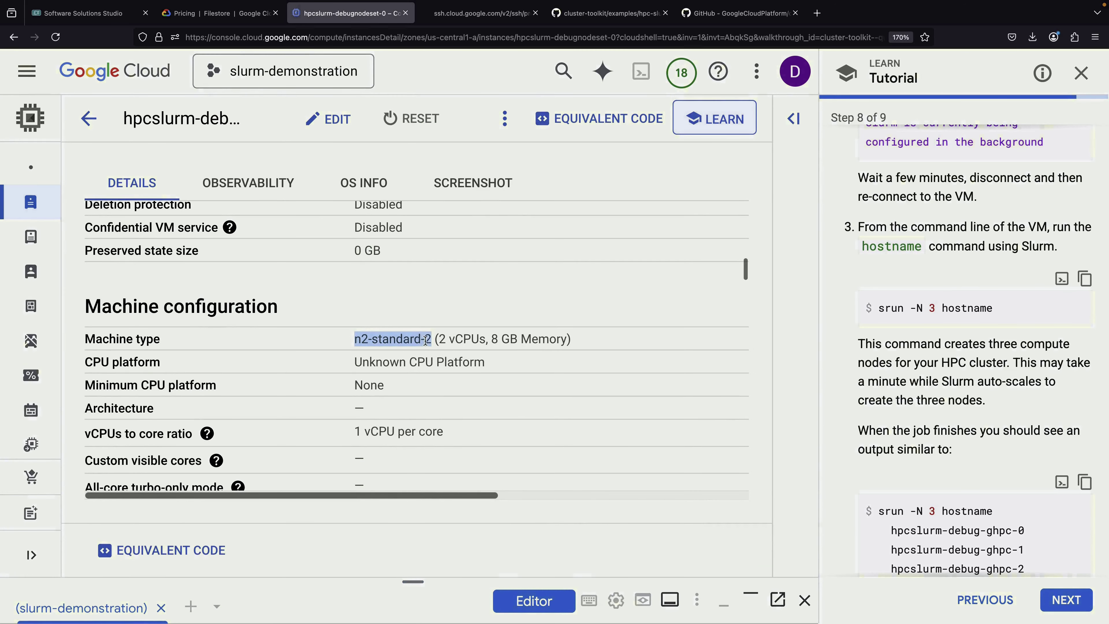
pyautogui.click(397, 343)
# Check the debug_nodeset machine_type setting in the hpc-slurm.yaml blueprint on GitHub
pyautogui.click(588, 17)
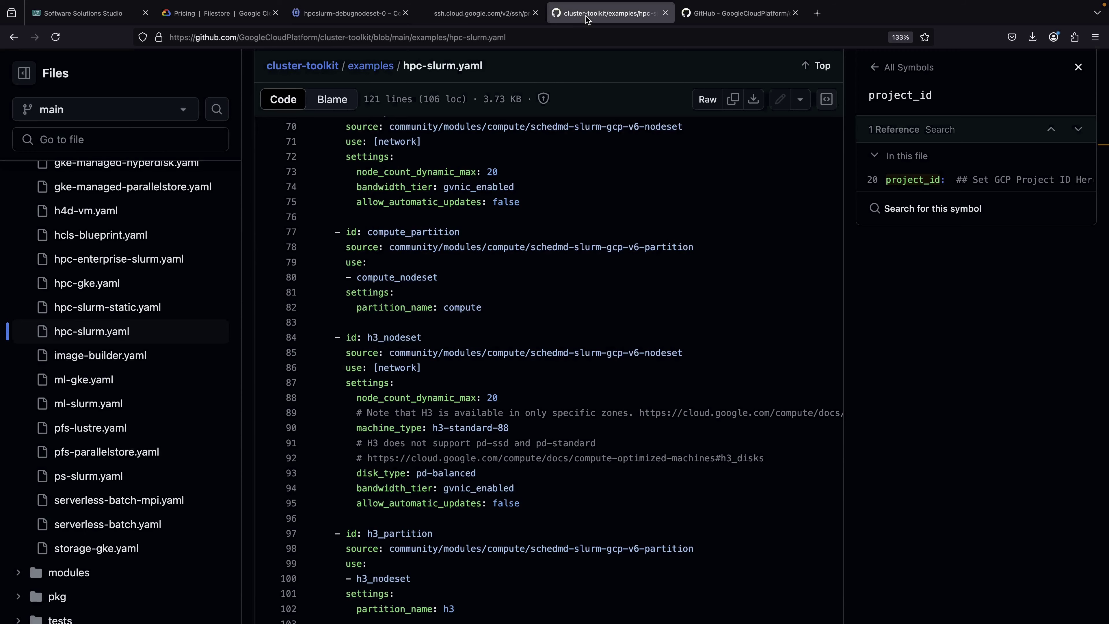
pyautogui.scroll(5, 520, 452)
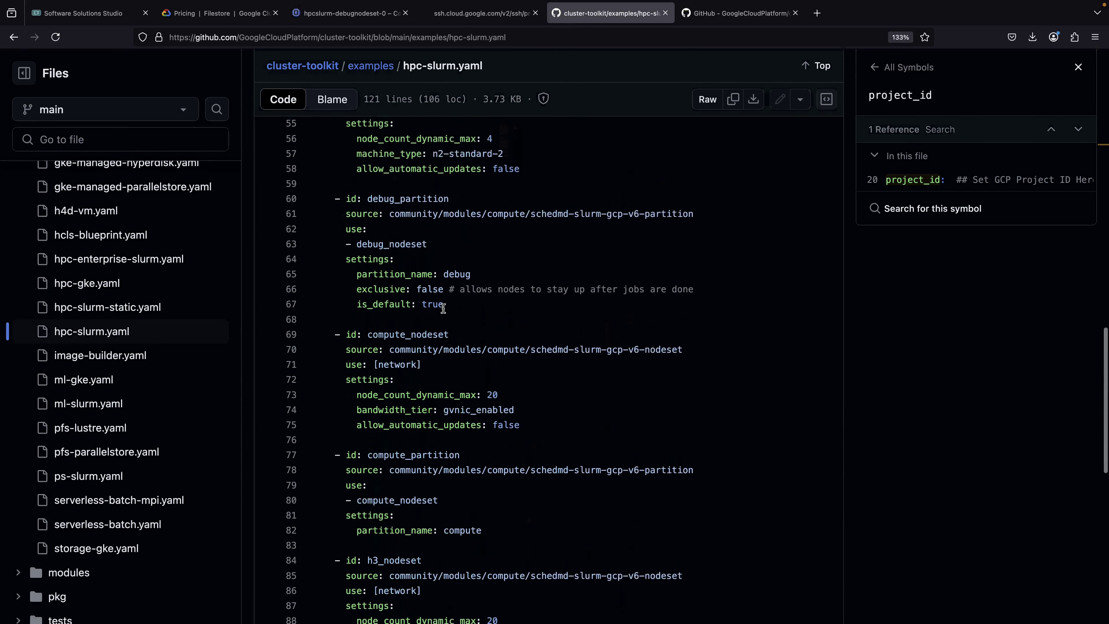
pyautogui.scroll(1, 448, 232)
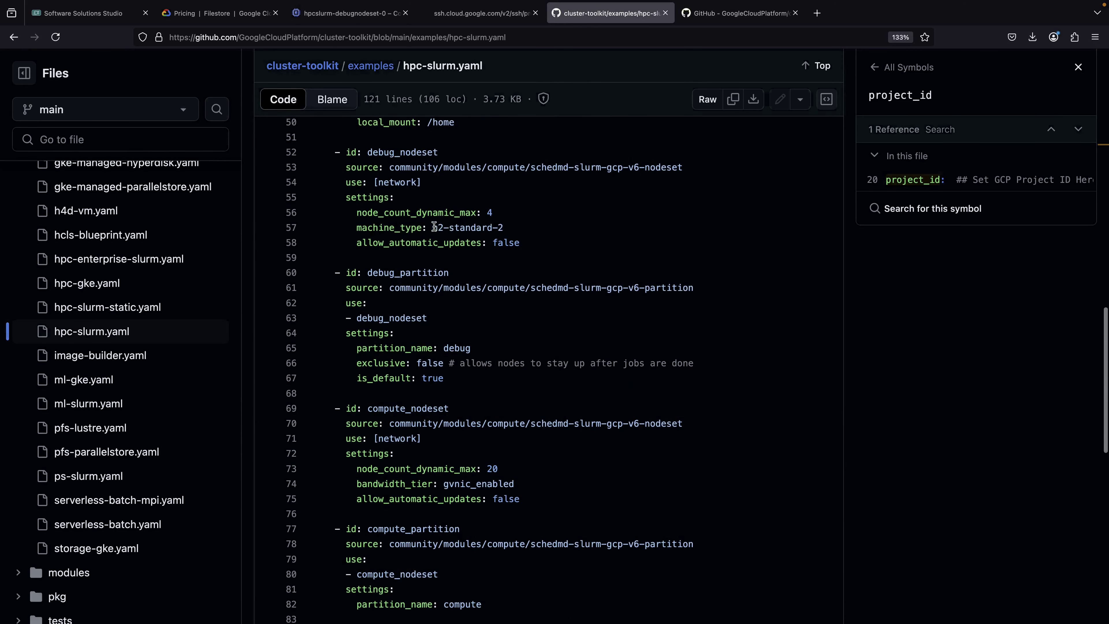
pyautogui.moveTo(433, 227); pyautogui.dragTo(513, 227)
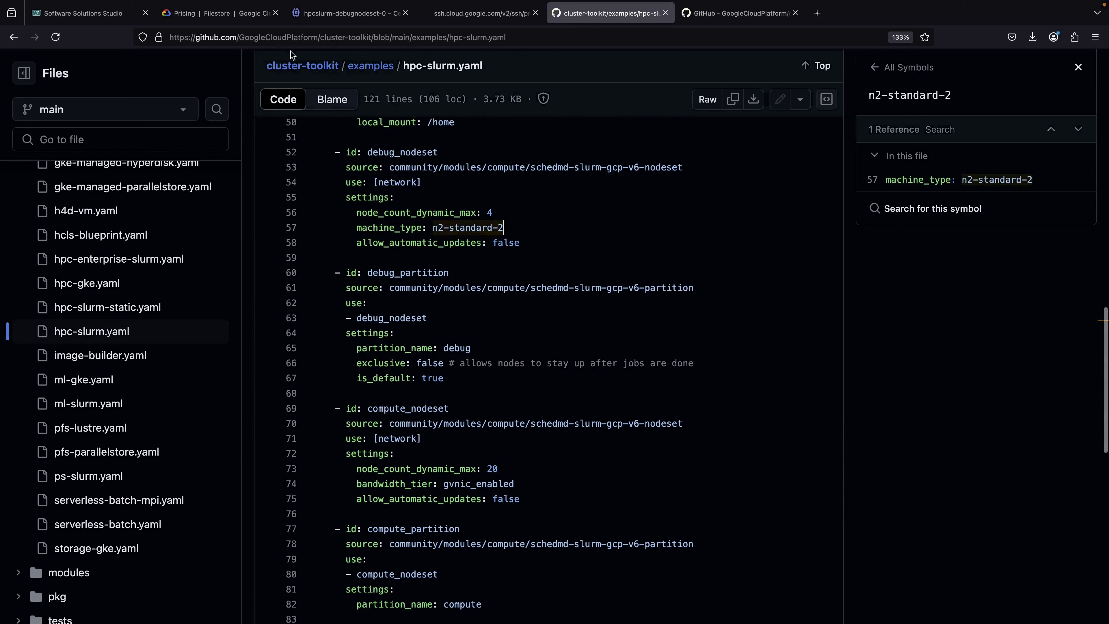
# Return to the VM instances list to check node status, and inspect the srun output in the login node's SSH session
pyautogui.click(350, 13)
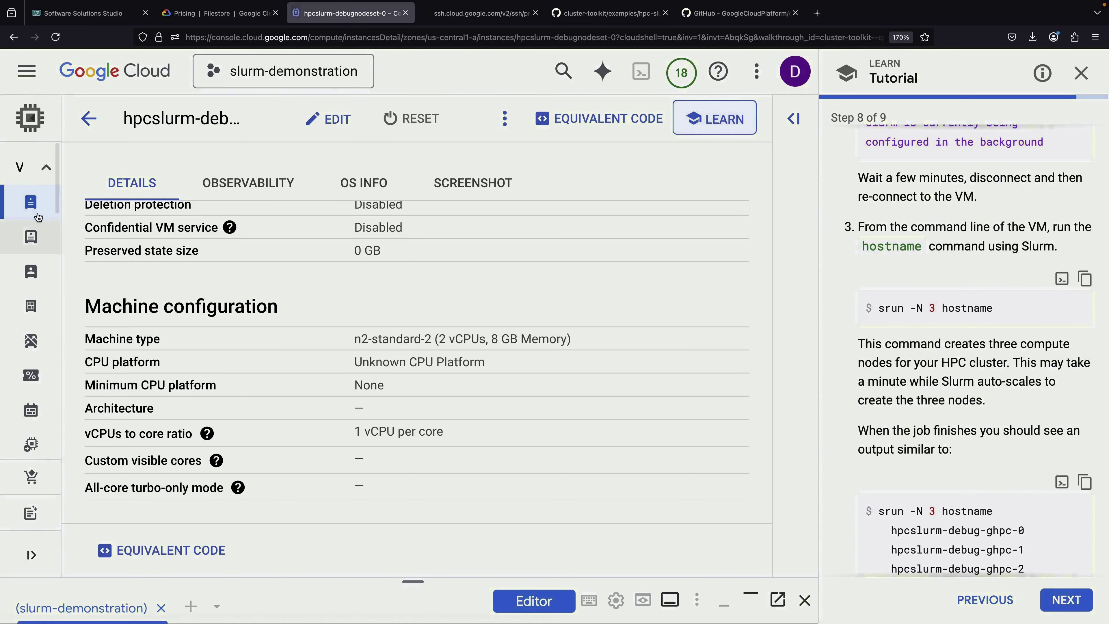
pyautogui.click(33, 203)
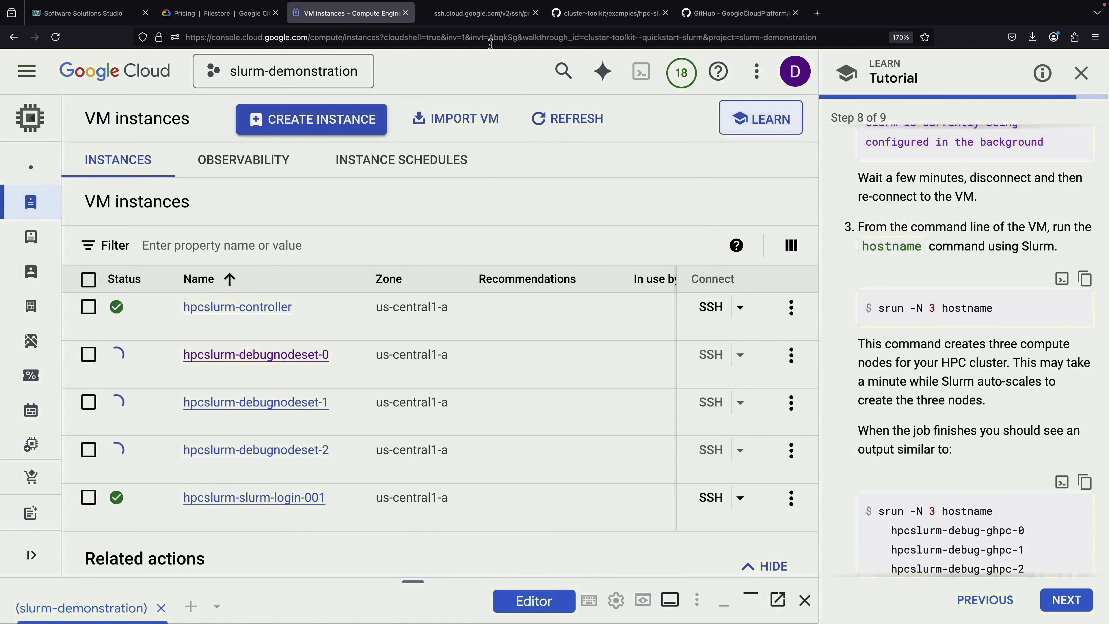
pyautogui.click(487, 21)
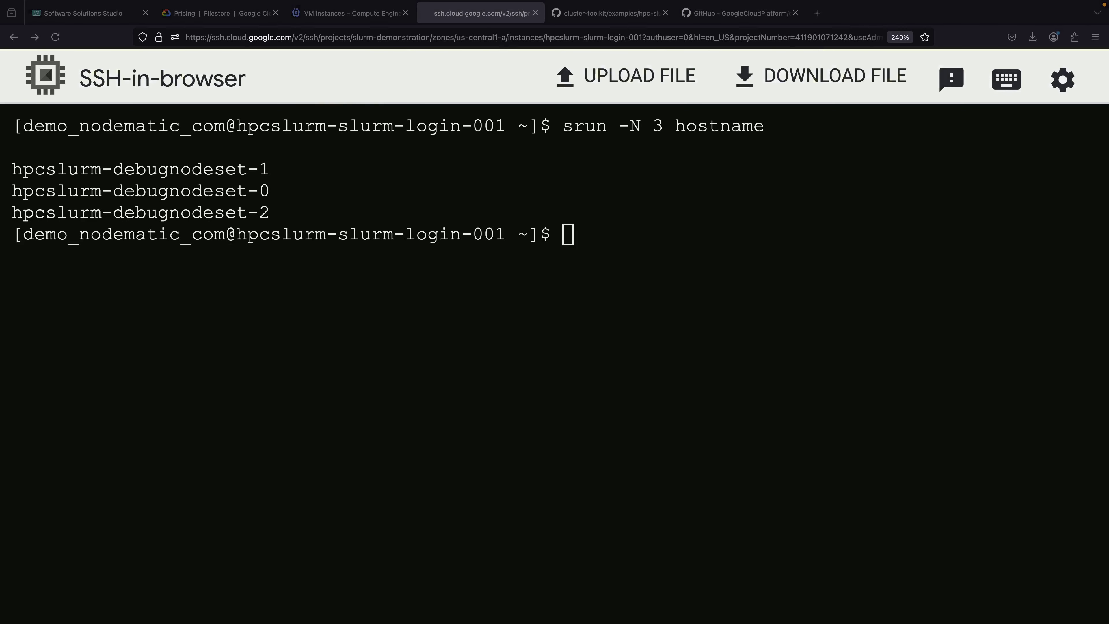
pyautogui.click(417, 283)
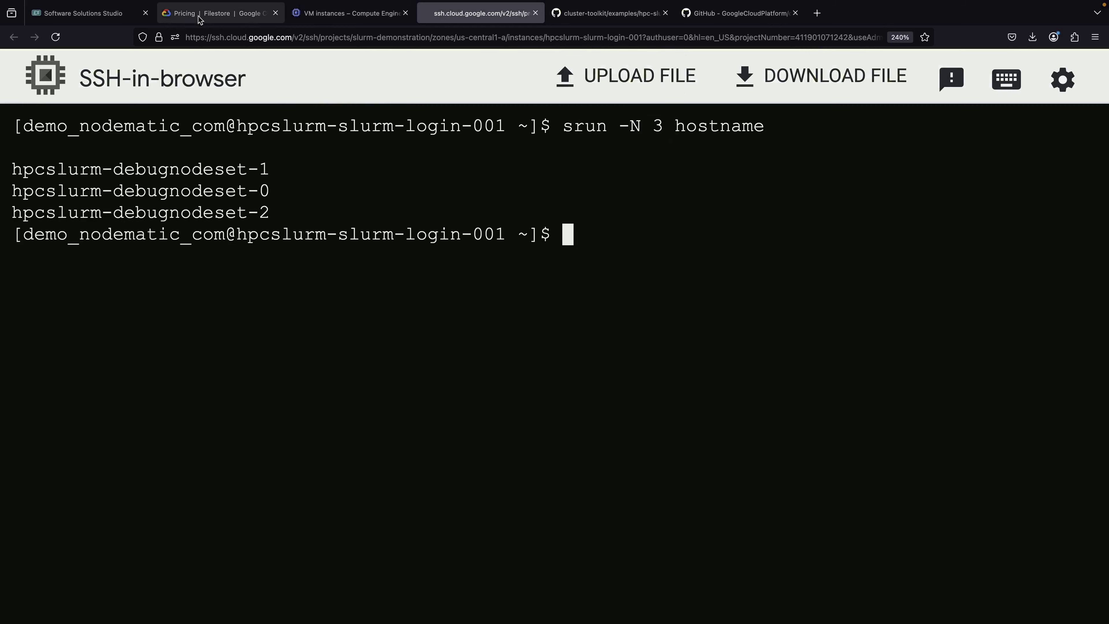
# Go back to the VM instances page, read the rest of the job instructions and advance the tutorial to "Clean up"
pyautogui.moveTo(203, 17)
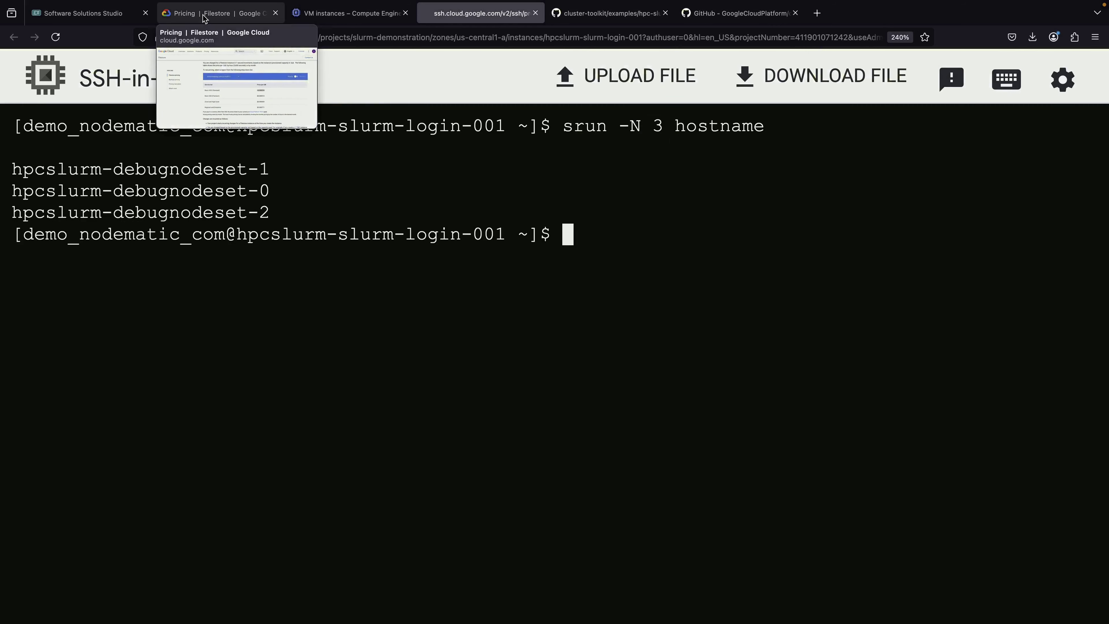
pyautogui.click(204, 17)
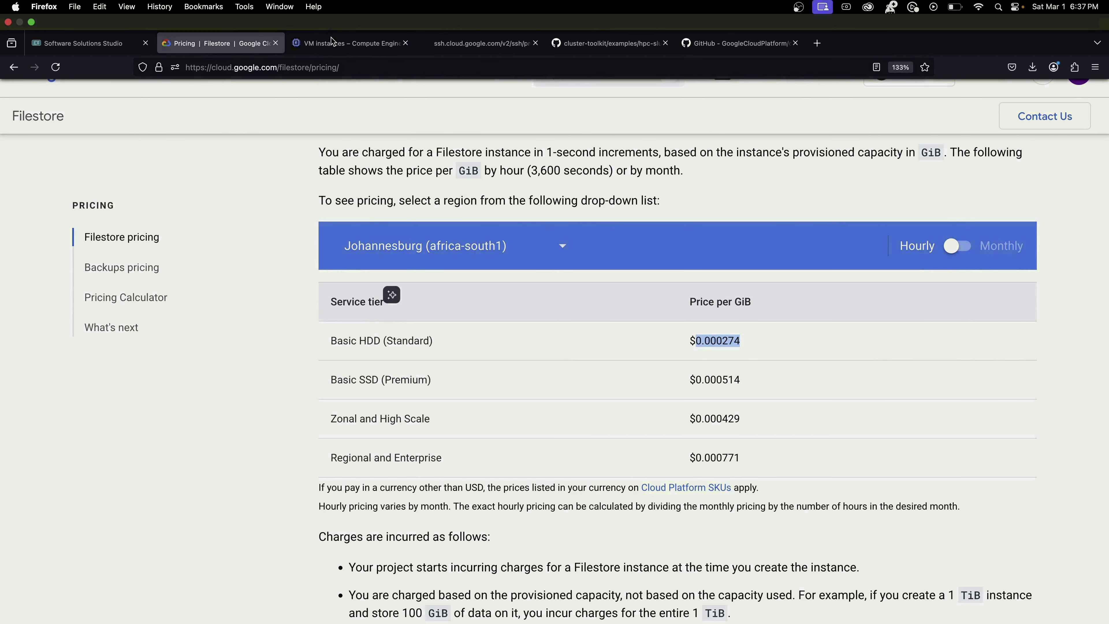
pyautogui.click(332, 42)
pyautogui.scroll(-5, 957, 507)
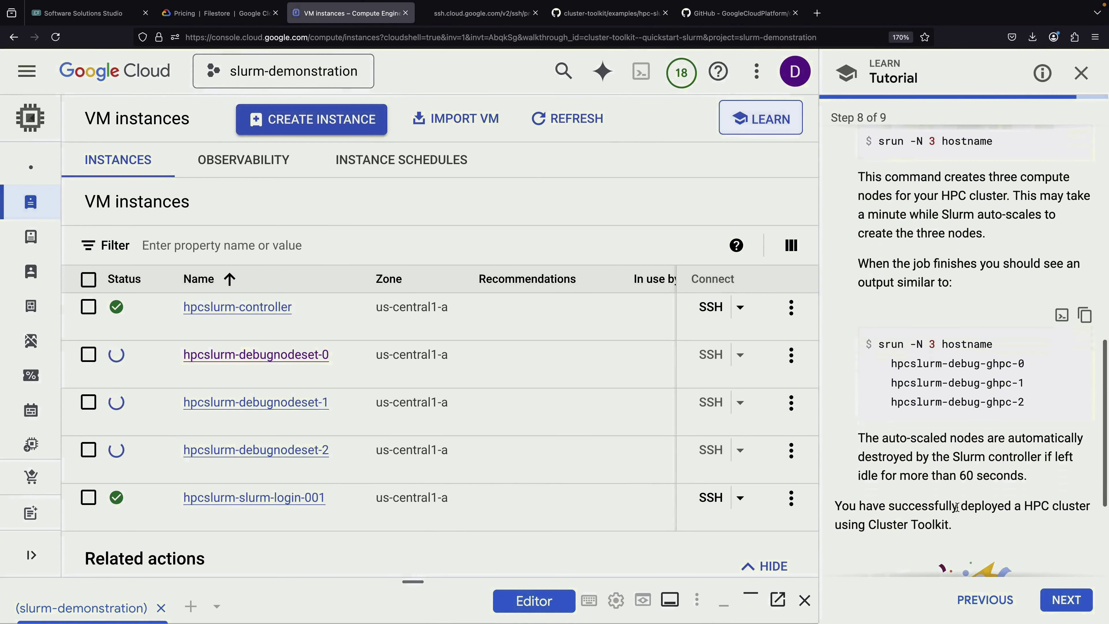
pyautogui.scroll(-1, 957, 507)
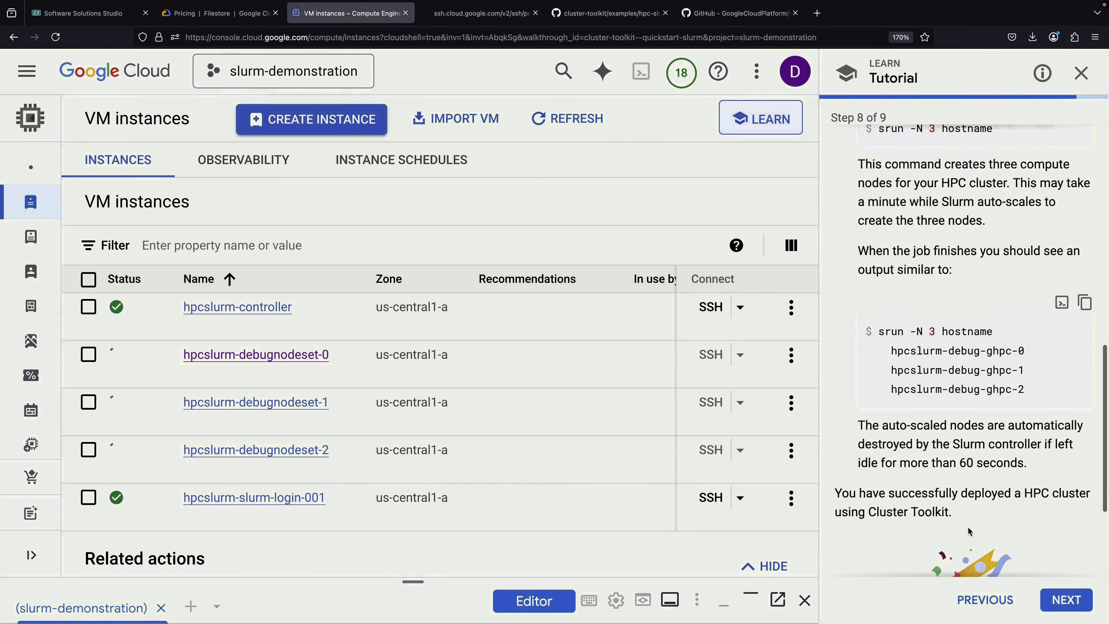
pyautogui.scroll(-2, 969, 531)
pyautogui.click(1067, 599)
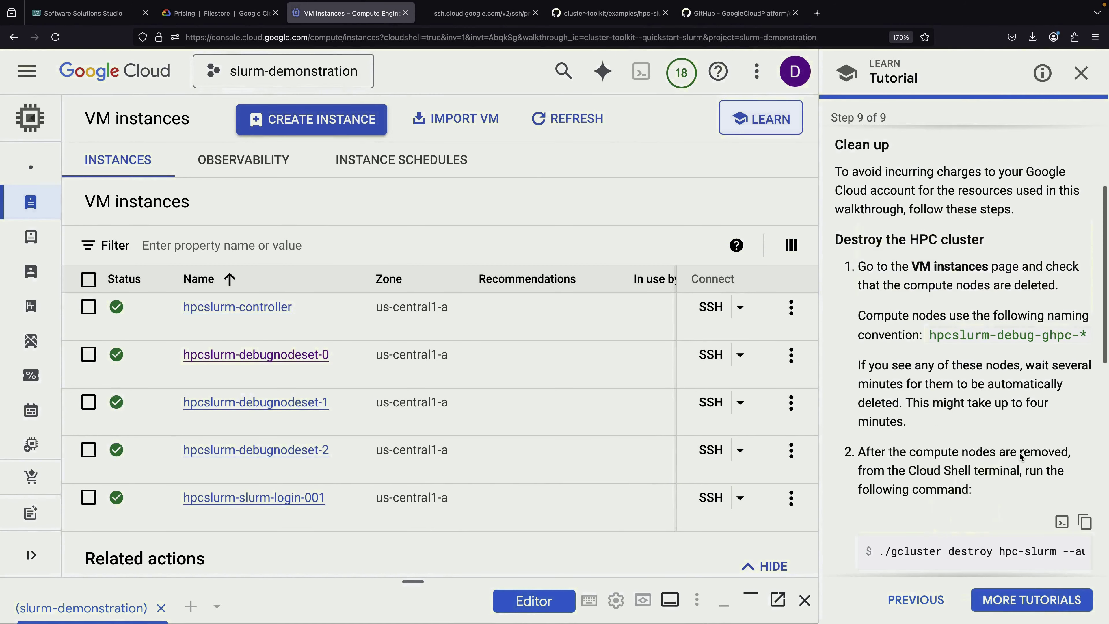
# Read the tutorial's instructions for destroying the HPC cluster, including the full gcluster destroy command and the note about auto-scaled nodes
pyautogui.scroll(-5, 1020, 456)
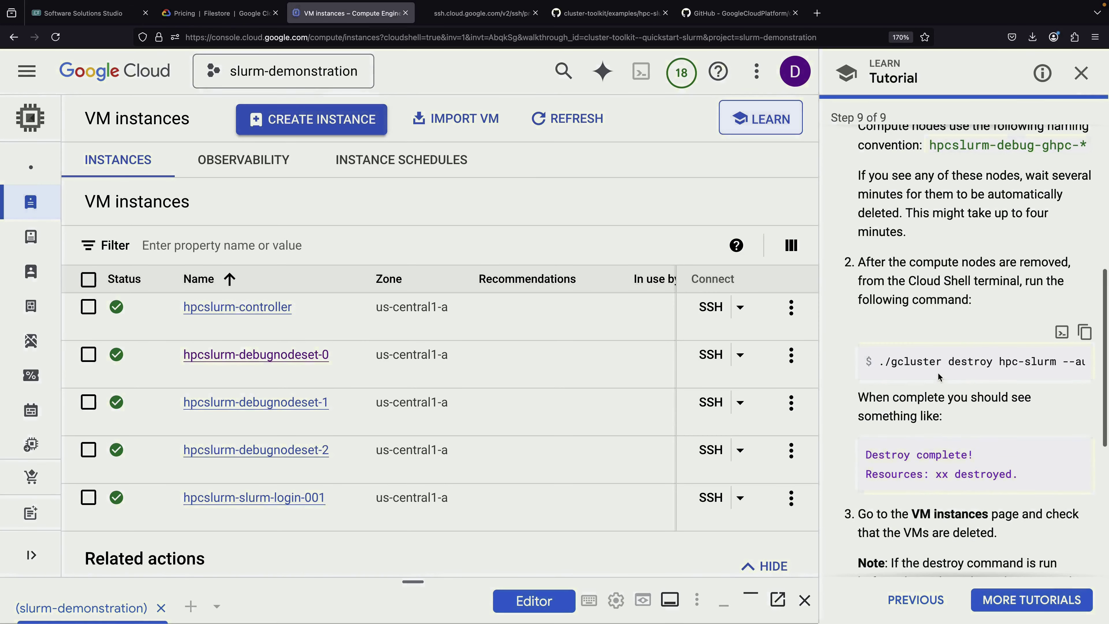
pyautogui.moveTo(916, 366); pyautogui.dragTo(1056, 366)
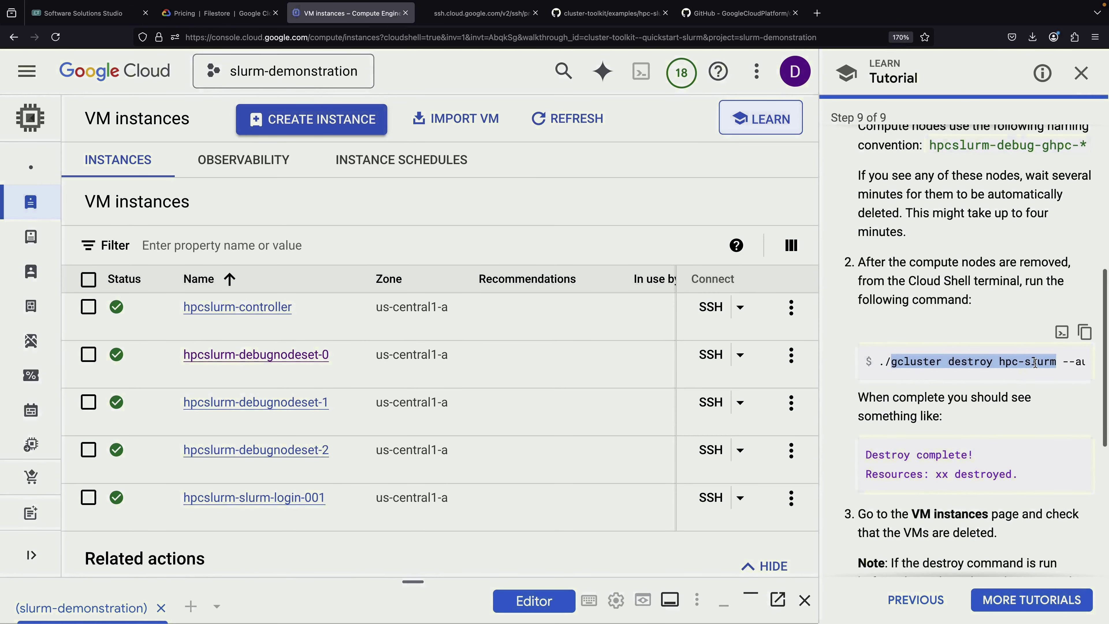
pyautogui.click(989, 414)
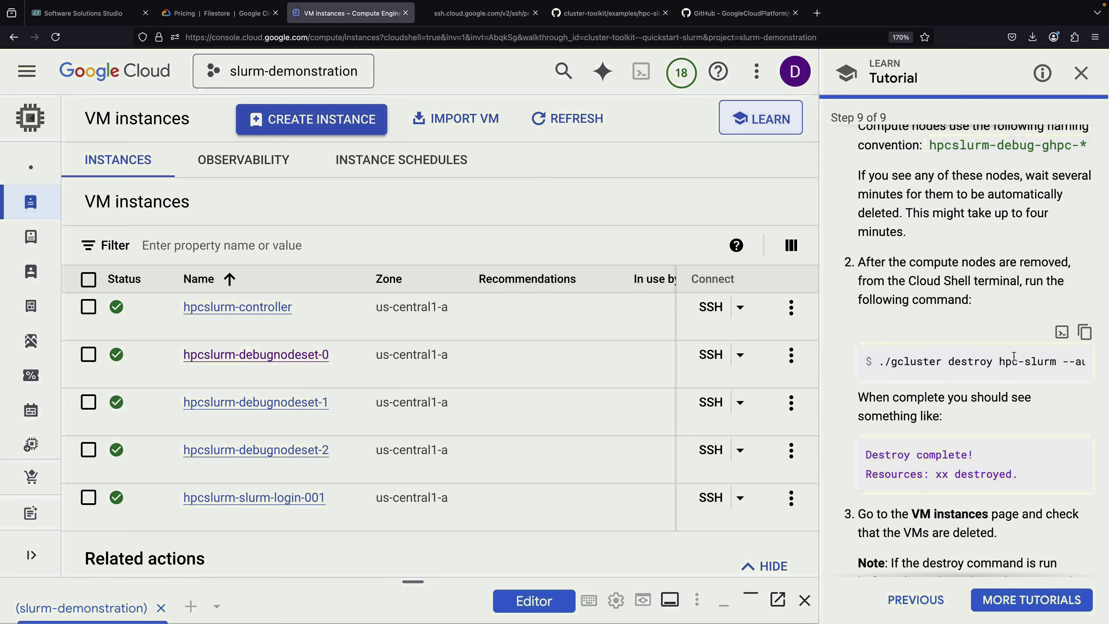
pyautogui.scroll(1, 1024, 358)
pyautogui.hscroll(5, 1026, 358)
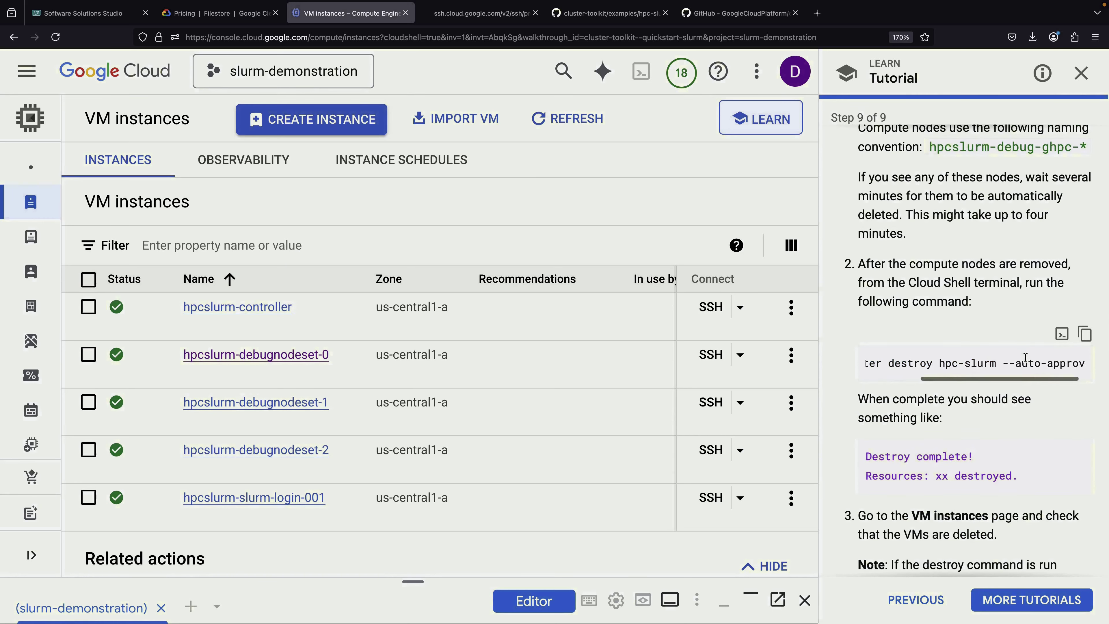
pyautogui.hscroll(-5, 1026, 357)
pyautogui.scroll(-5, 1021, 422)
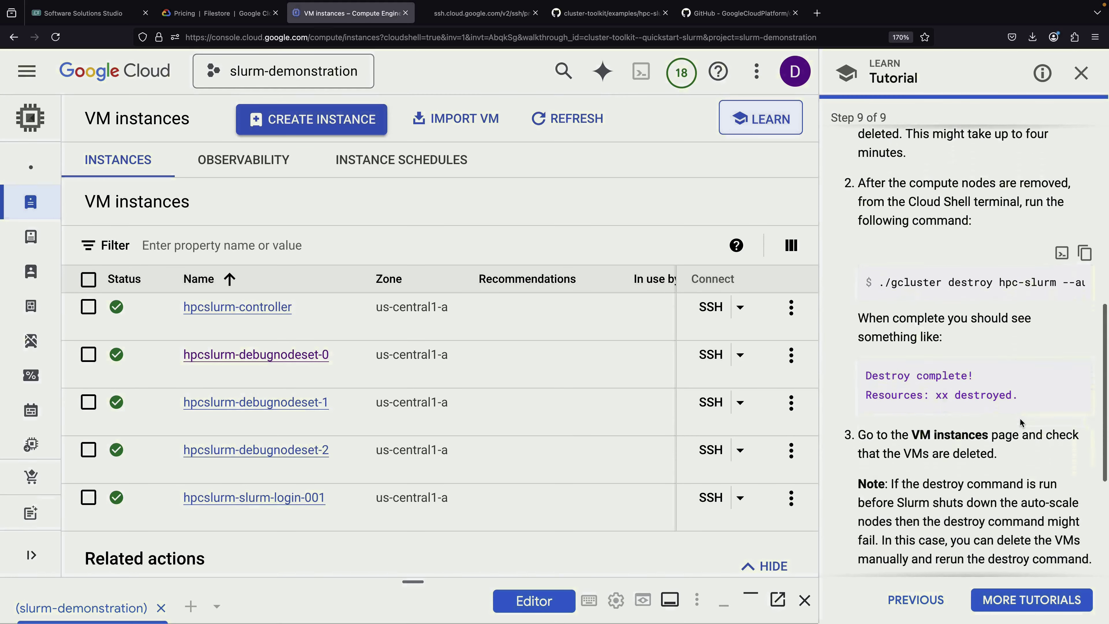
pyautogui.scroll(-2, 1021, 421)
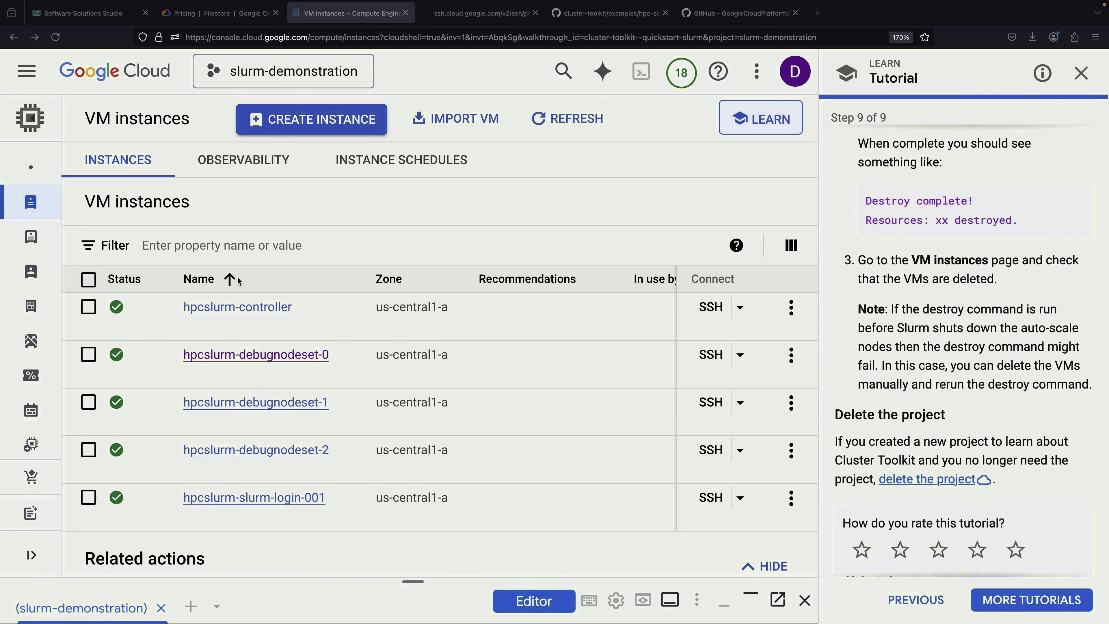
# Refresh the VM instances list to check whether the debug compute nodes have been deleted
pyautogui.click(582, 126)
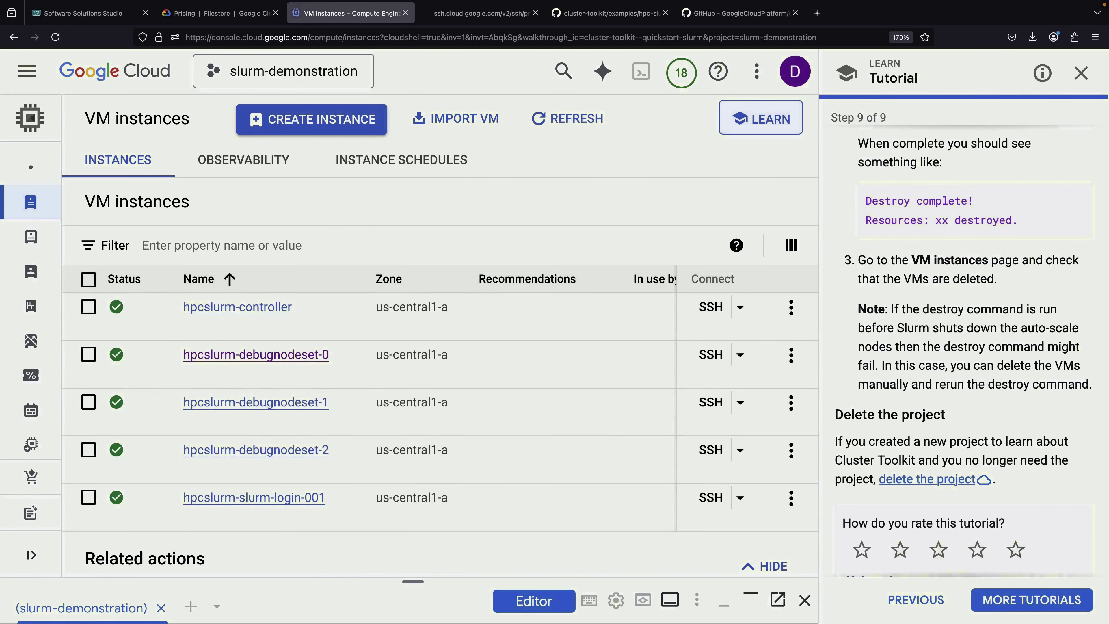
pyautogui.press('super+Tab')
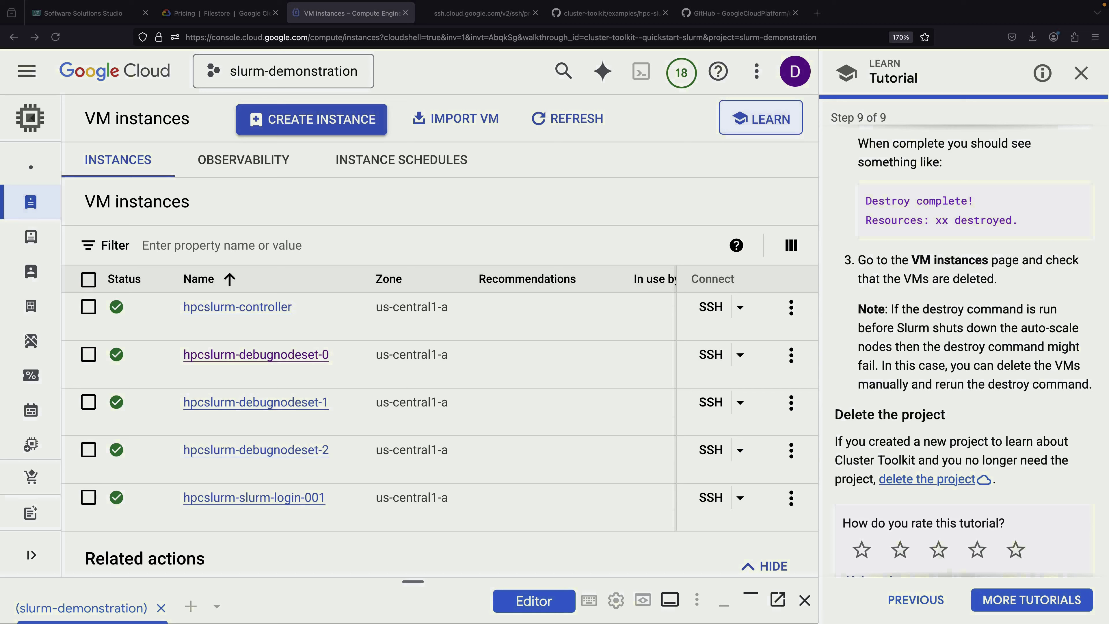
pyautogui.click(577, 123)
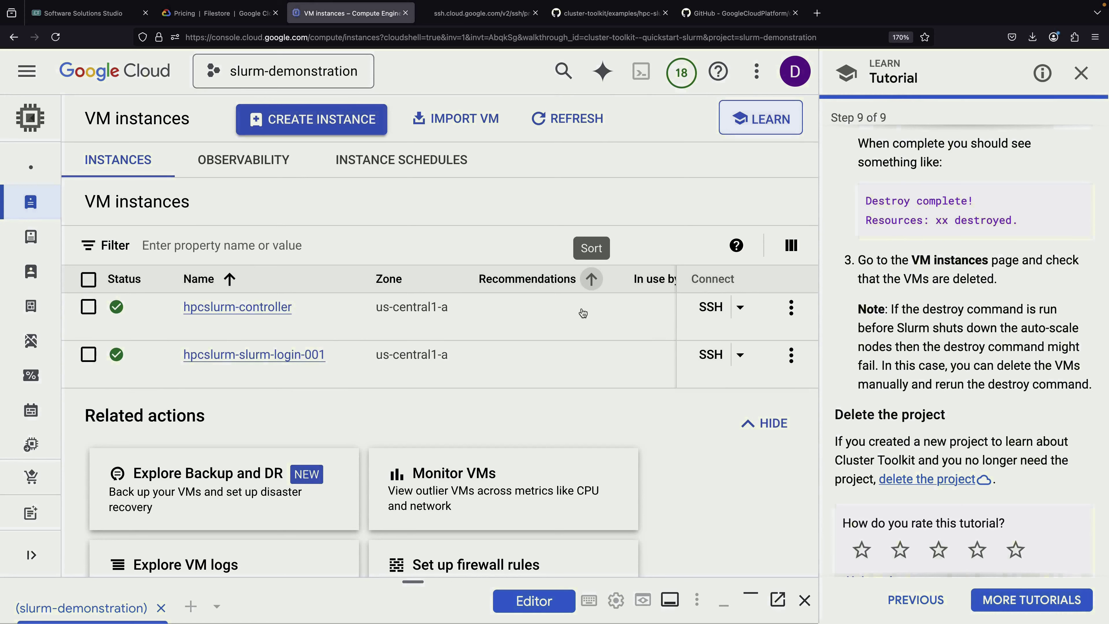
# Enlarge the Cloud Shell terminal, copy ./gcluster destroy hpc-slurm from the tutorial without the auto-approve option, and run it there
pyautogui.moveTo(416, 587); pyautogui.dragTo(413, 390)
pyautogui.scroll(4, 957, 205)
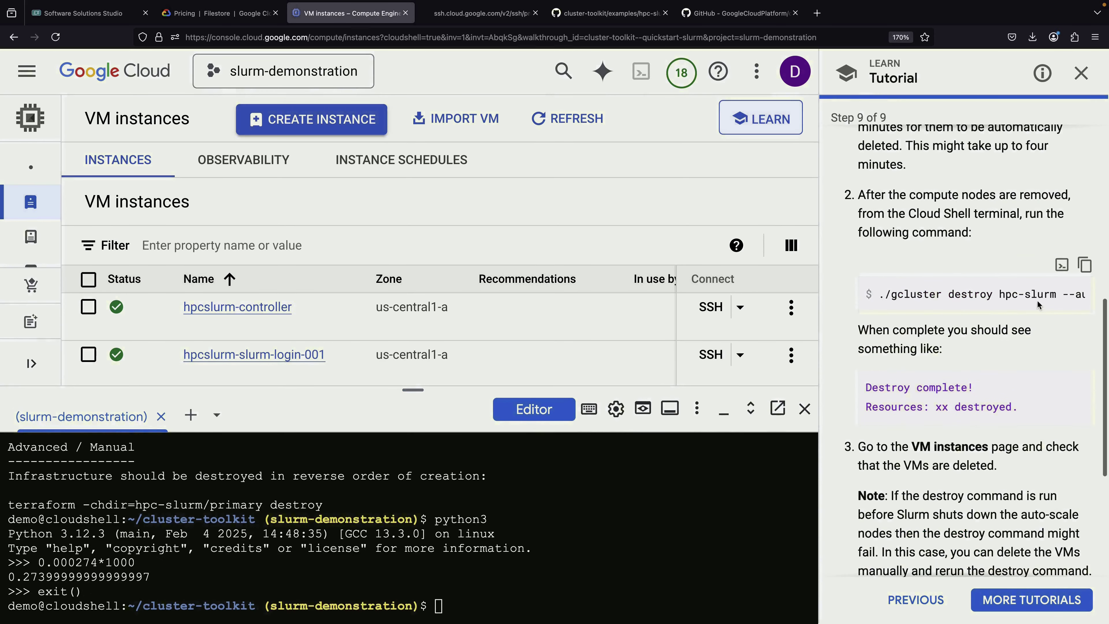
pyautogui.moveTo(1041, 296); pyautogui.dragTo(893, 295)
pyautogui.press('super+c')
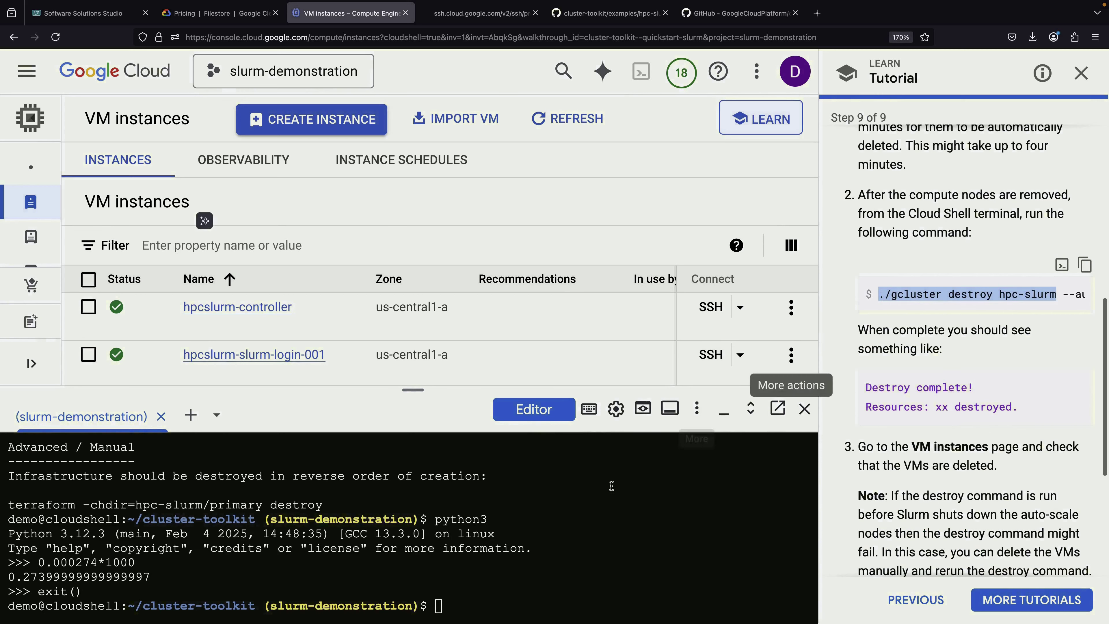
pyautogui.click(594, 498)
pyautogui.press('super+v')
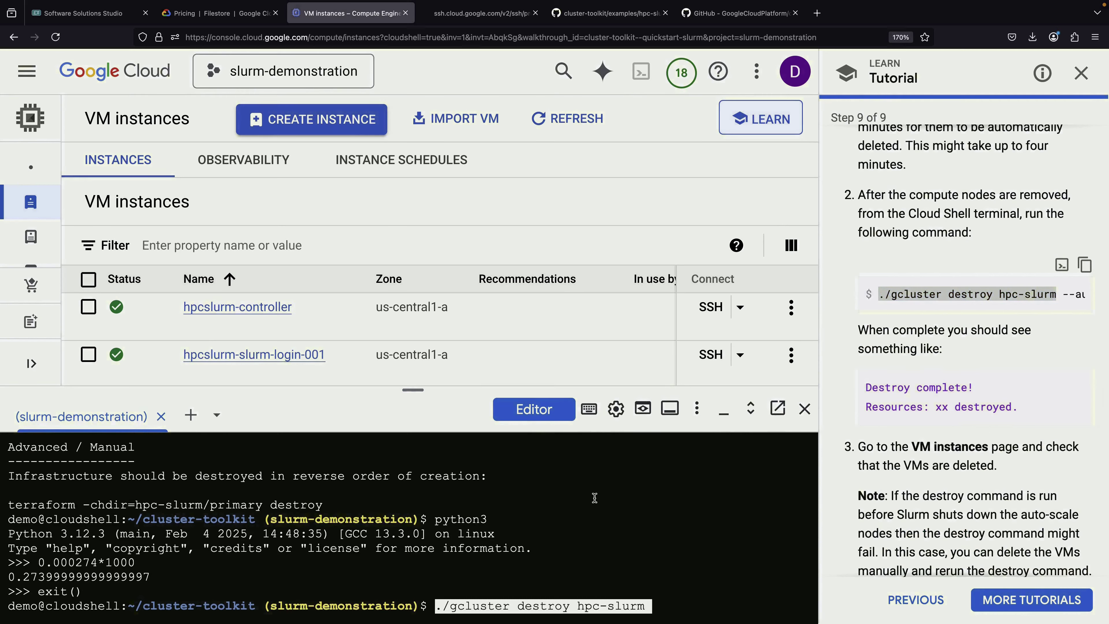
pyautogui.press('Return')
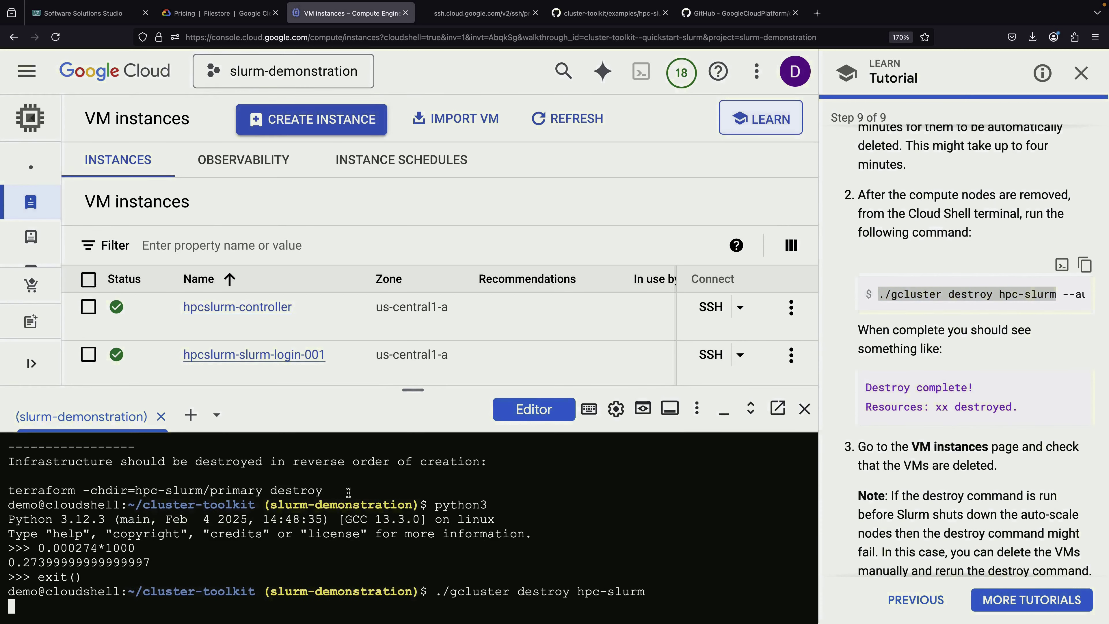